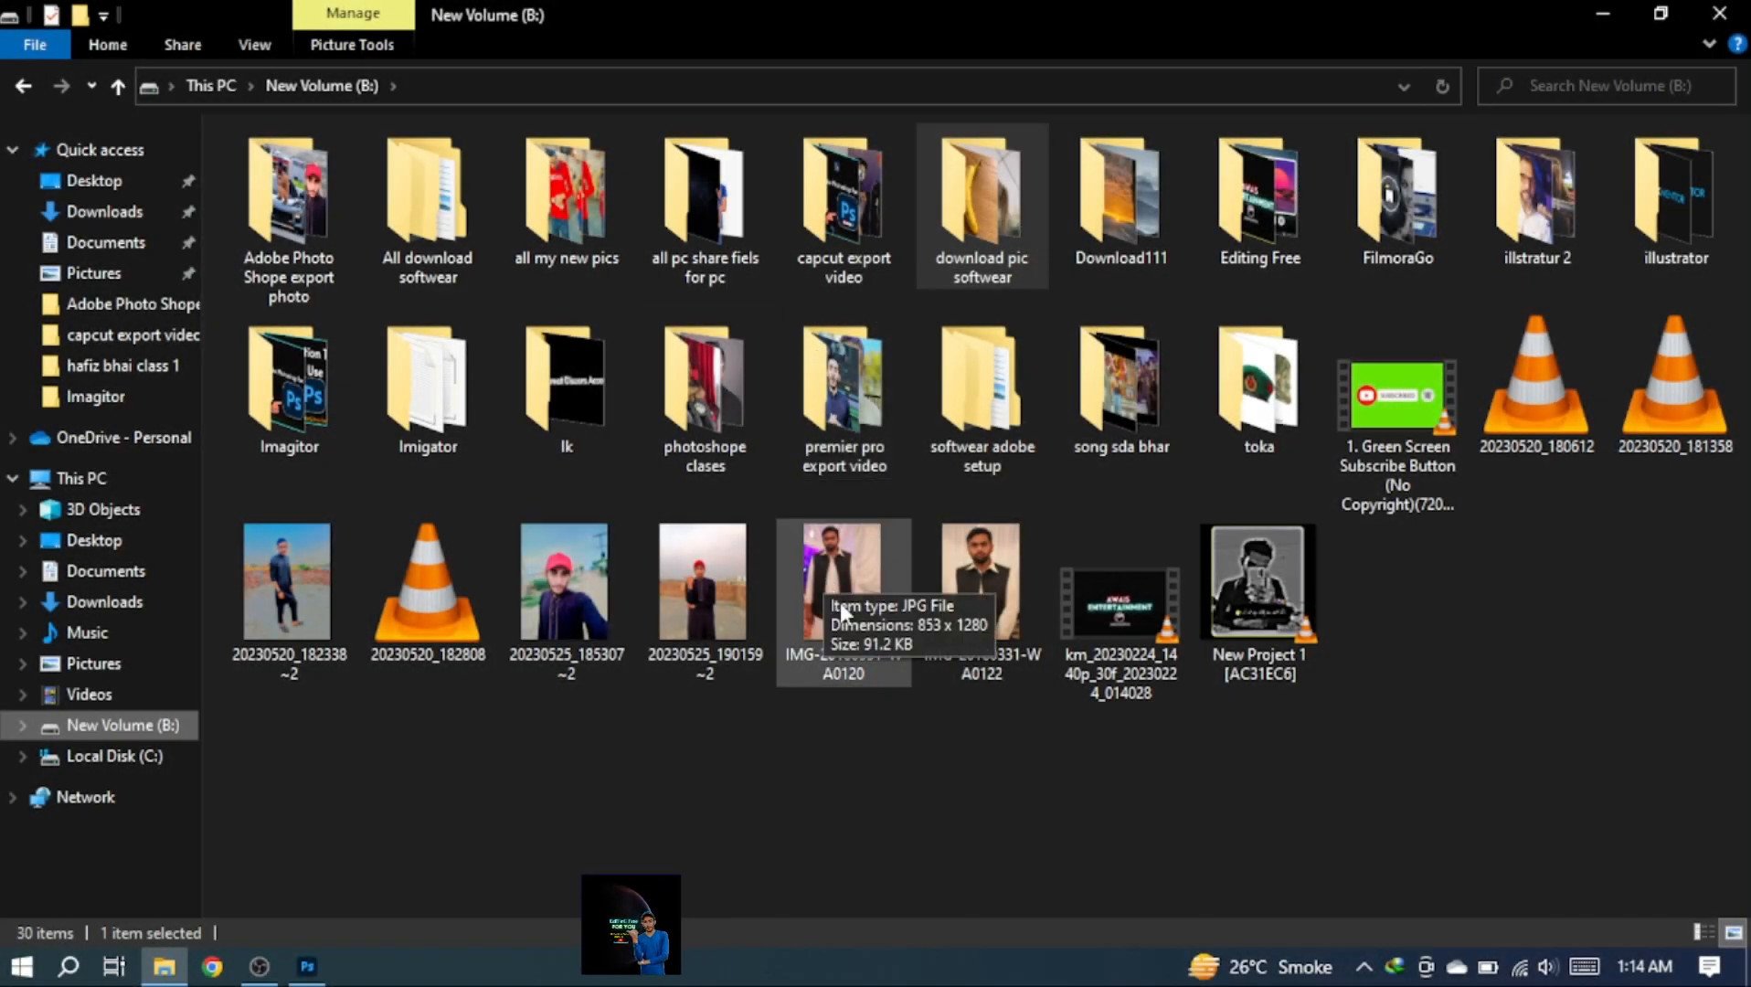
Open IMG-20180331-WA0120.jpg from the New Volume (B:) folder in Photoshop
{"action": "left_click_drag", "start_coordinate": [839, 602], "coordinate": [509, 102]}
Close the other open image and paint a Quick Selection over the man's torso
{"action": "left_click", "coordinate": [509, 94]}
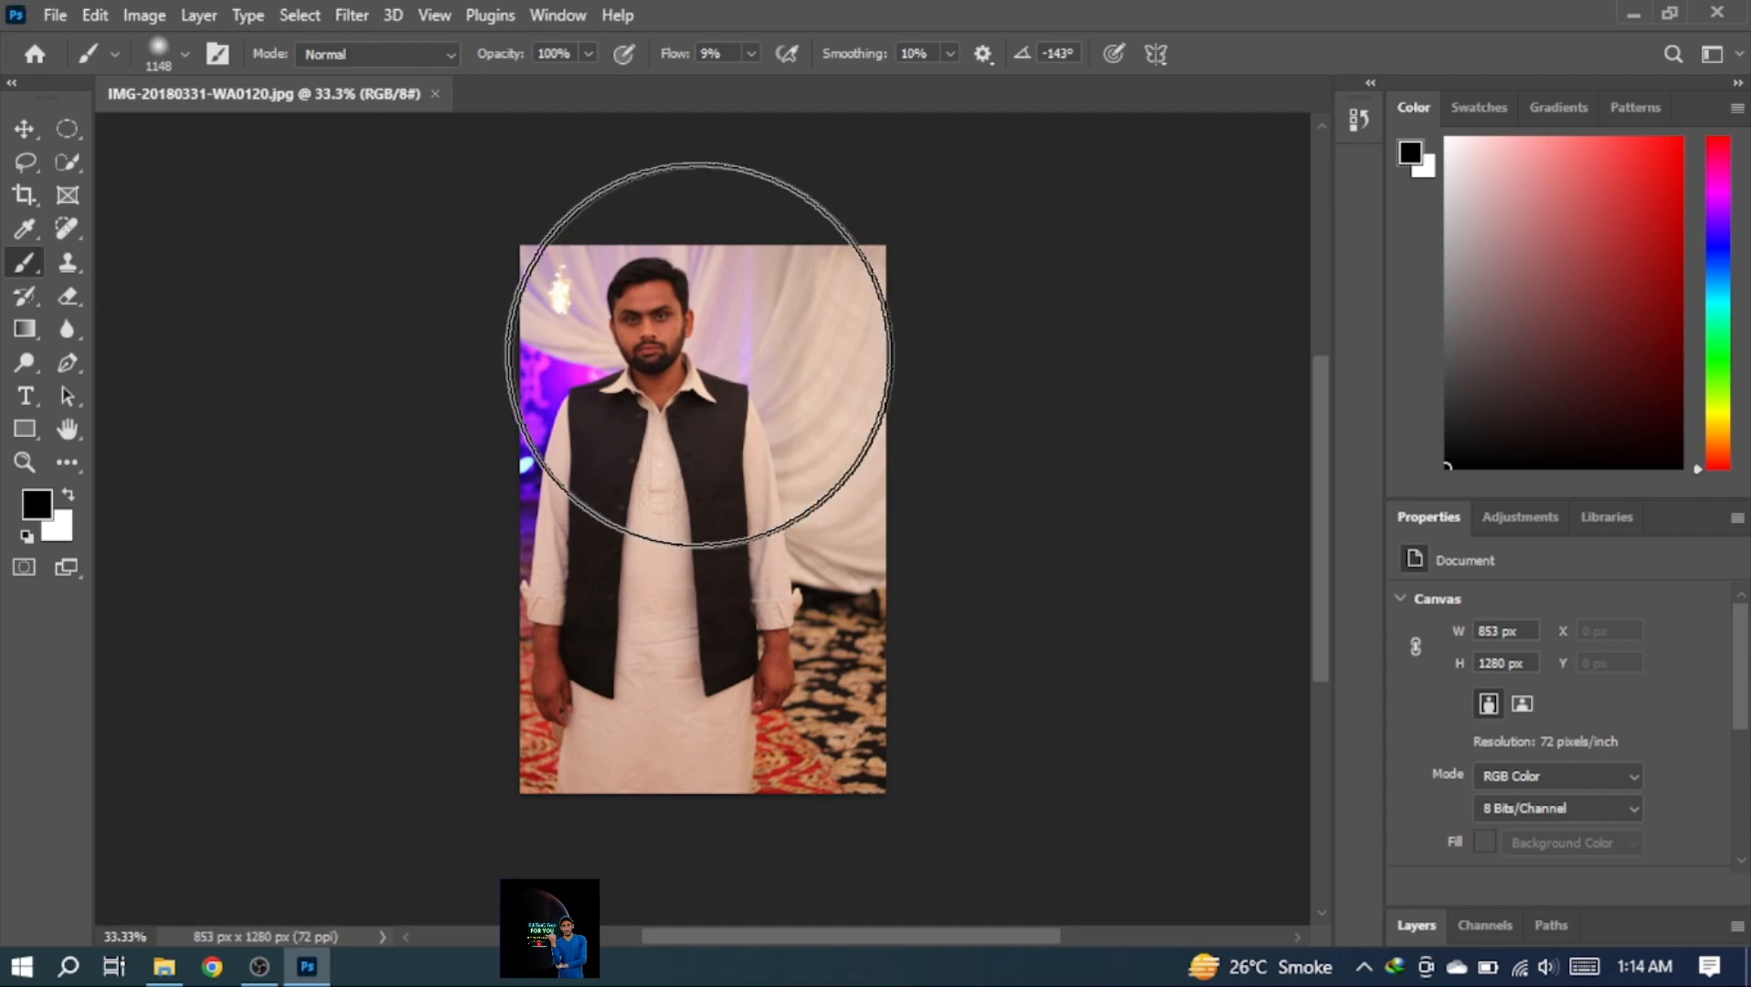
{"action": "left_click", "coordinate": [67, 162]}
{"action": "scroll", "coordinate": [650, 382], "scroll_direction": "up", "scroll_amount": 8}
{"action": "left_click_drag", "start_coordinate": [671, 206], "coordinate": [676, 418]}
{"action": "mouse_move", "coordinate": [614, 242]}
{"action": "left_mouse_down"}
{"action": "mouse_move", "coordinate": [713, 349]}
{"action": "mouse_move", "coordinate": [719, 416]}
{"action": "mouse_move", "coordinate": [630, 443]}
{"action": "left_mouse_up"}
{"action": "scroll", "coordinate": [628, 431], "scroll_direction": "down", "scroll_amount": 1}
{"action": "scroll", "coordinate": [628, 431], "scroll_direction": "down", "scroll_amount": 1}
Add the right collar, the vest's right side and the left vest and sleeve to the selection
{"action": "left_click", "coordinate": [785, 458]}
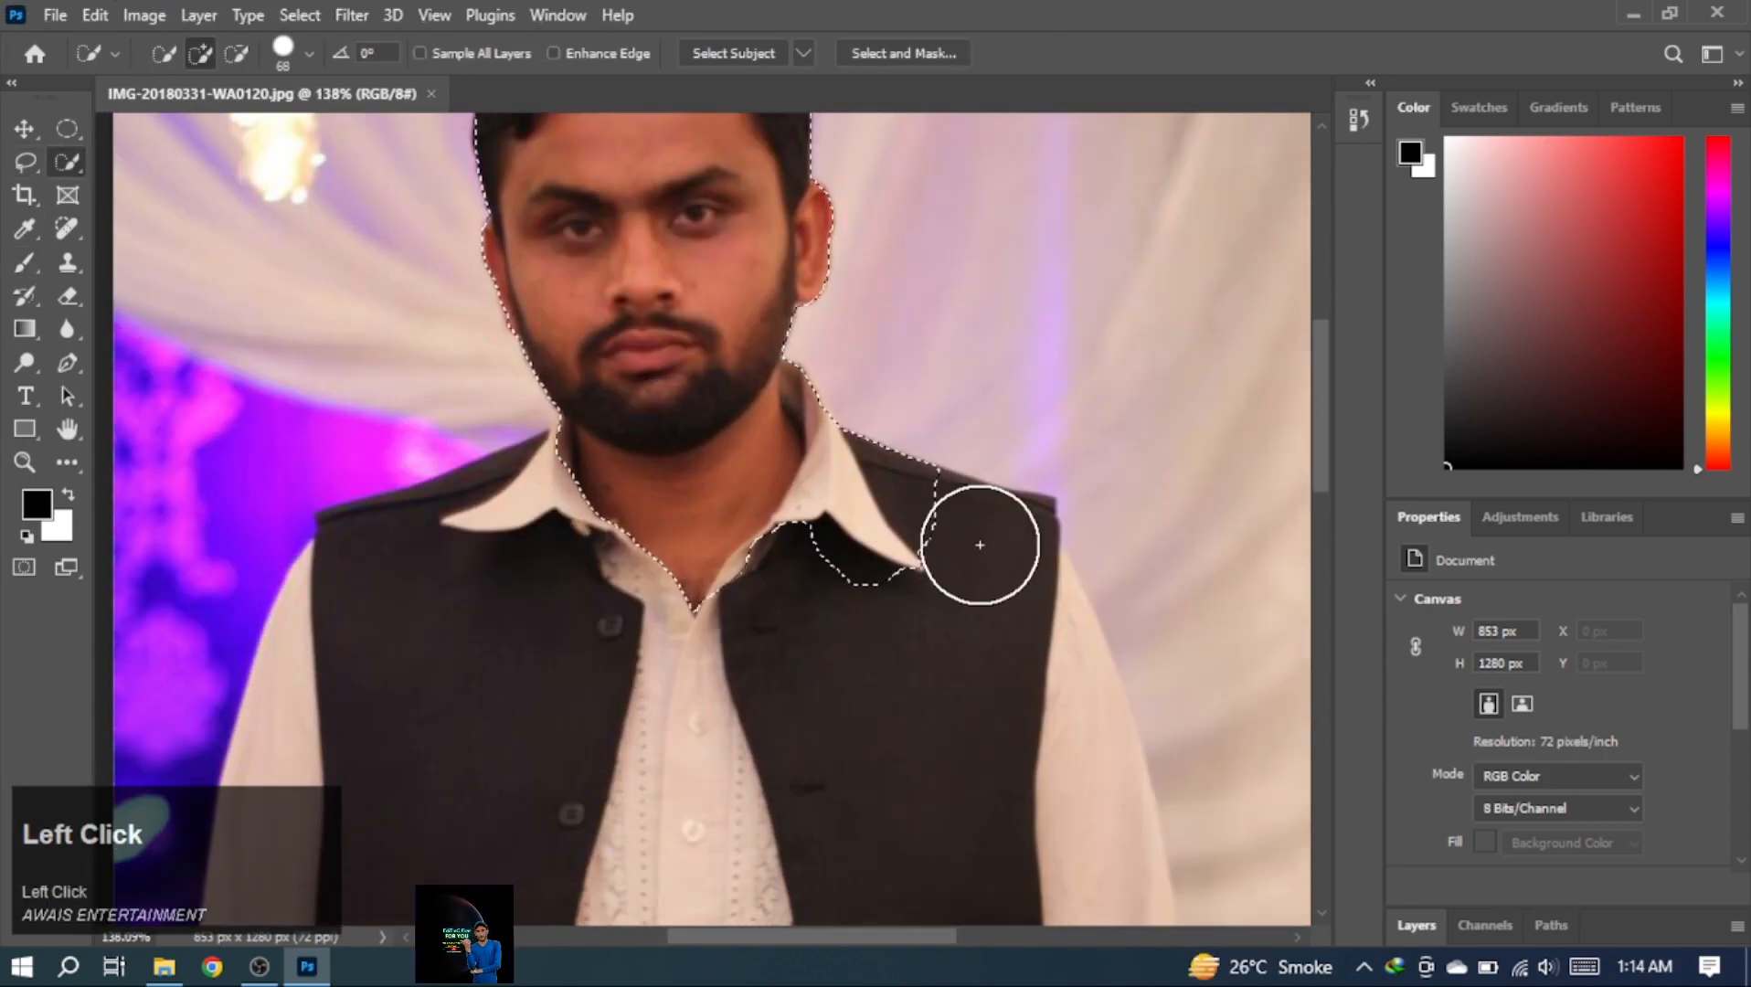
{"action": "left_click", "coordinate": [980, 545]}
{"action": "scroll", "coordinate": [980, 545], "scroll_direction": "down", "scroll_amount": 3}
{"action": "left_click", "coordinate": [559, 542]}
{"action": "scroll", "coordinate": [517, 437], "scroll_direction": "down", "scroll_amount": 10}
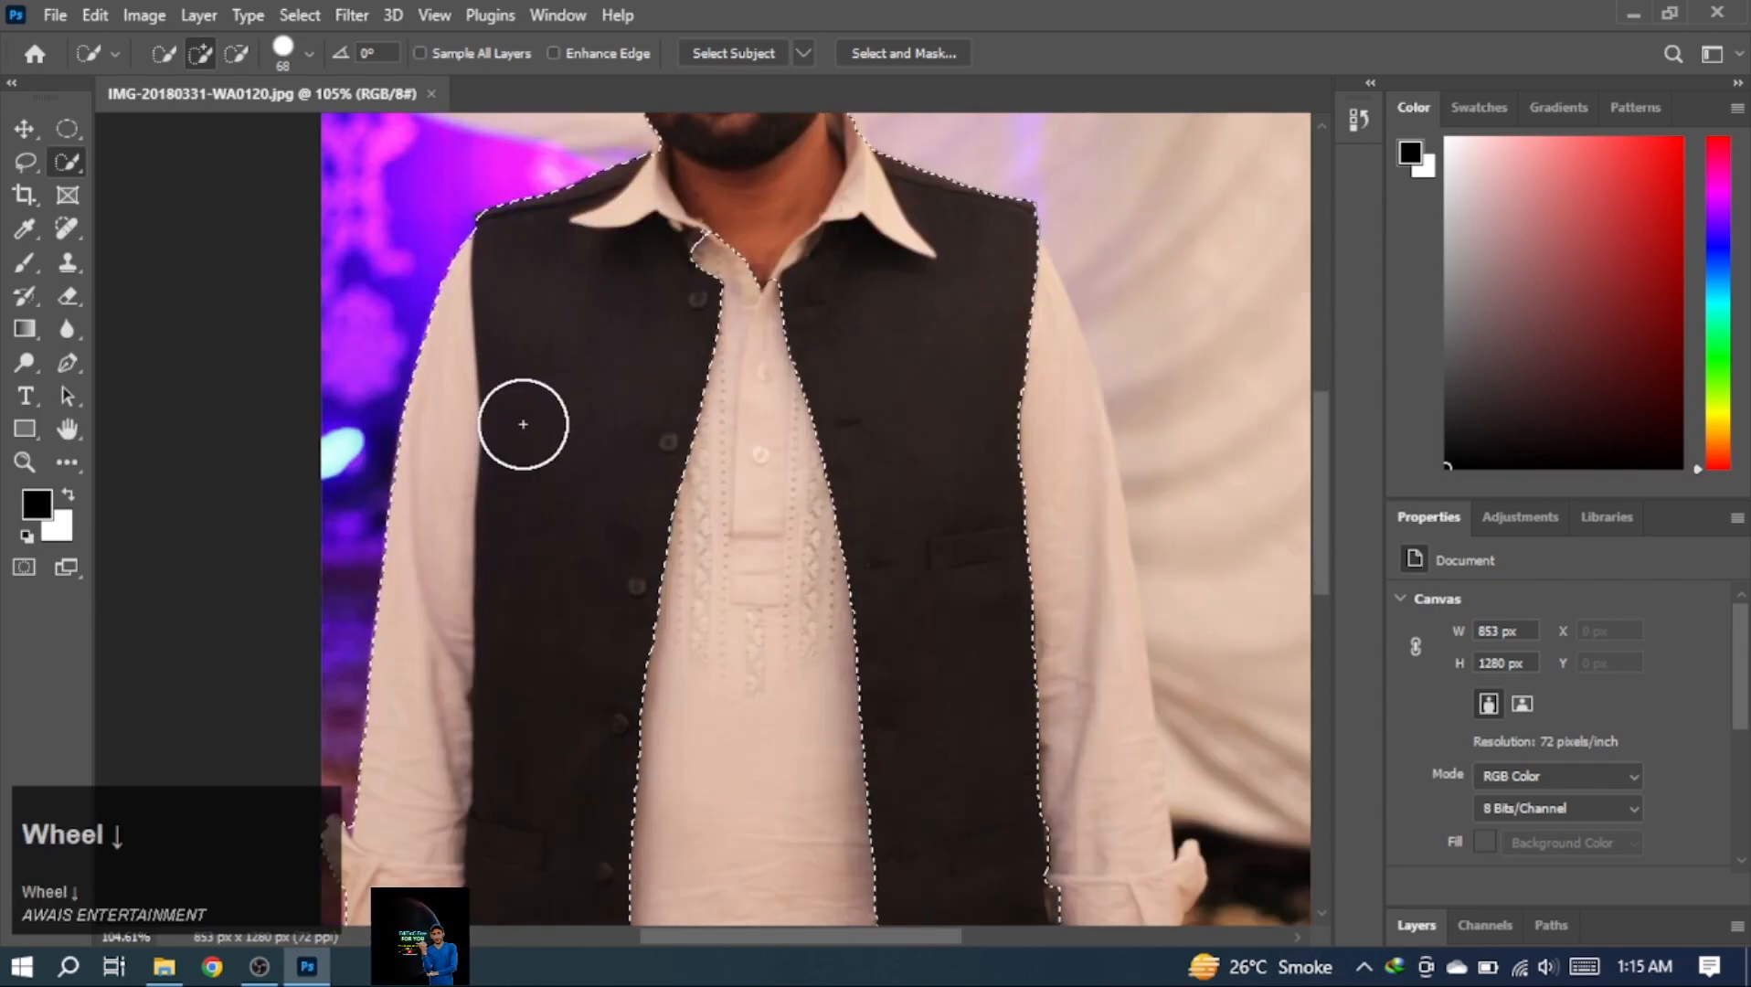
Subtract the background strip beside the left arm from the selection
{"action": "left_click", "coordinate": [301, 543], "text": "alt"}
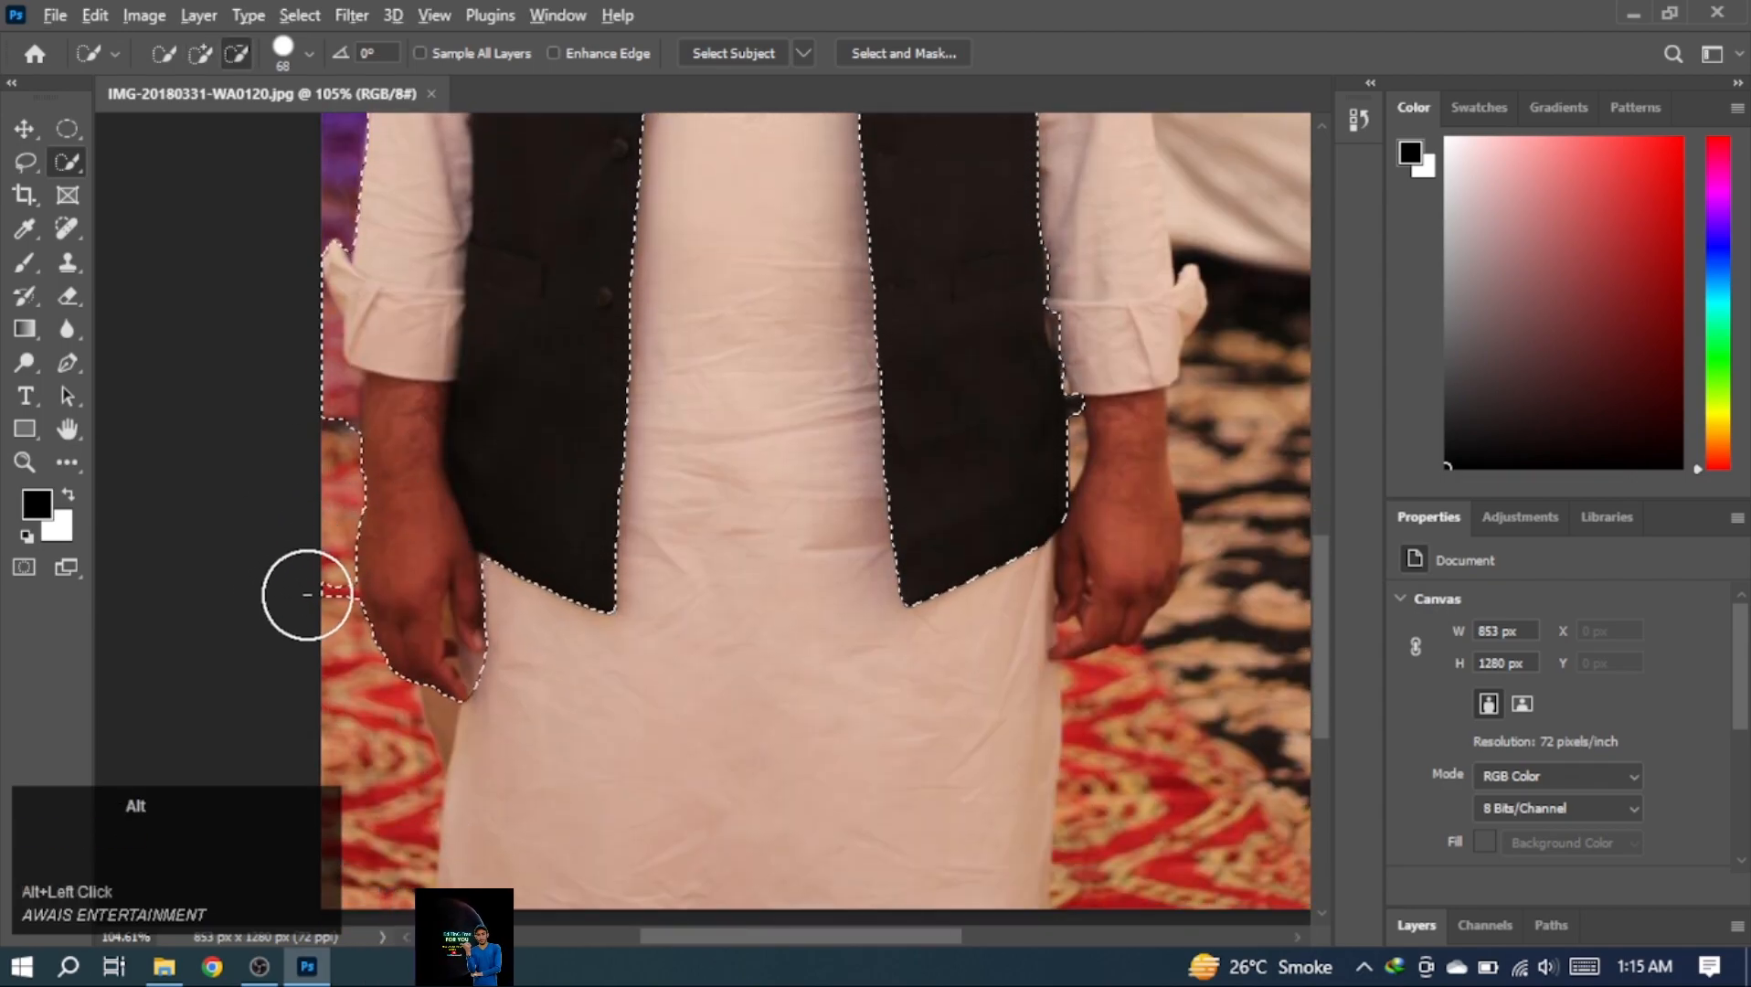
{"action": "scroll", "coordinate": [333, 434], "scroll_direction": "up", "scroll_amount": 1}
{"action": "left_click", "coordinate": [280, 527], "text": "alt"}
{"action": "scroll", "coordinate": [438, 548], "scroll_direction": "down", "scroll_amount": 4}
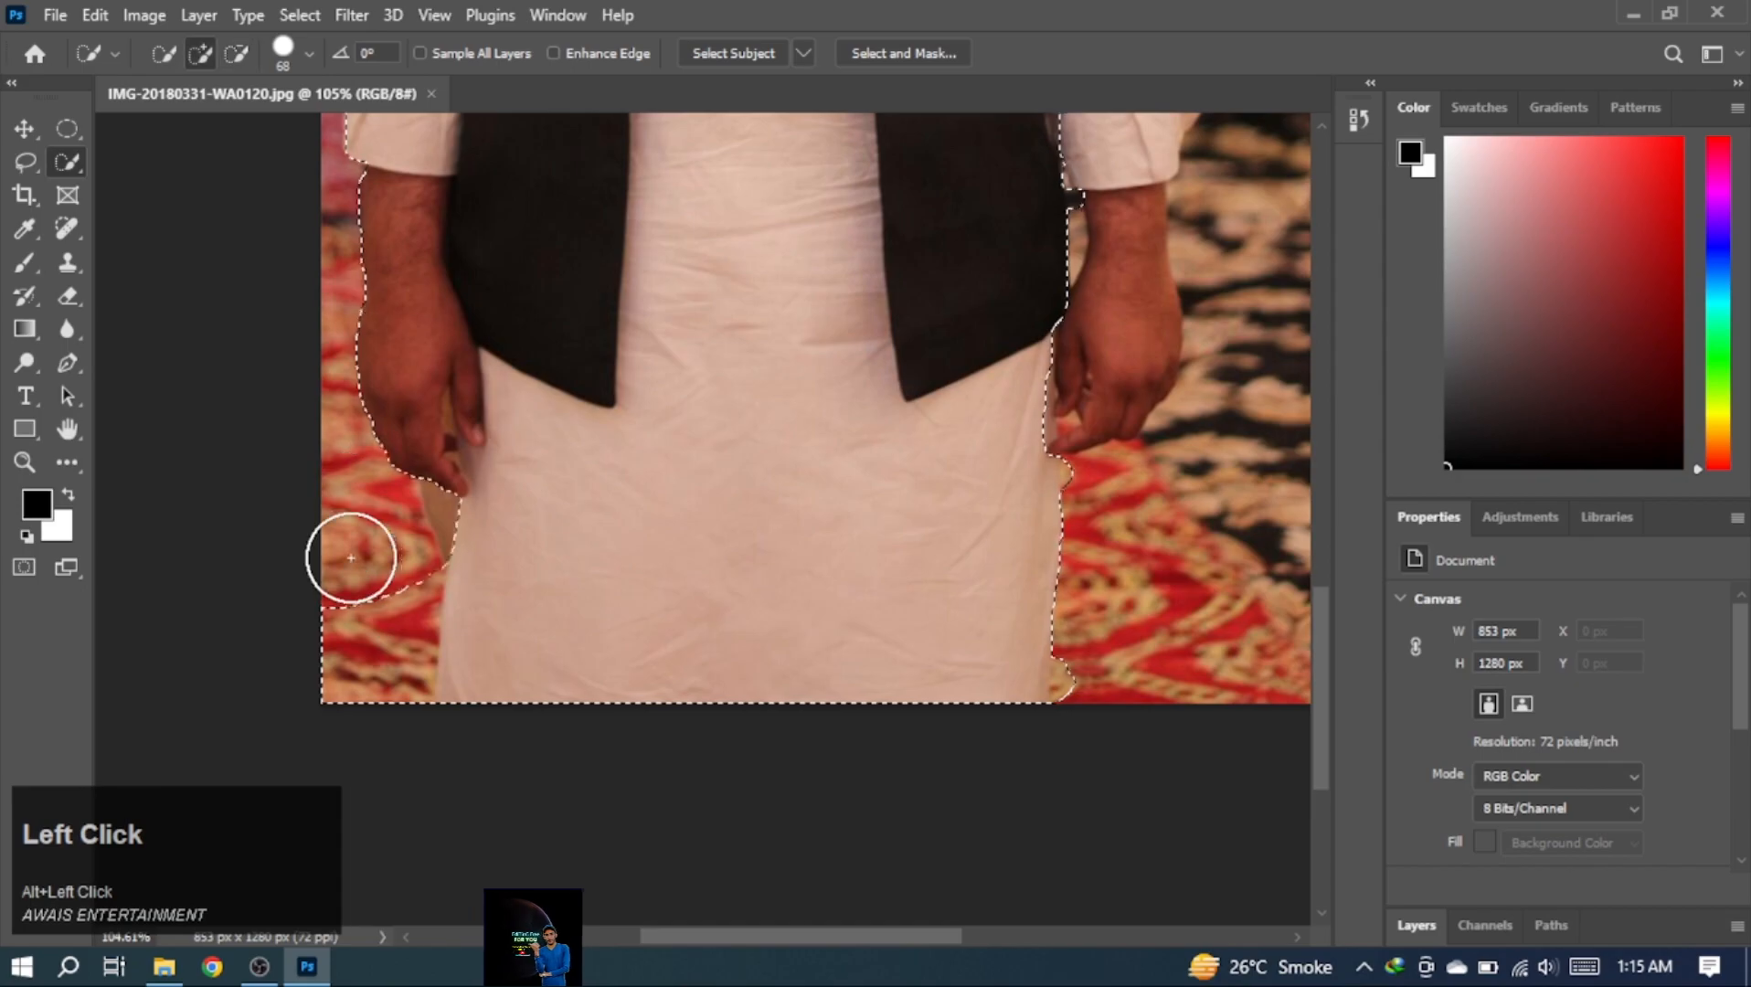
{"action": "scroll", "coordinate": [794, 498], "scroll_direction": "up", "scroll_amount": 4}
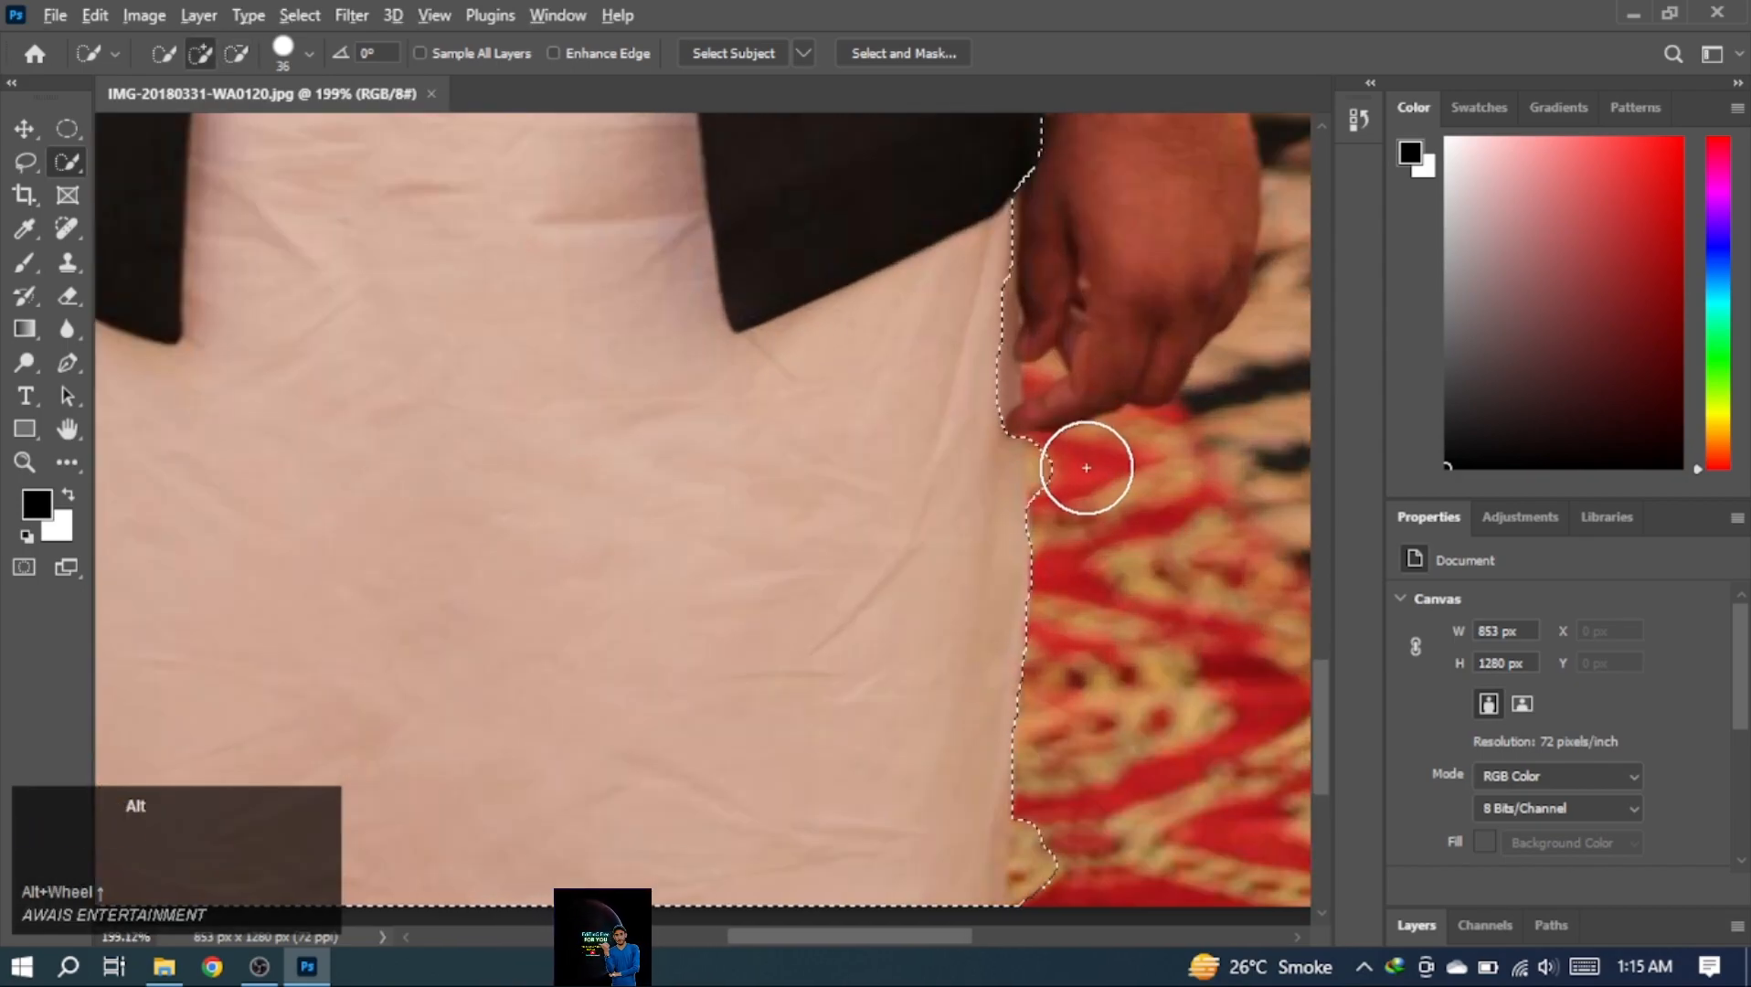
{"action": "scroll", "coordinate": [1087, 475], "scroll_direction": "up", "scroll_amount": 4}
Add the right hand, shirt cuff and right sleeve up to the upper arm to the selection
{"action": "left_click", "coordinate": [1118, 431]}
{"action": "scroll", "coordinate": [1113, 473], "scroll_direction": "up", "scroll_amount": 7}
{"action": "left_click", "coordinate": [1074, 473]}
{"action": "scroll", "coordinate": [911, 450], "scroll_direction": "down", "scroll_amount": 3}
{"action": "scroll", "coordinate": [911, 450], "scroll_direction": "down", "scroll_amount": 2}
{"action": "left_click", "coordinate": [868, 359]}
{"action": "scroll", "coordinate": [848, 437], "scroll_direction": "up", "scroll_amount": 2}
{"action": "left_click", "coordinate": [853, 342]}
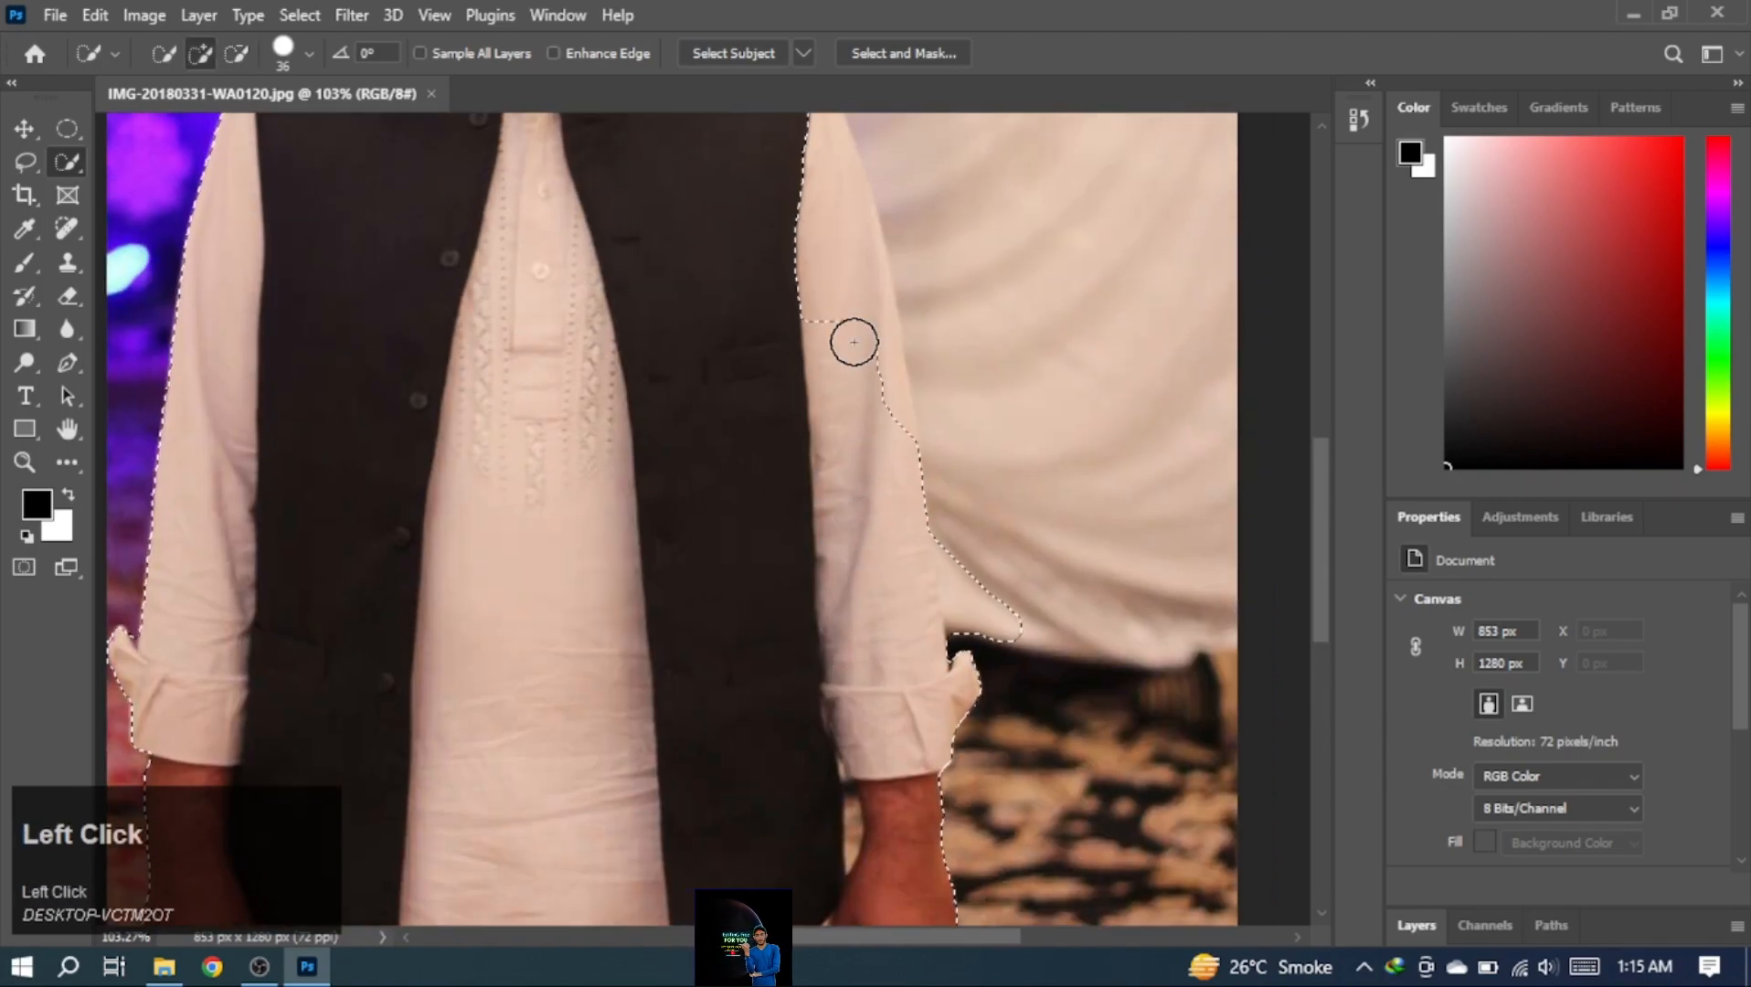
{"action": "scroll", "coordinate": [874, 385], "scroll_direction": "up", "scroll_amount": 3}
{"action": "left_click", "coordinate": [804, 310]}
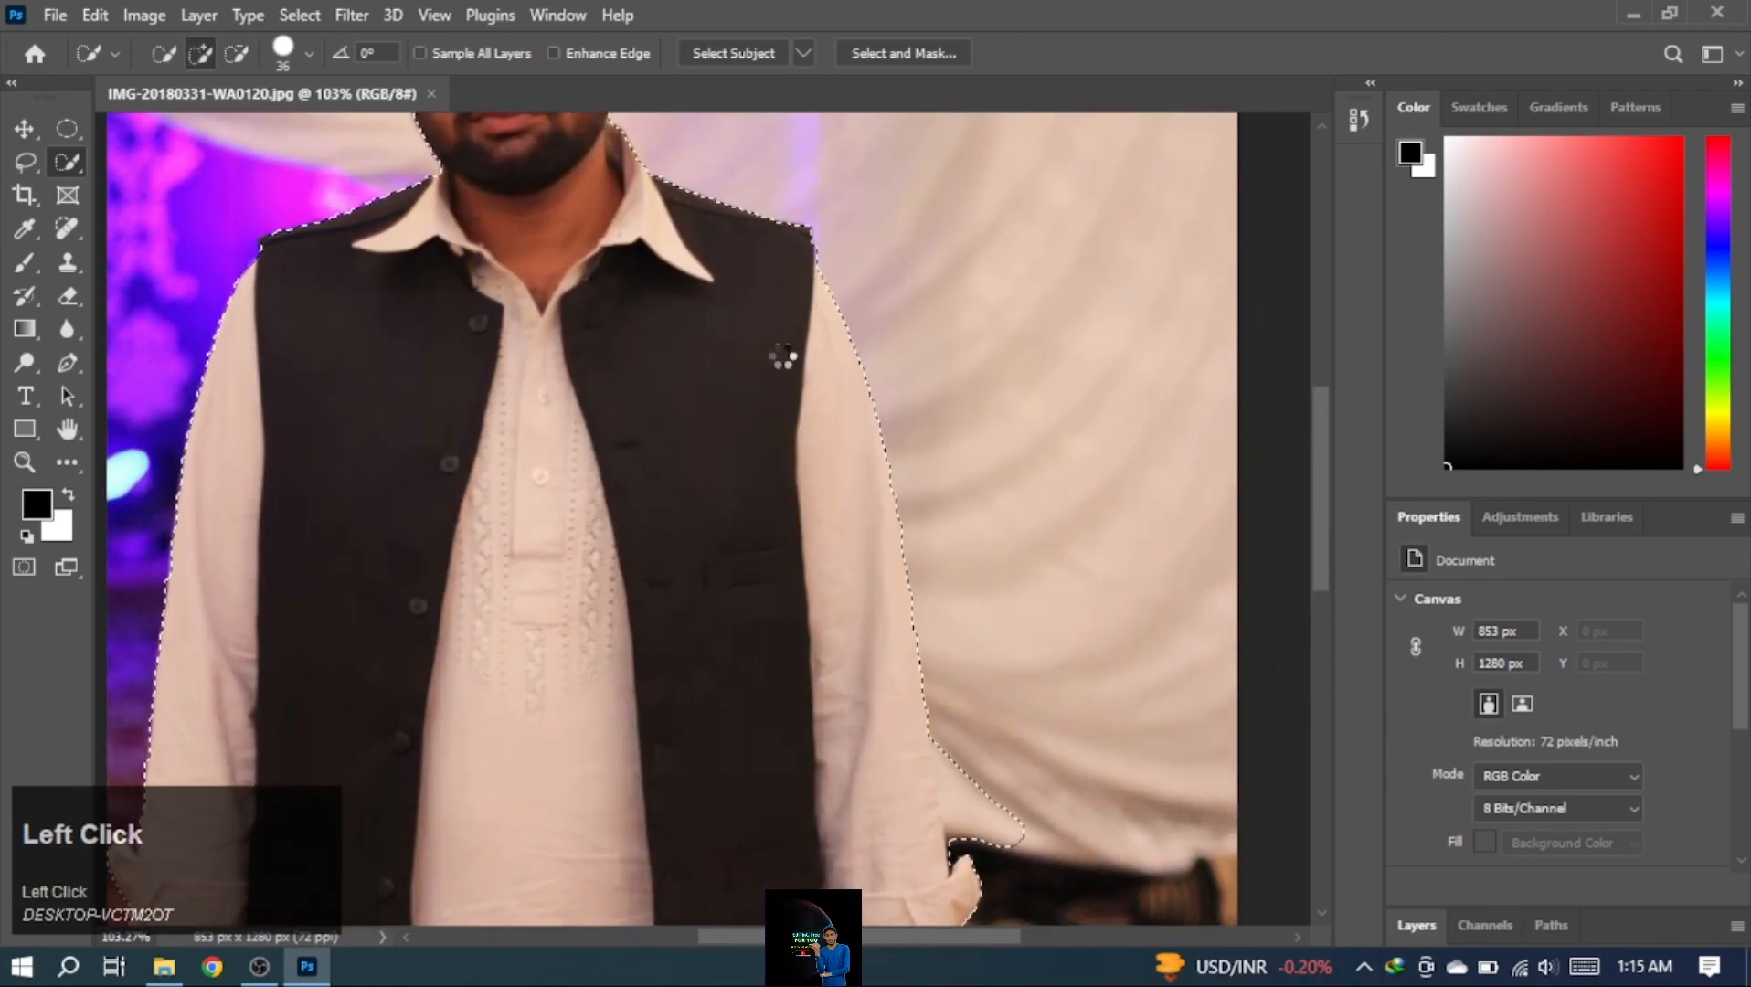
{"action": "scroll", "coordinate": [985, 574], "scroll_direction": "down", "scroll_amount": 2}
Subtract the background beside the right sleeve and hand, smoothing the selection edge
{"action": "left_click", "coordinate": [997, 637], "text": "alt"}
{"action": "left_click", "coordinate": [977, 304]}
{"action": "left_click", "coordinate": [968, 645], "text": "alt"}
{"action": "left_click", "coordinate": [978, 695]}
{"action": "scroll", "coordinate": [985, 523], "scroll_direction": "up", "scroll_amount": 3}
{"action": "scroll", "coordinate": [986, 523], "scroll_direction": "down", "scroll_amount": 4}
{"action": "left_click", "coordinate": [973, 289], "text": "alt"}
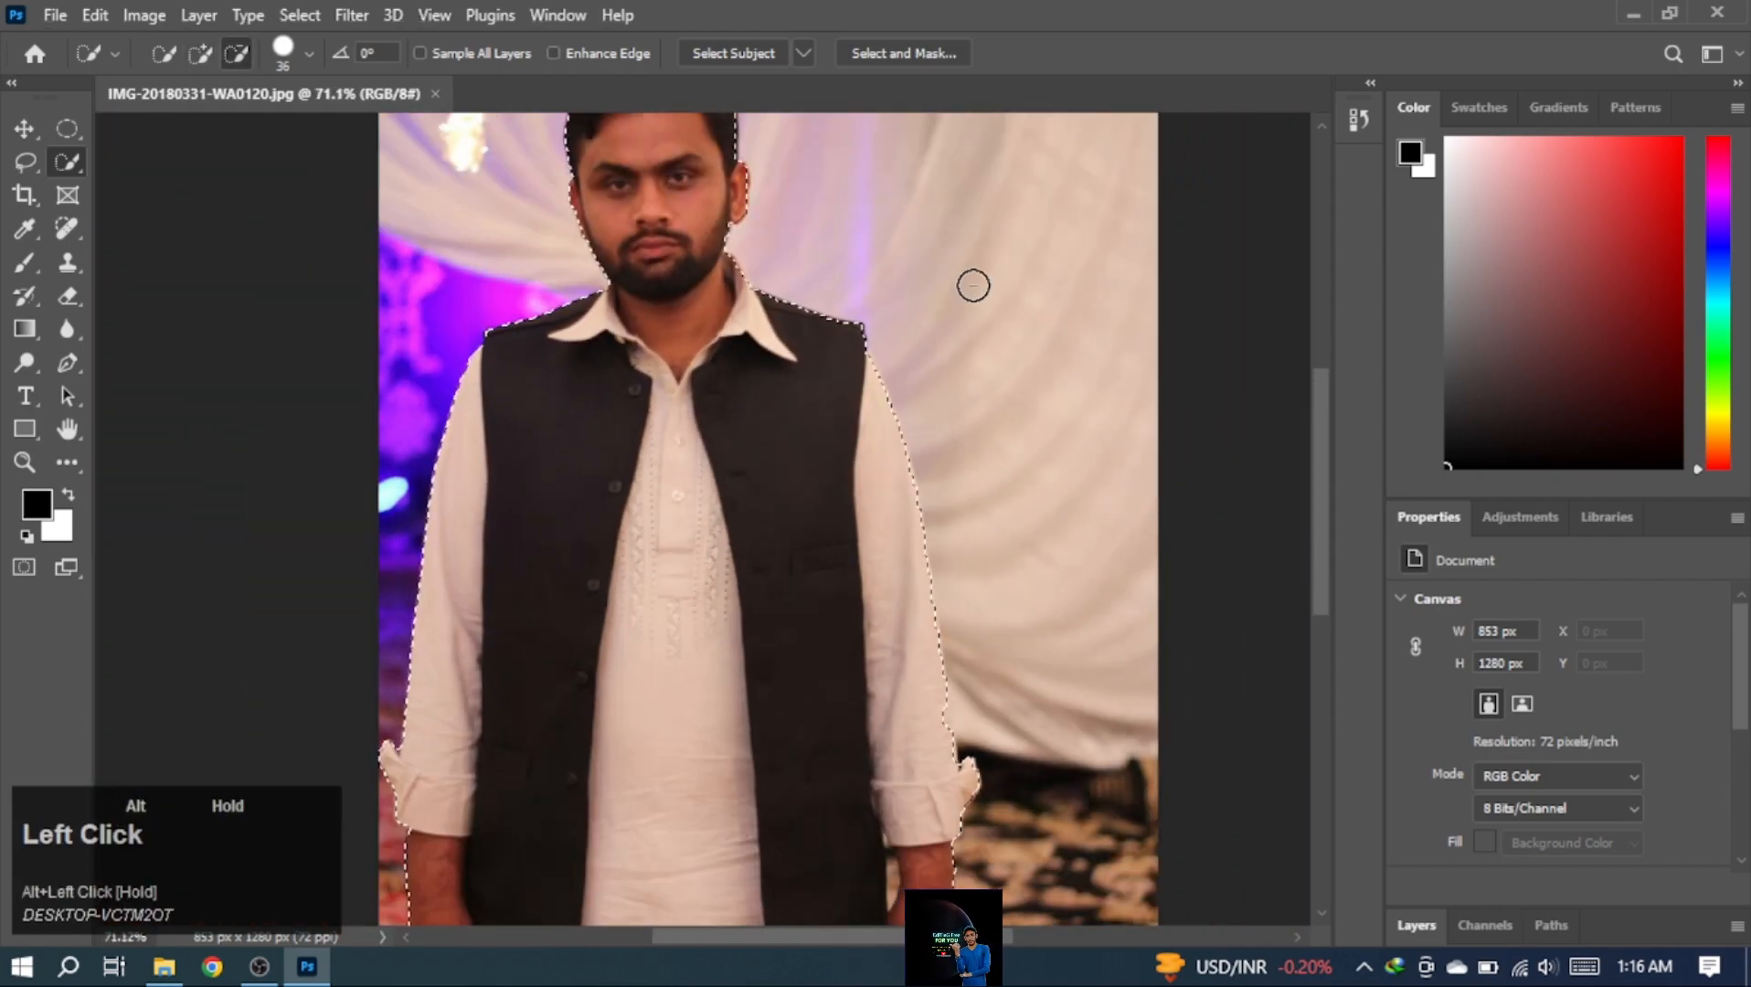
{"action": "scroll", "coordinate": [959, 284], "scroll_direction": "up", "scroll_amount": 3}
{"action": "right_click", "coordinate": [637, 441]}
Copy the selected man to a new layer, hide the Background layer and pick the Eraser
{"action": "left_click", "coordinate": [718, 614]}
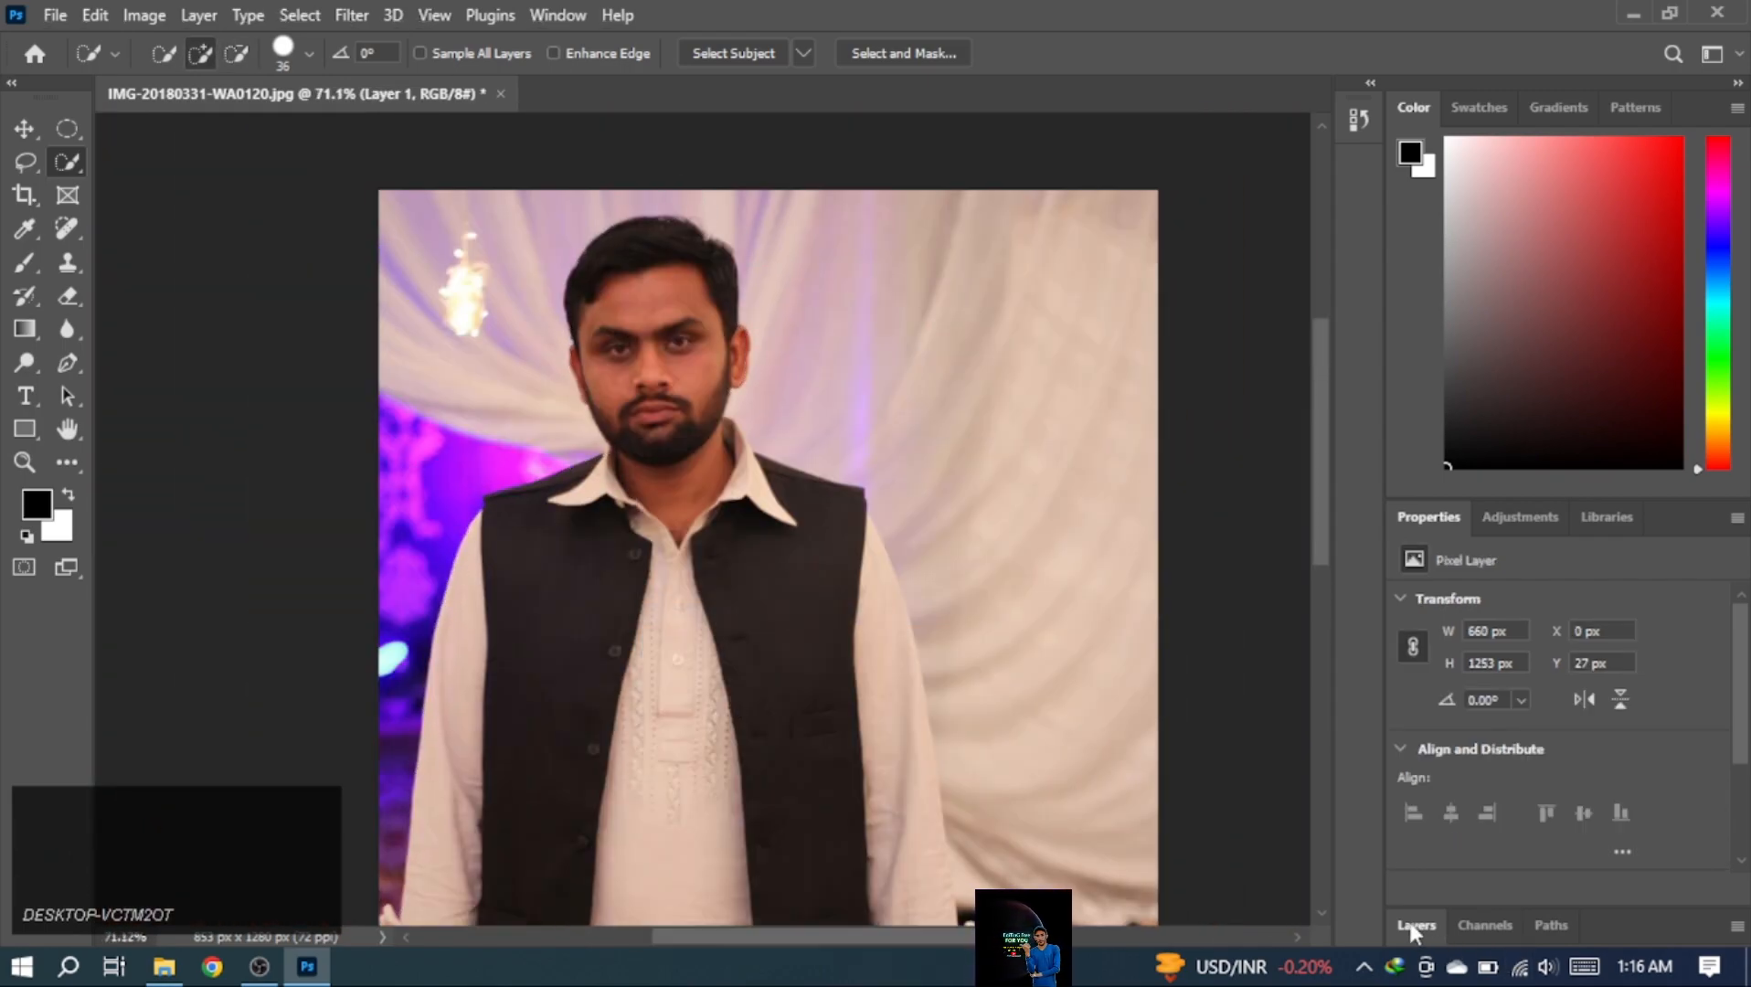
{"action": "left_click", "coordinate": [1413, 926]}
{"action": "left_click", "coordinate": [66, 296]}
{"action": "left_click", "coordinate": [1406, 813]}
Erase the leftover background fringe along the man's jaw
{"action": "scroll", "coordinate": [844, 281], "scroll_direction": "up", "scroll_amount": 5}
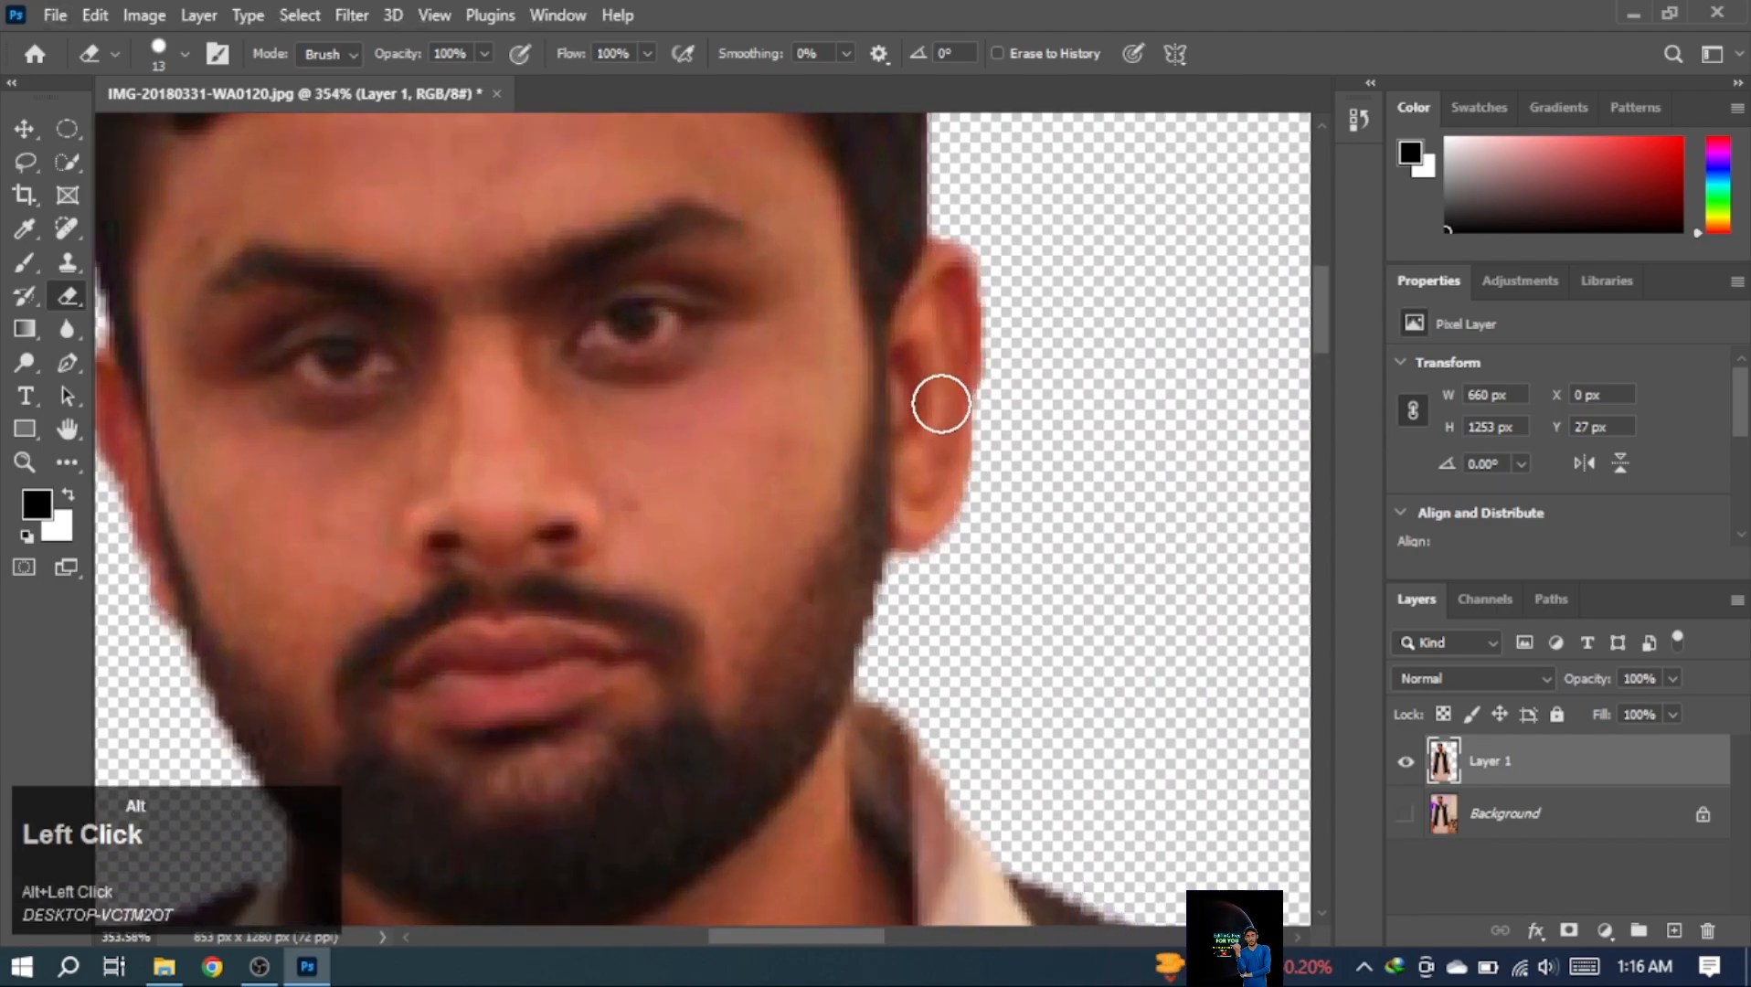
{"action": "scroll", "coordinate": [508, 390], "scroll_direction": "down", "scroll_amount": 3}
{"action": "scroll", "coordinate": [502, 473], "scroll_direction": "up", "scroll_amount": 3}
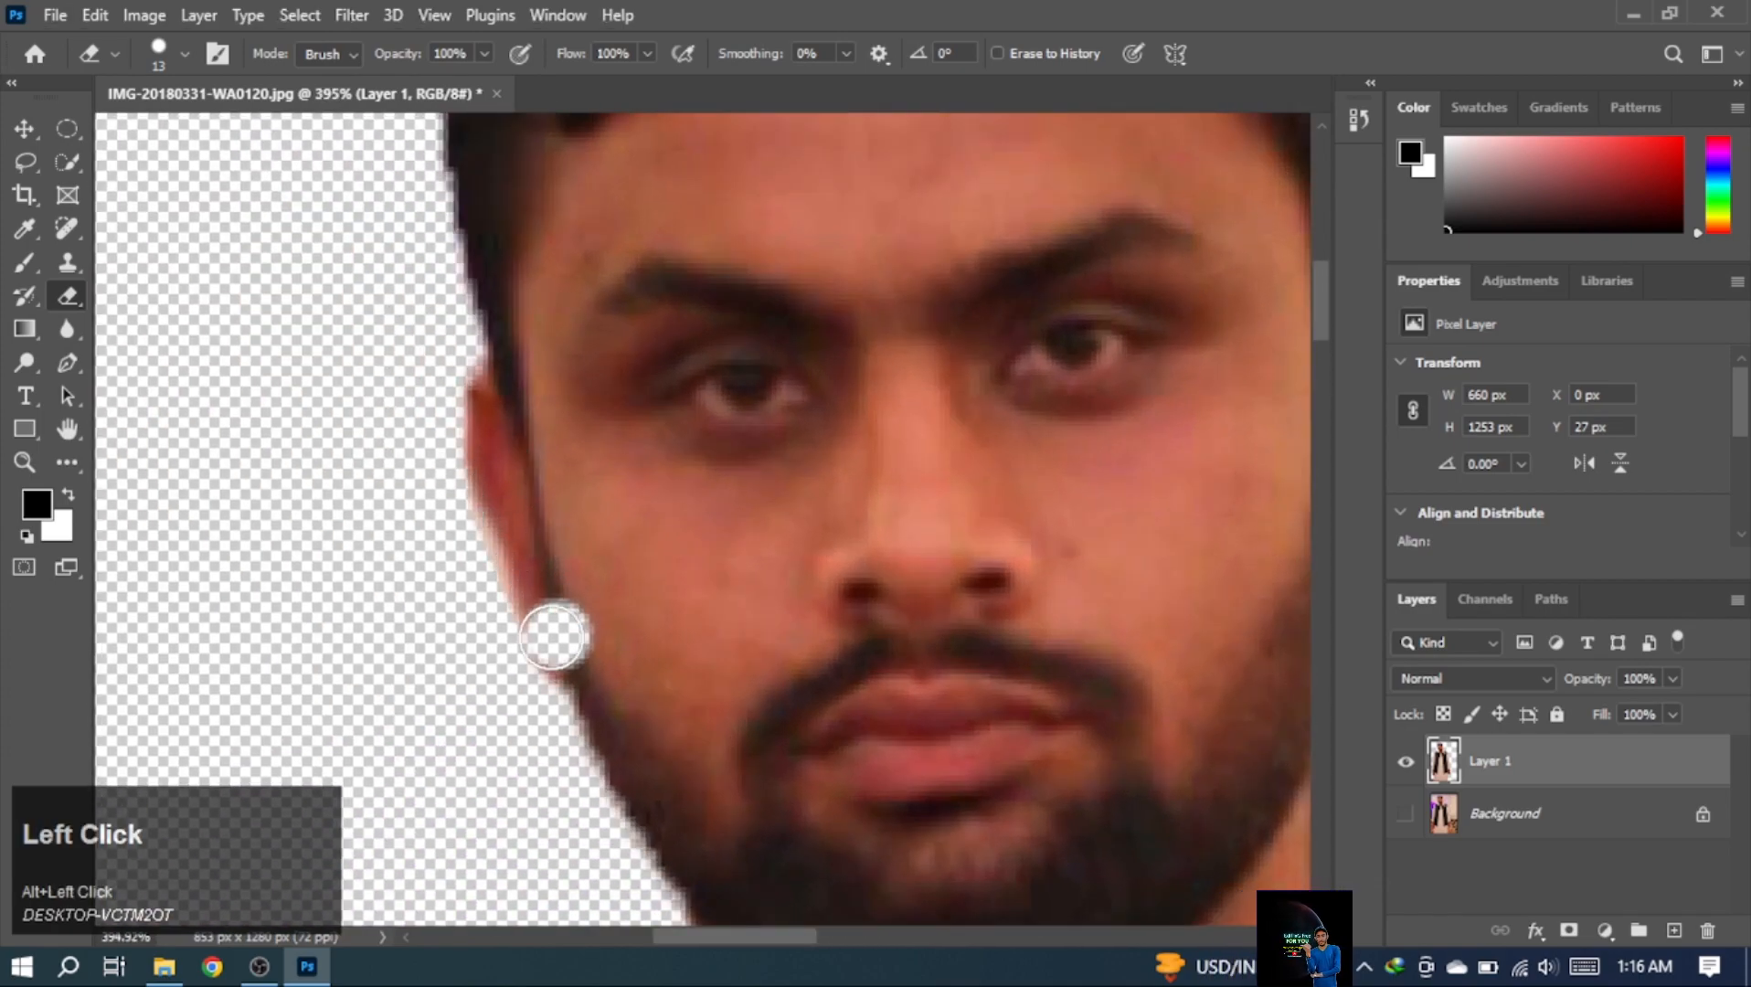
{"action": "left_click_drag", "start_coordinate": [576, 636], "coordinate": [581, 607]}
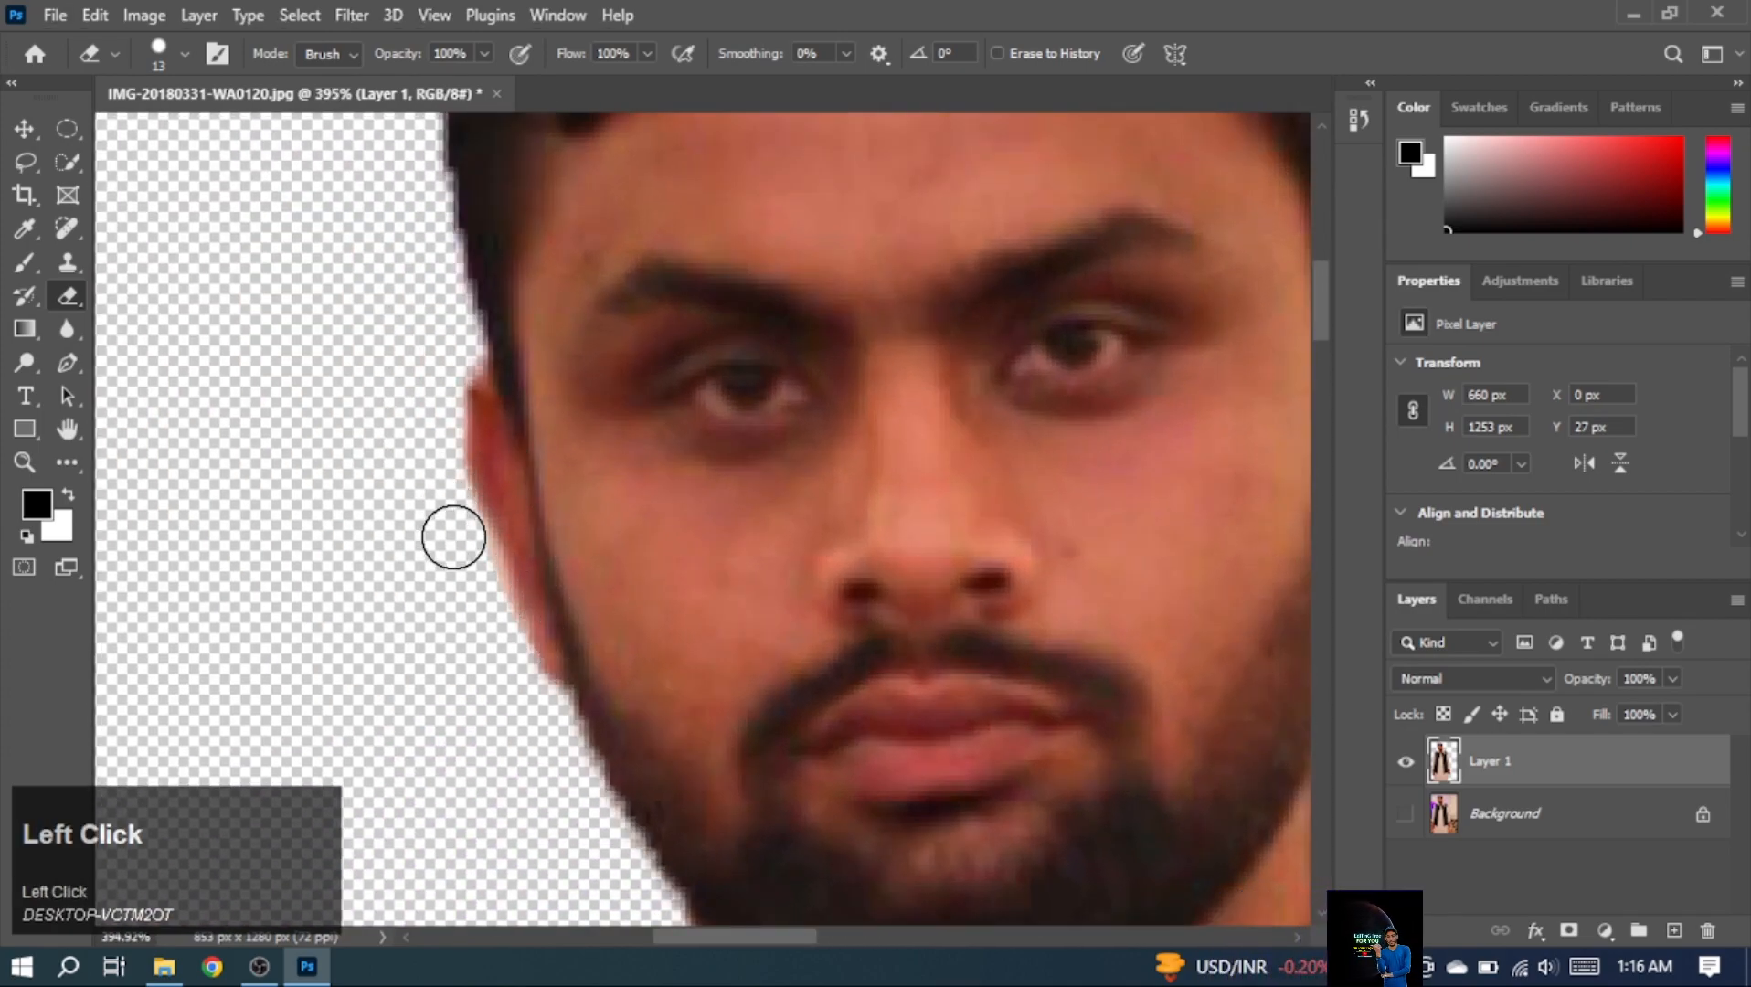
{"action": "scroll", "coordinate": [923, 585], "scroll_direction": "down", "scroll_amount": 4}
Erase a patch beside the right wrist, then undo that stroke
{"action": "left_click_drag", "start_coordinate": [1015, 786], "coordinate": [759, 192]}
{"action": "left_click_drag", "start_coordinate": [864, 719], "coordinate": [757, 340]}
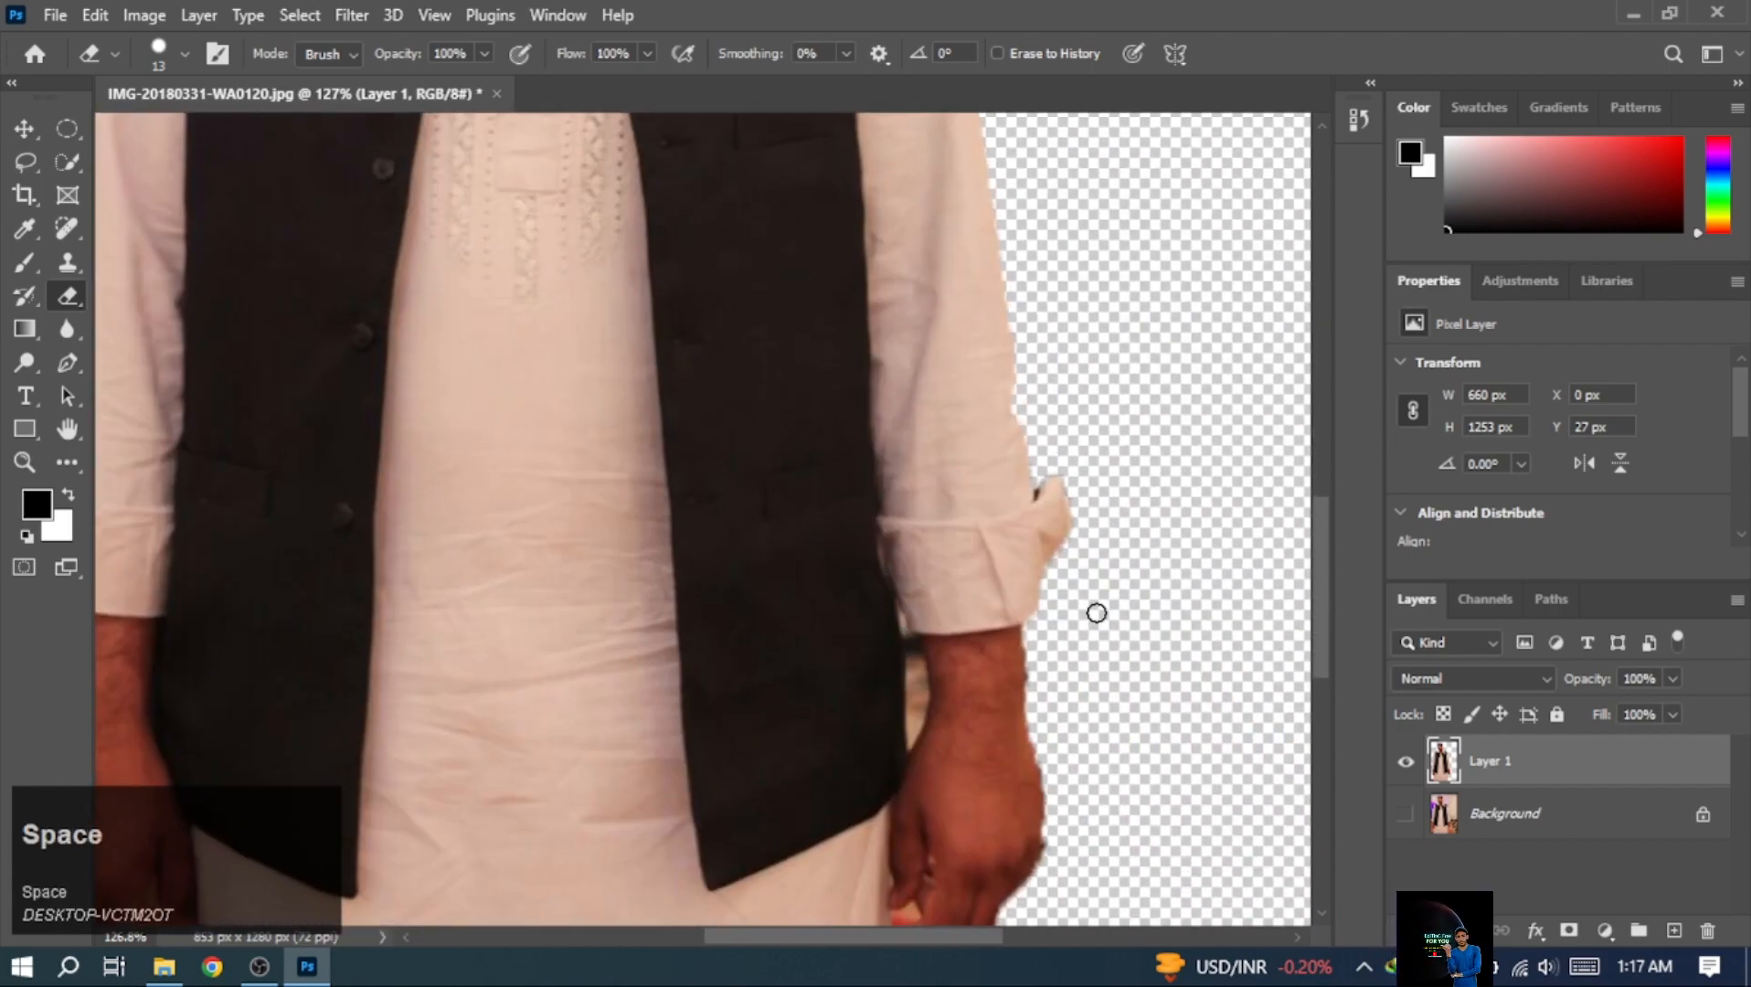
{"action": "scroll", "coordinate": [1065, 493], "scroll_direction": "up", "scroll_amount": 4}
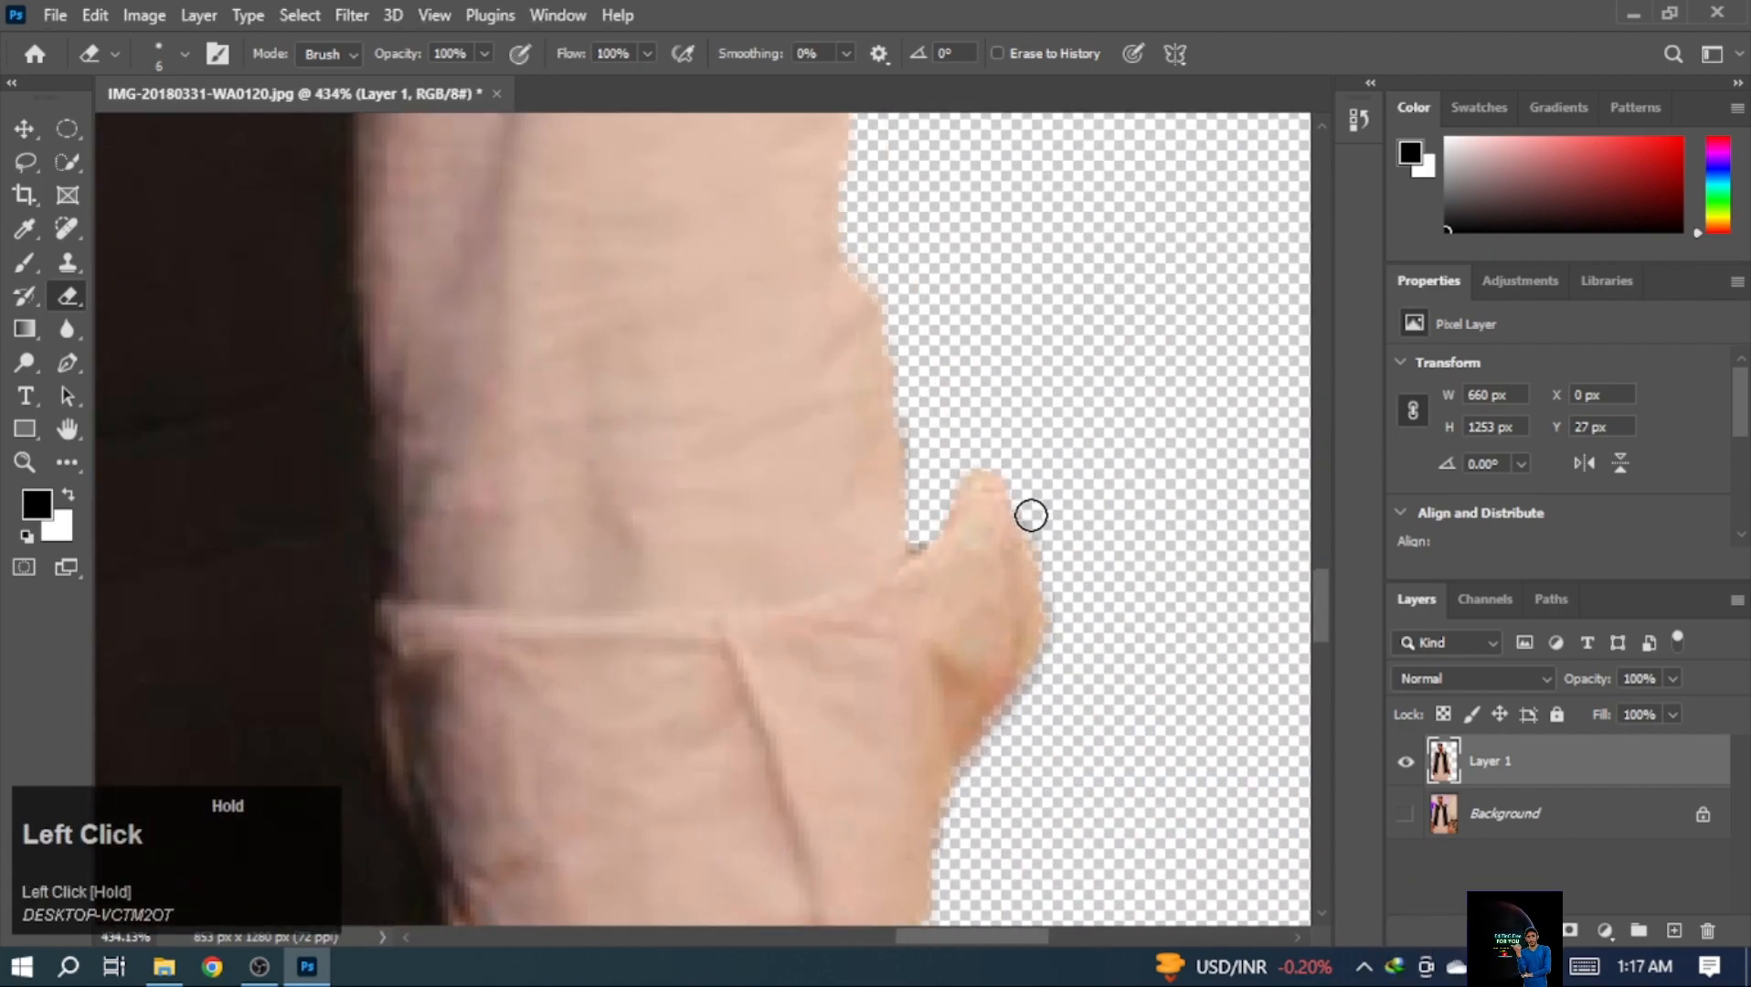
{"action": "scroll", "coordinate": [905, 481], "scroll_direction": "down", "scroll_amount": 3}
{"action": "scroll", "coordinate": [684, 489], "scroll_direction": "up", "scroll_amount": 2}
{"action": "left_click_drag", "start_coordinate": [694, 544], "coordinate": [692, 633]}
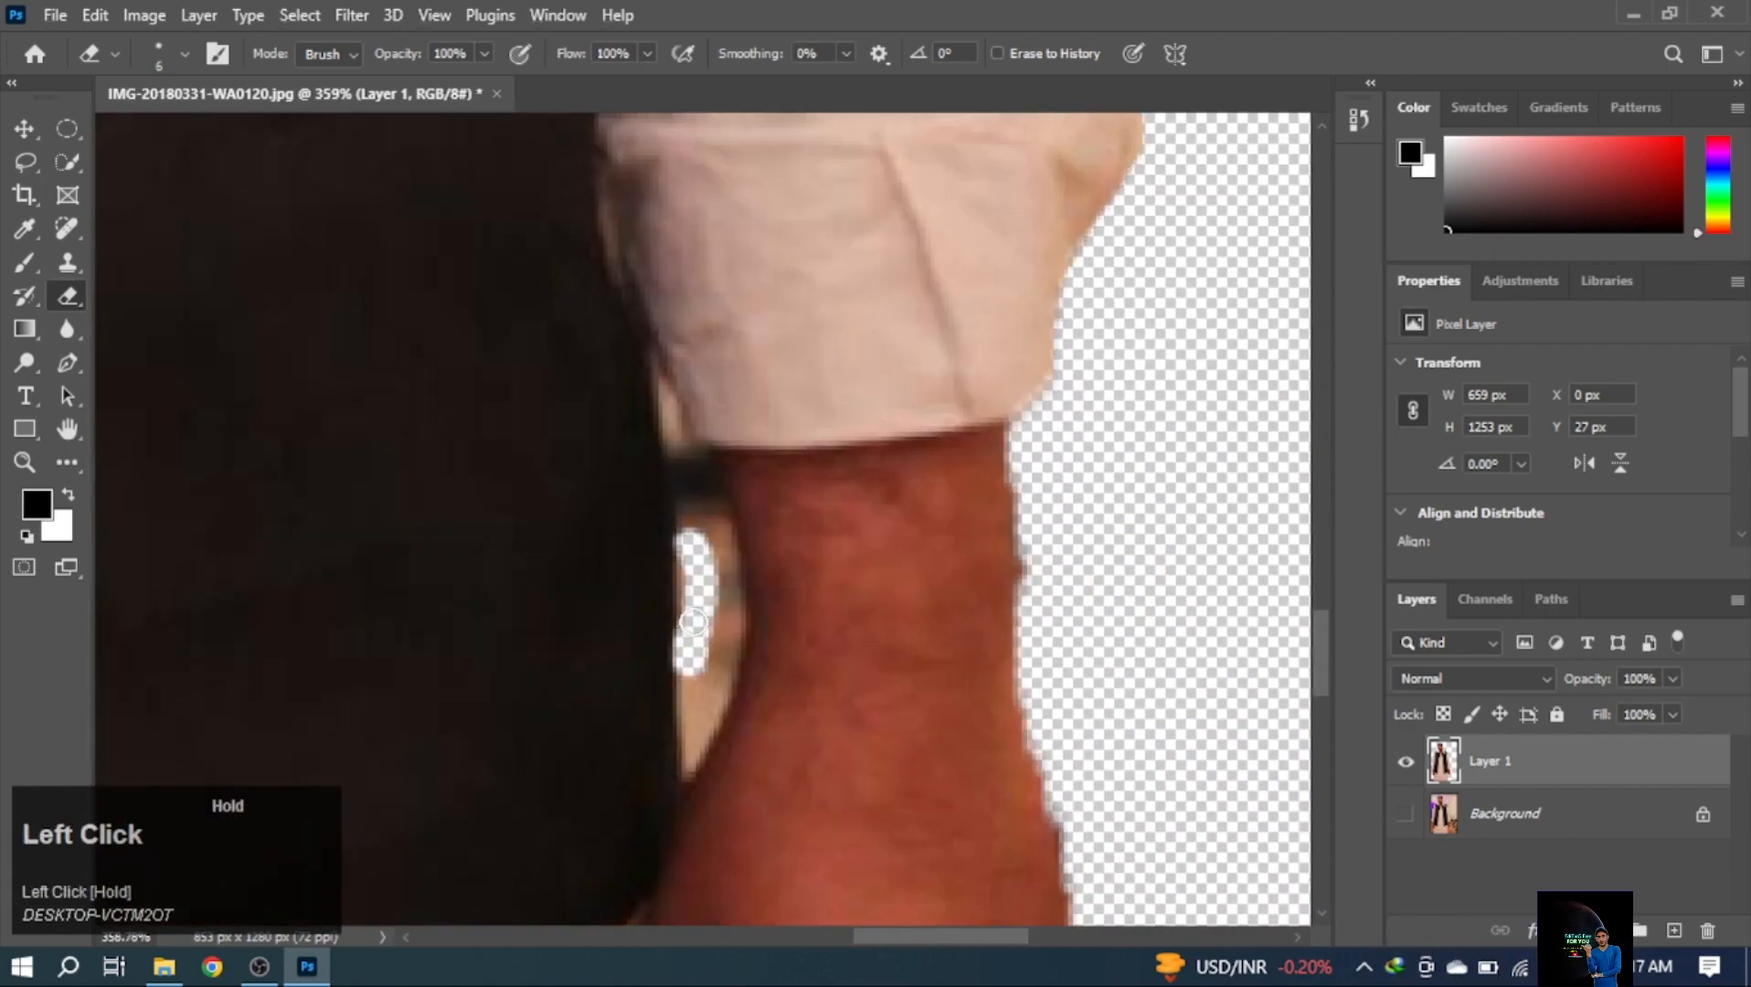
{"action": "key", "text": "ctrl+z"}
{"action": "scroll", "coordinate": [708, 594], "scroll_direction": "down", "scroll_amount": 1}
Erase the leftover sliver beside the wrist and hand with a 3–5 px eraser
{"action": "right_click", "coordinate": [702, 549], "text": "alt"}
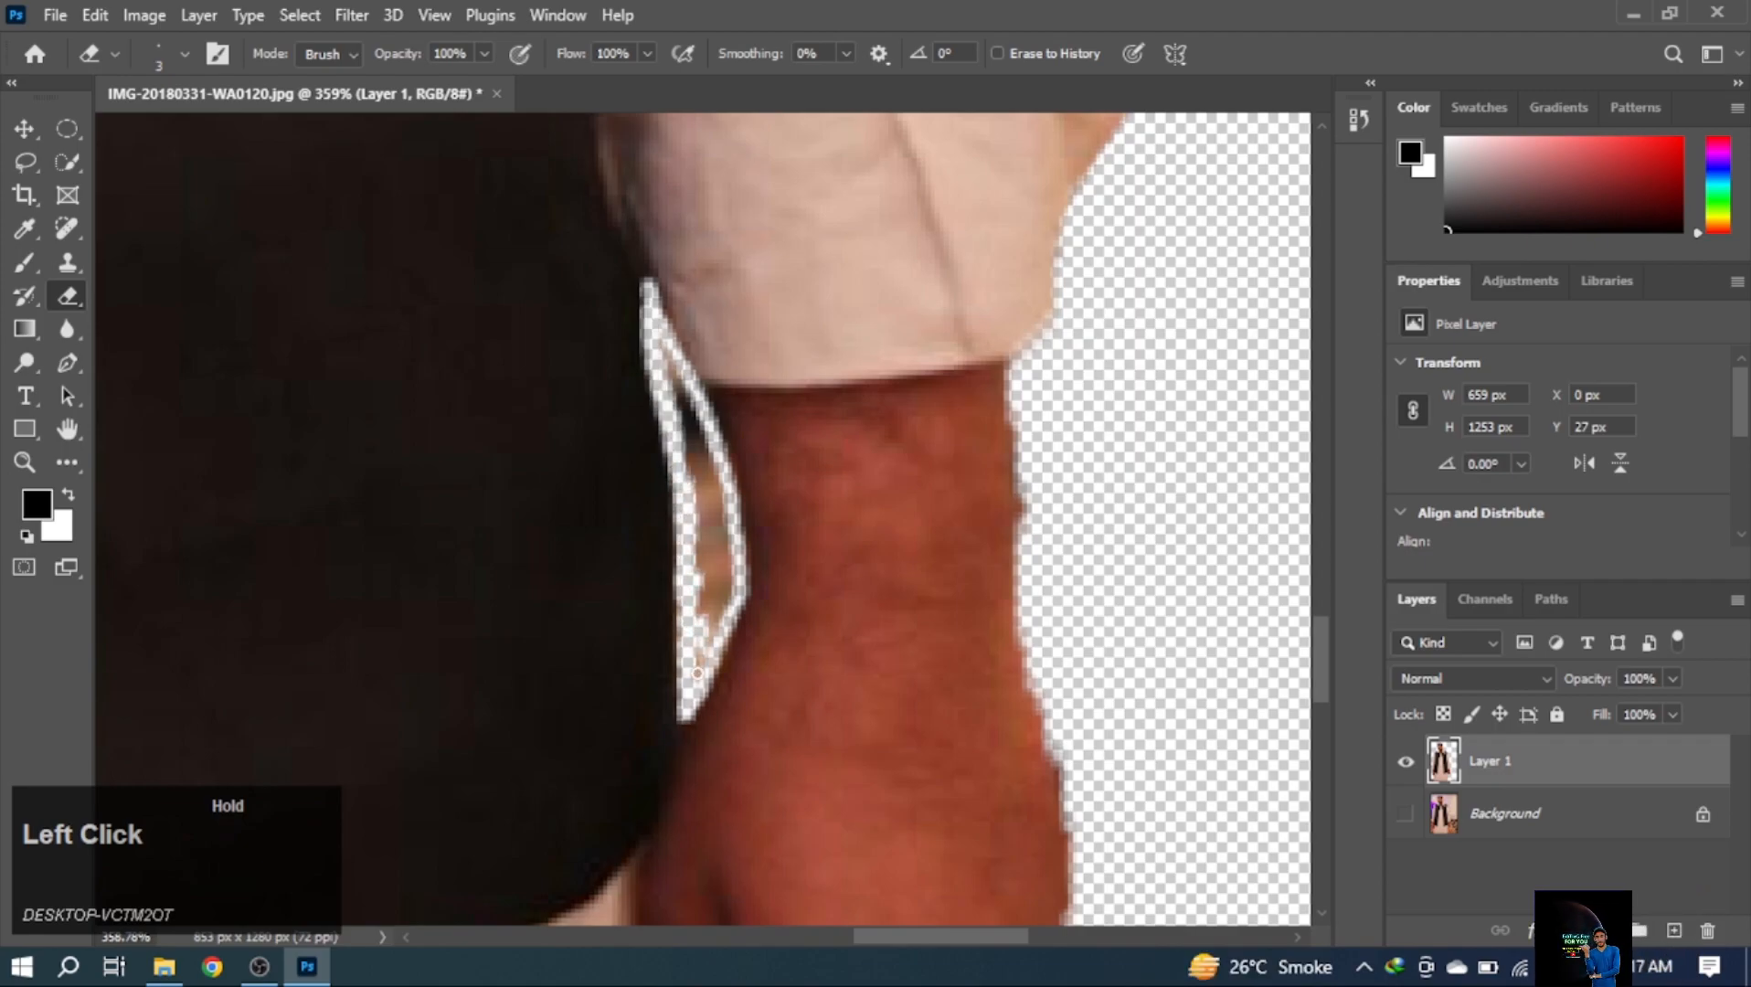
{"action": "right_click", "coordinate": [706, 564], "text": "alt"}
{"action": "left_click_drag", "start_coordinate": [707, 563], "coordinate": [703, 570]}
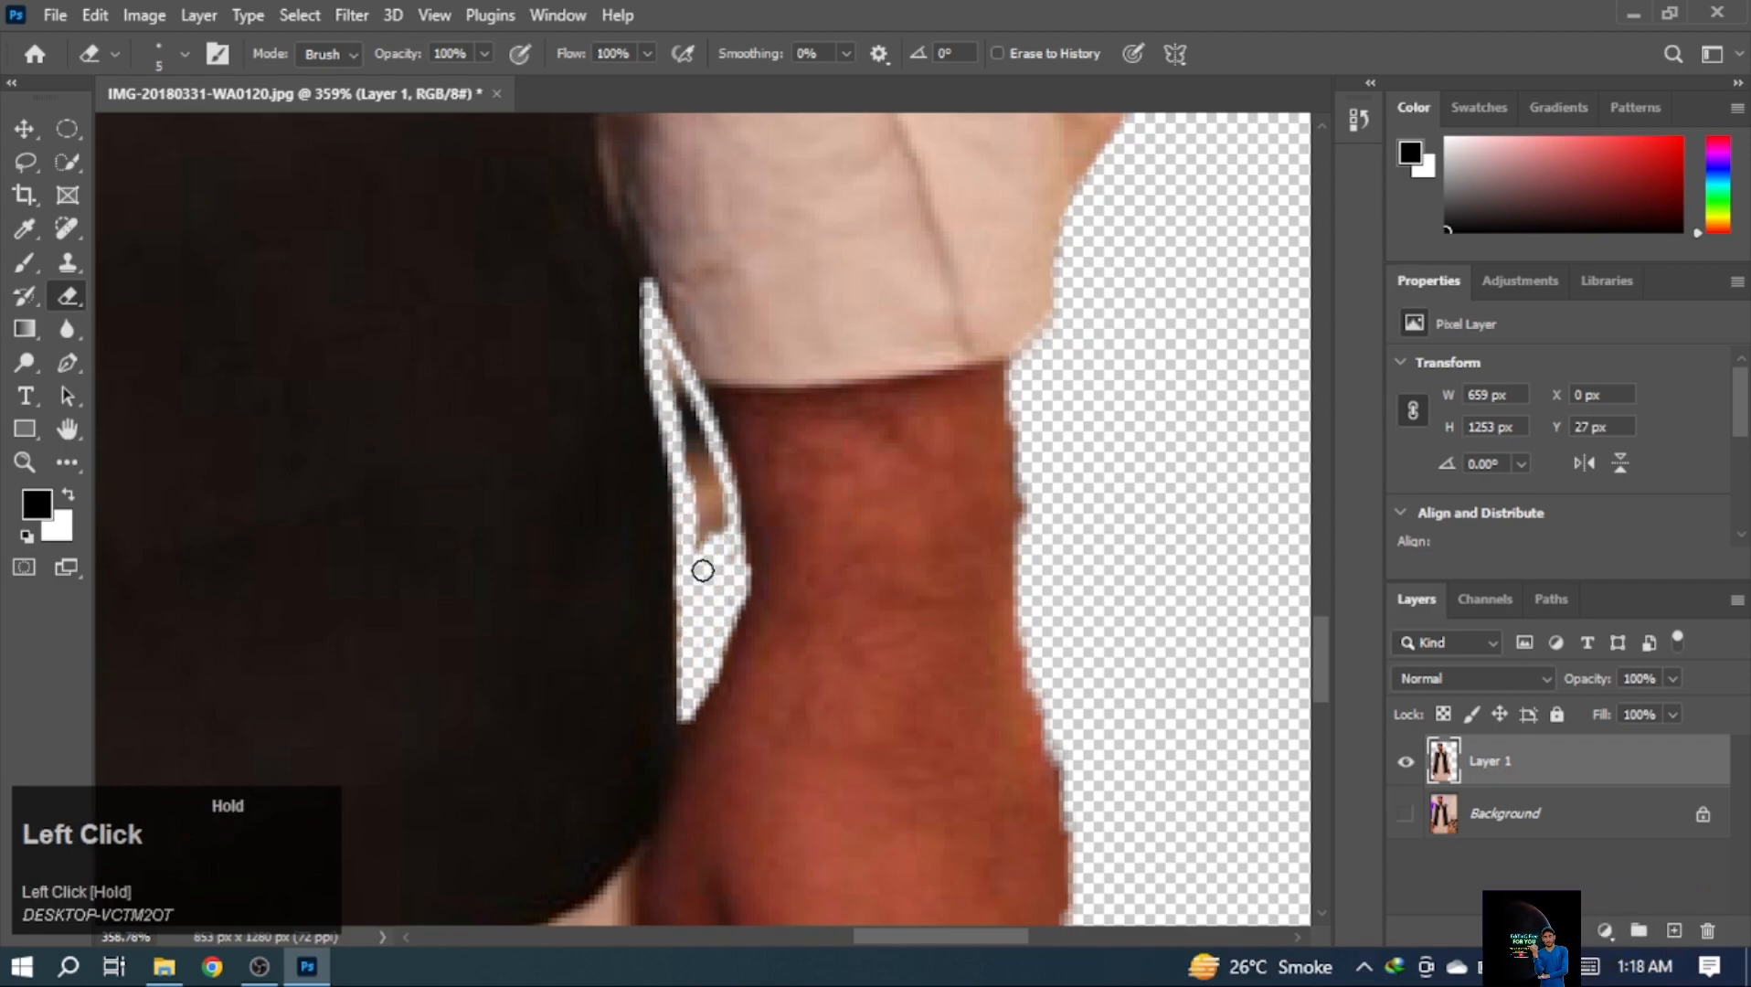
{"action": "scroll", "coordinate": [965, 438], "scroll_direction": "down", "scroll_amount": 2}
{"action": "scroll", "coordinate": [923, 540], "scroll_direction": "up", "scroll_amount": 2}
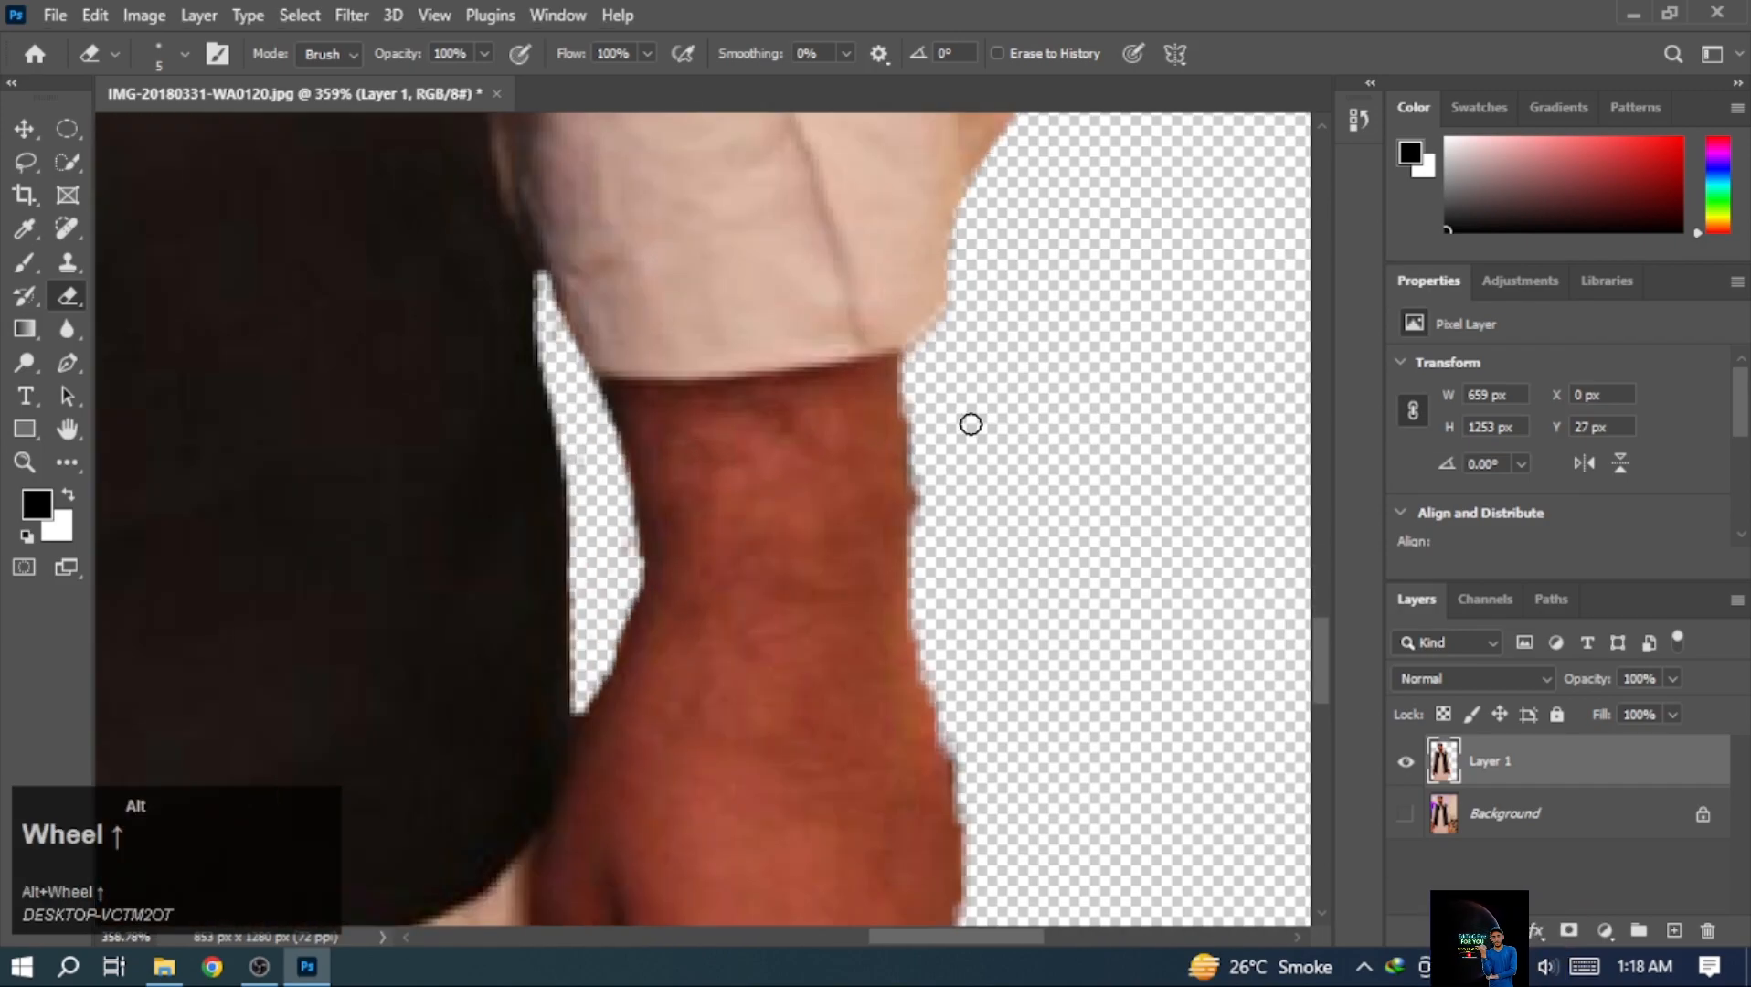
{"action": "scroll", "coordinate": [950, 516], "scroll_direction": "down", "scroll_amount": 3}
{"action": "scroll", "coordinate": [995, 392], "scroll_direction": "down", "scroll_amount": 2}
{"action": "left_click_drag", "start_coordinate": [962, 485], "coordinate": [930, 621]}
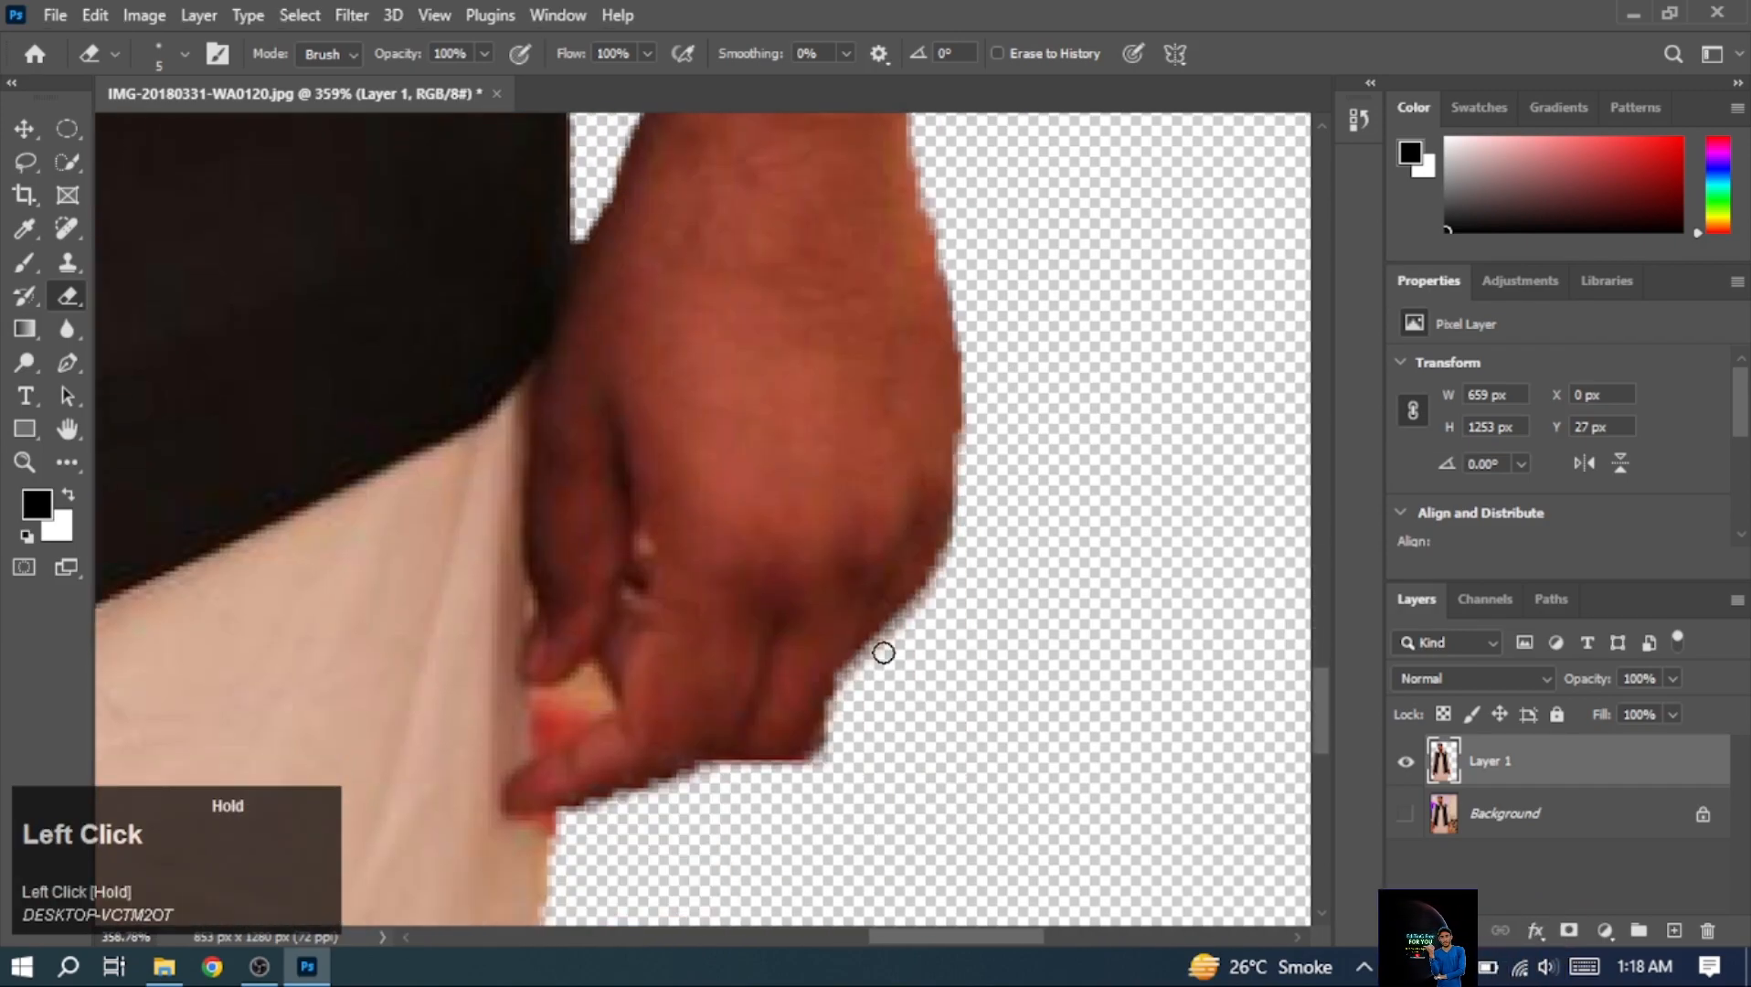
{"action": "right_click", "coordinate": [535, 701], "text": "alt"}
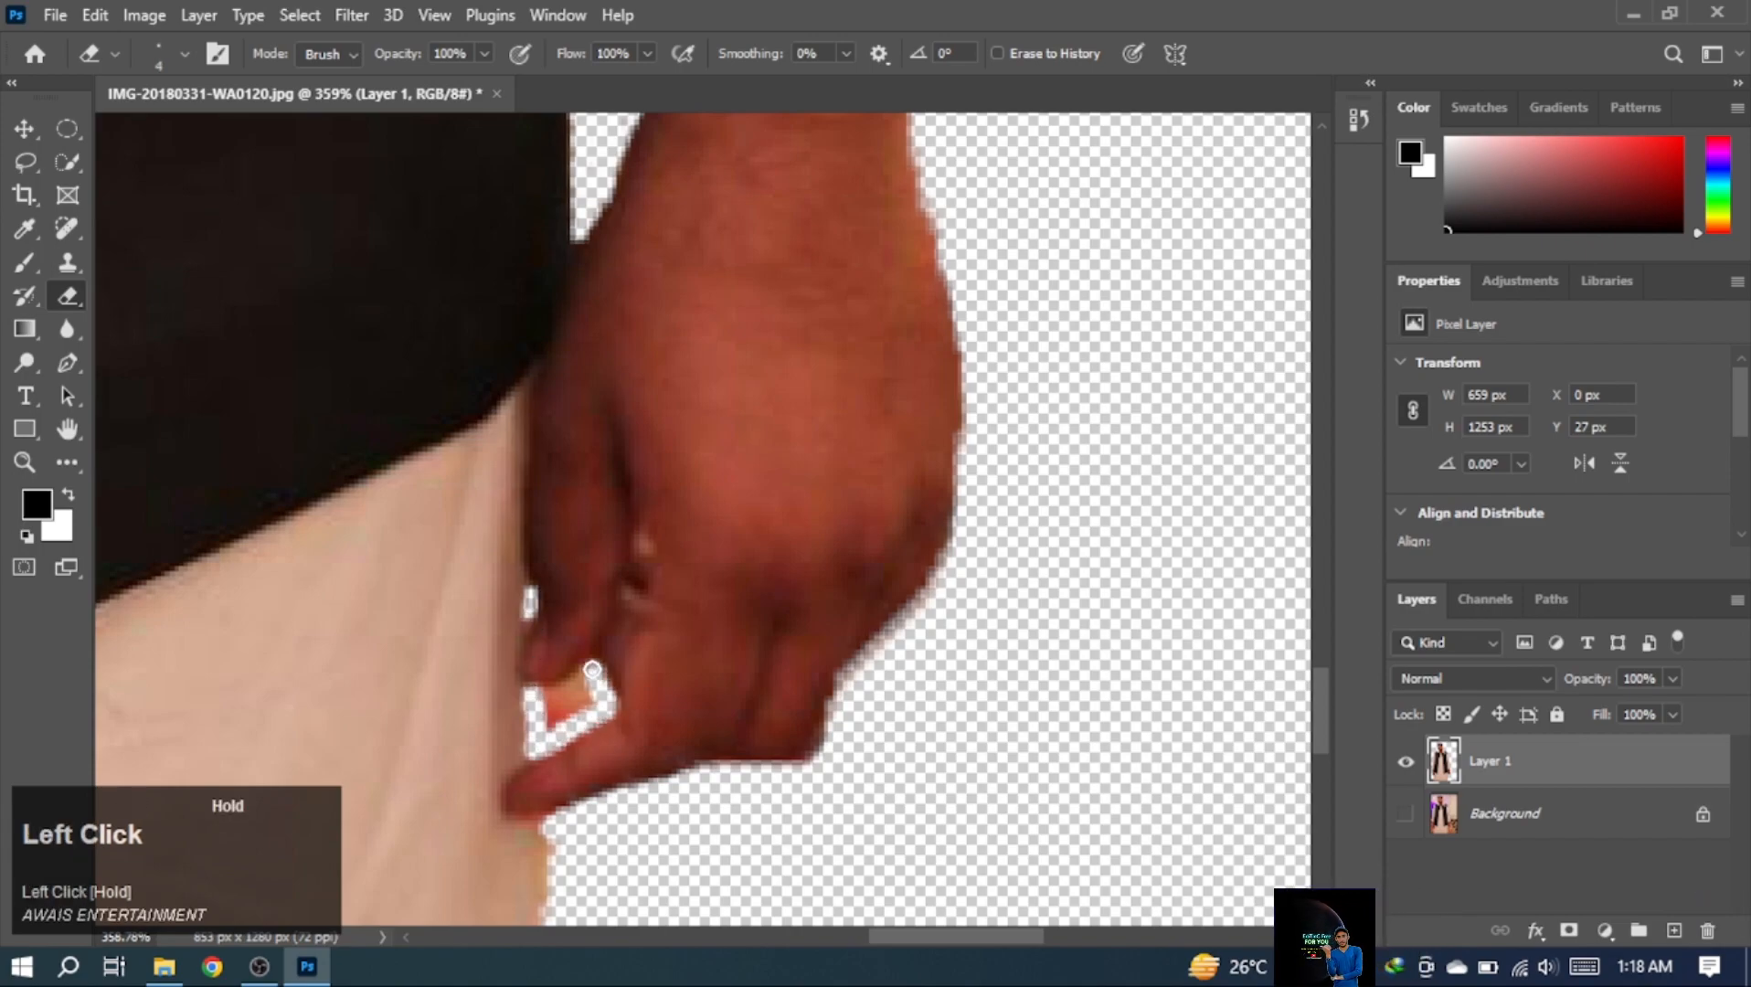
{"action": "scroll", "coordinate": [643, 564], "scroll_direction": "down", "scroll_amount": 5}
Erase the background along the finger with the eraser shrunk to 3 px
{"action": "scroll", "coordinate": [643, 567], "scroll_direction": "up", "scroll_amount": 4}
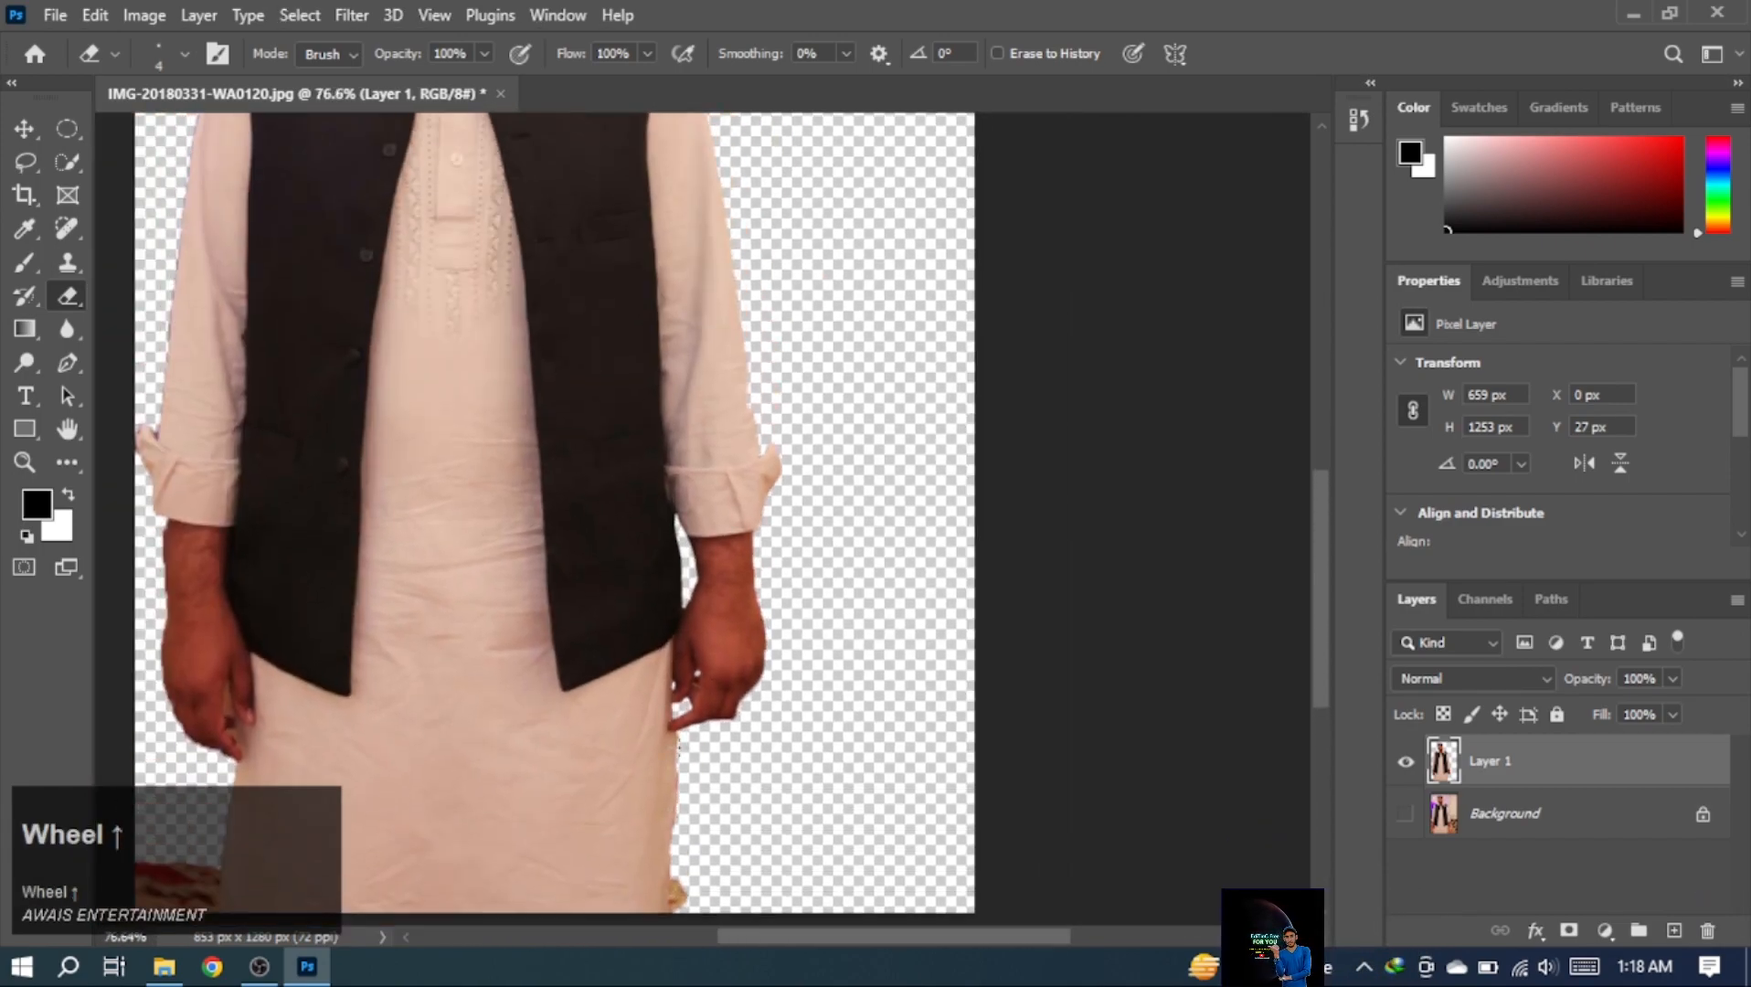
{"action": "right_click", "coordinate": [640, 578], "text": "alt"}
{"action": "key", "text": "space"}
{"action": "mouse_move", "coordinate": [611, 672]}
{"action": "left_mouse_down"}
{"action": "mouse_move", "coordinate": [544, 564]}
{"action": "mouse_move", "coordinate": [560, 470]}
{"action": "mouse_move", "coordinate": [416, 644]}
{"action": "mouse_move", "coordinate": [571, 529]}
{"action": "left_mouse_up"}
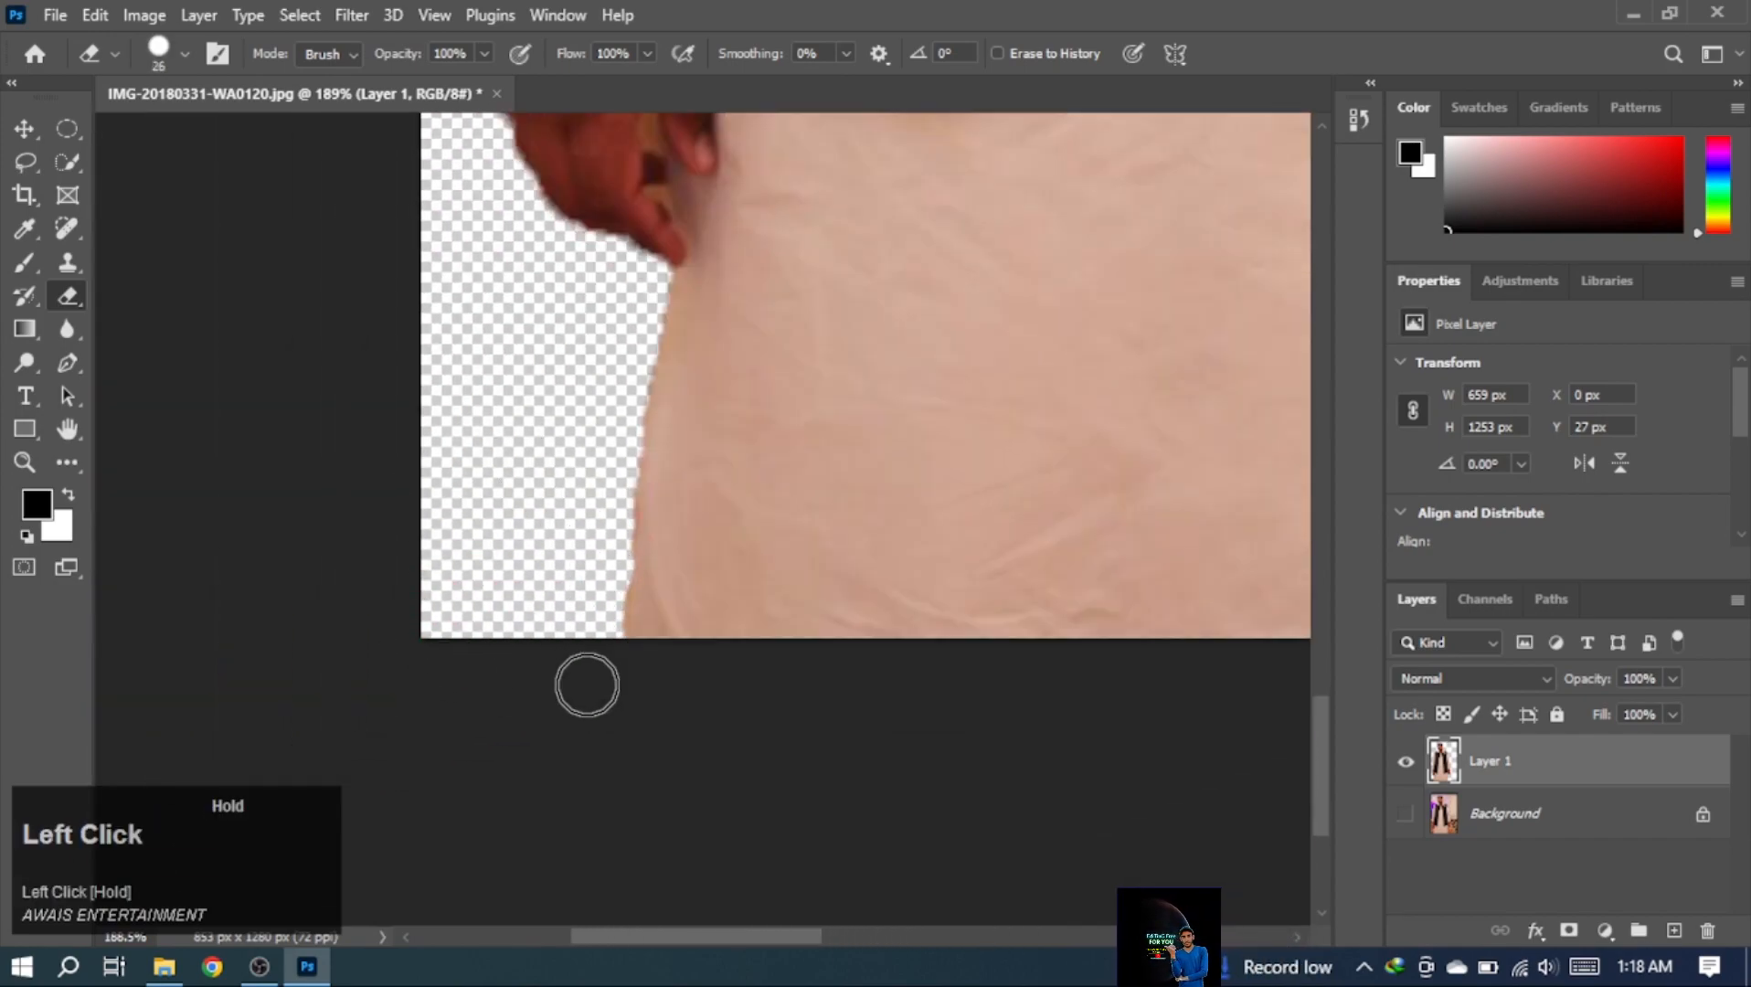
{"action": "scroll", "coordinate": [665, 565], "scroll_direction": "up", "scroll_amount": 3}
{"action": "right_click", "coordinate": [663, 370], "text": "alt"}
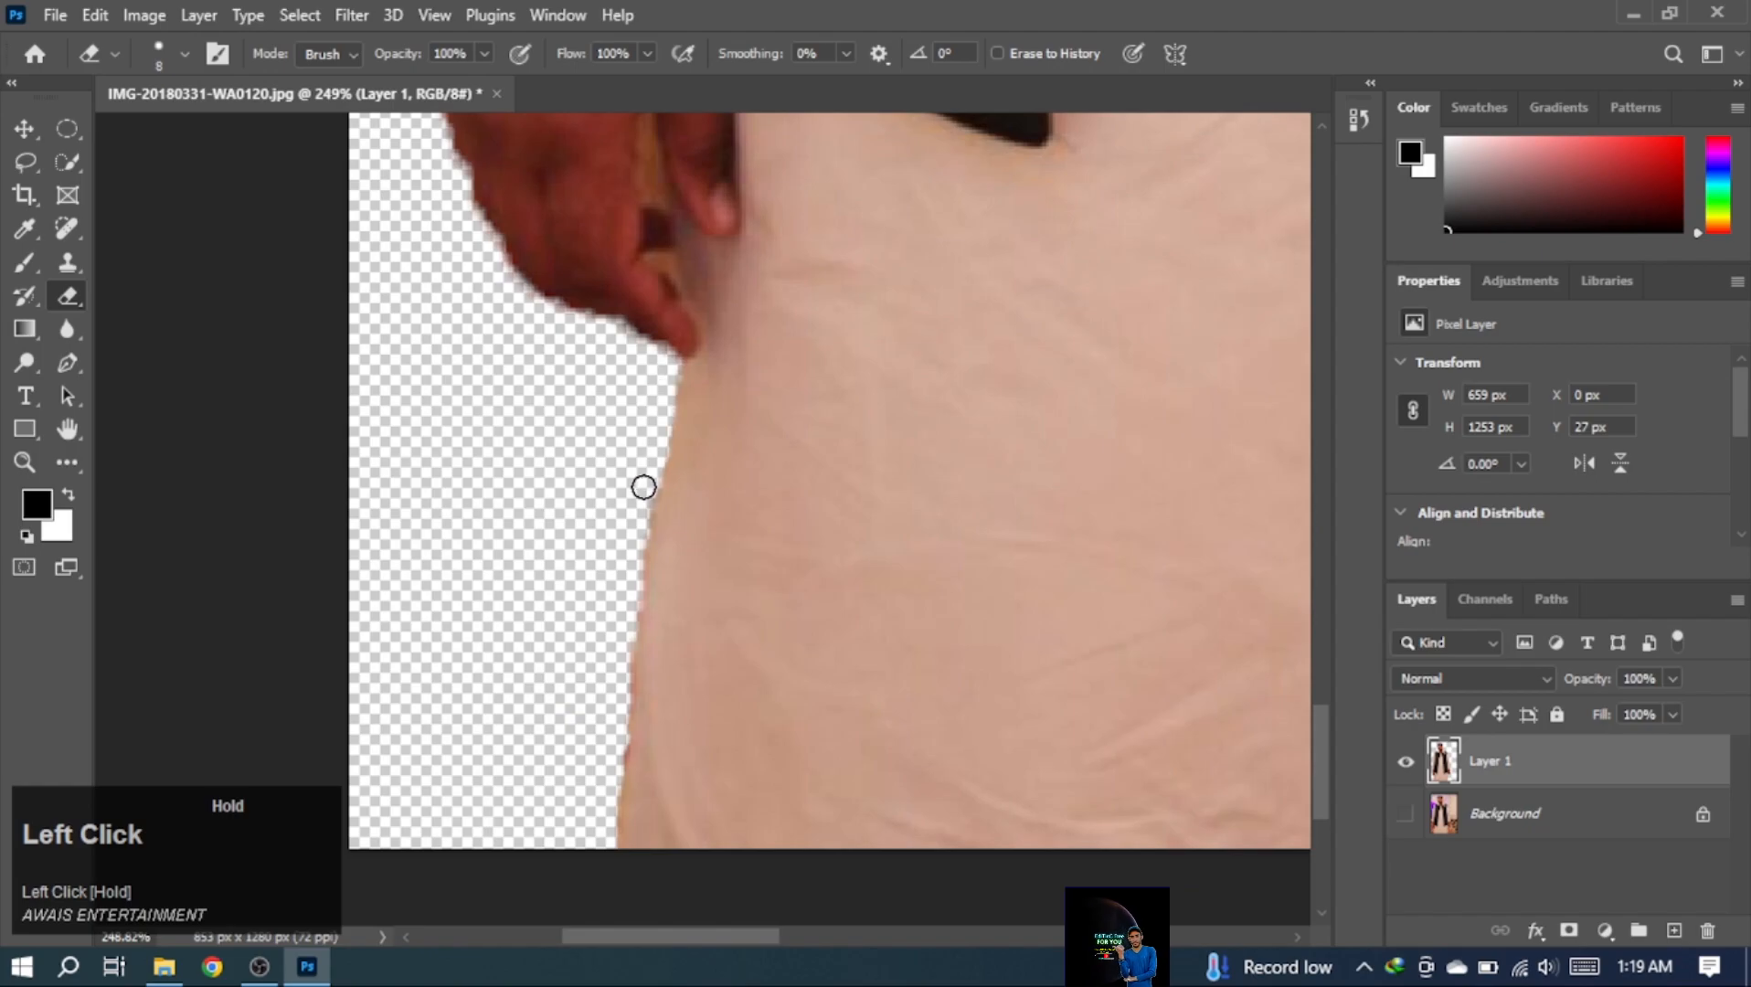
{"action": "scroll", "coordinate": [595, 820], "scroll_direction": "up", "scroll_amount": 2}
{"action": "right_click", "coordinate": [669, 259], "text": "alt"}
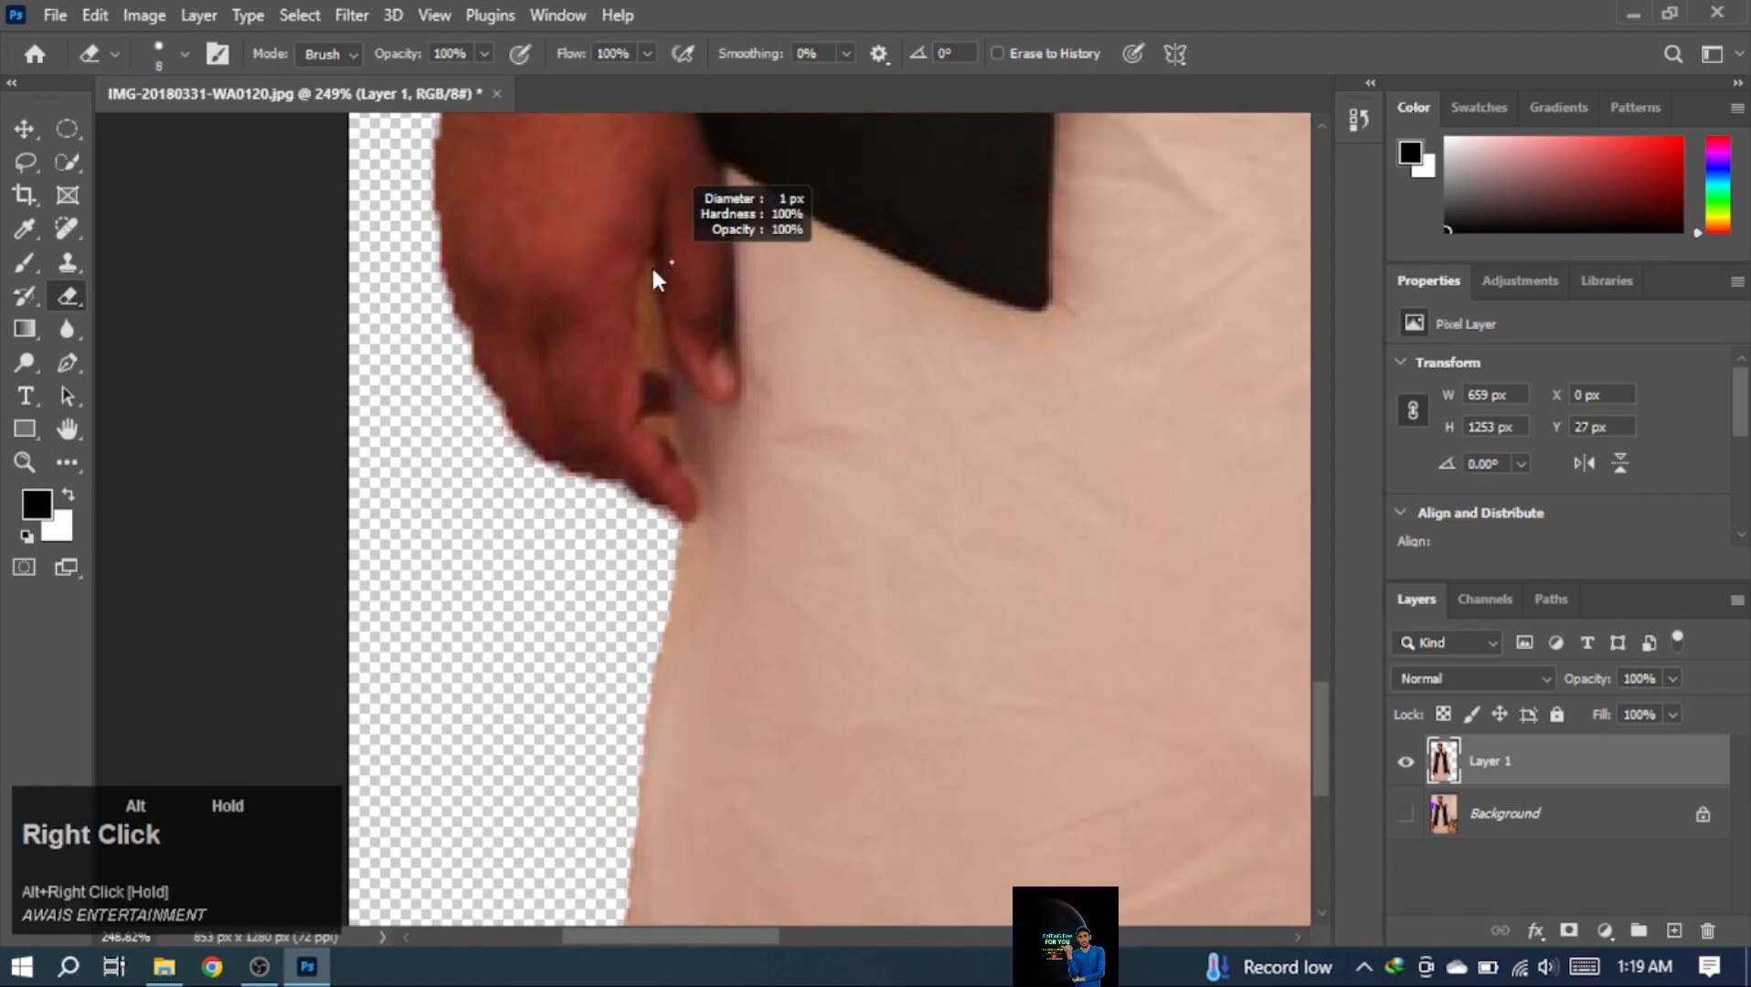
{"action": "scroll", "coordinate": [630, 242], "scroll_direction": "up", "scroll_amount": 3}
{"action": "left_click_drag", "start_coordinate": [665, 231], "coordinate": [678, 416]}
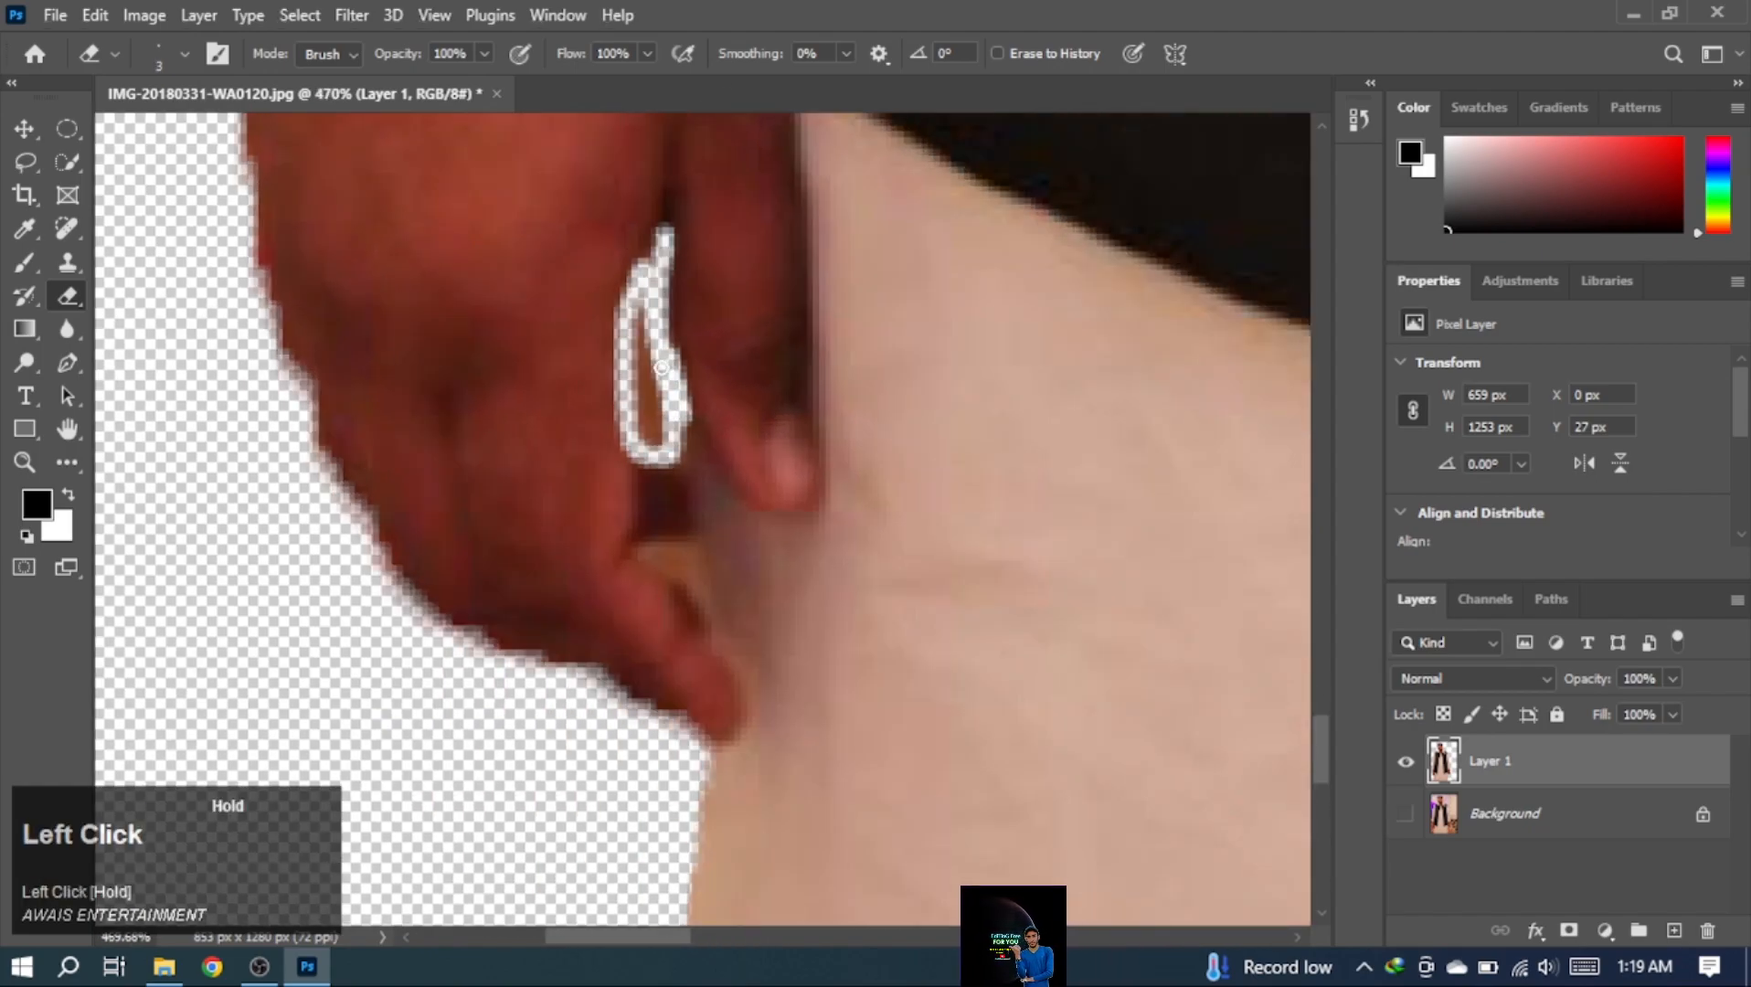
Touch up the forearm edge where a gap was erased, using a larger brush
{"action": "scroll", "coordinate": [655, 443], "scroll_direction": "down", "scroll_amount": 3}
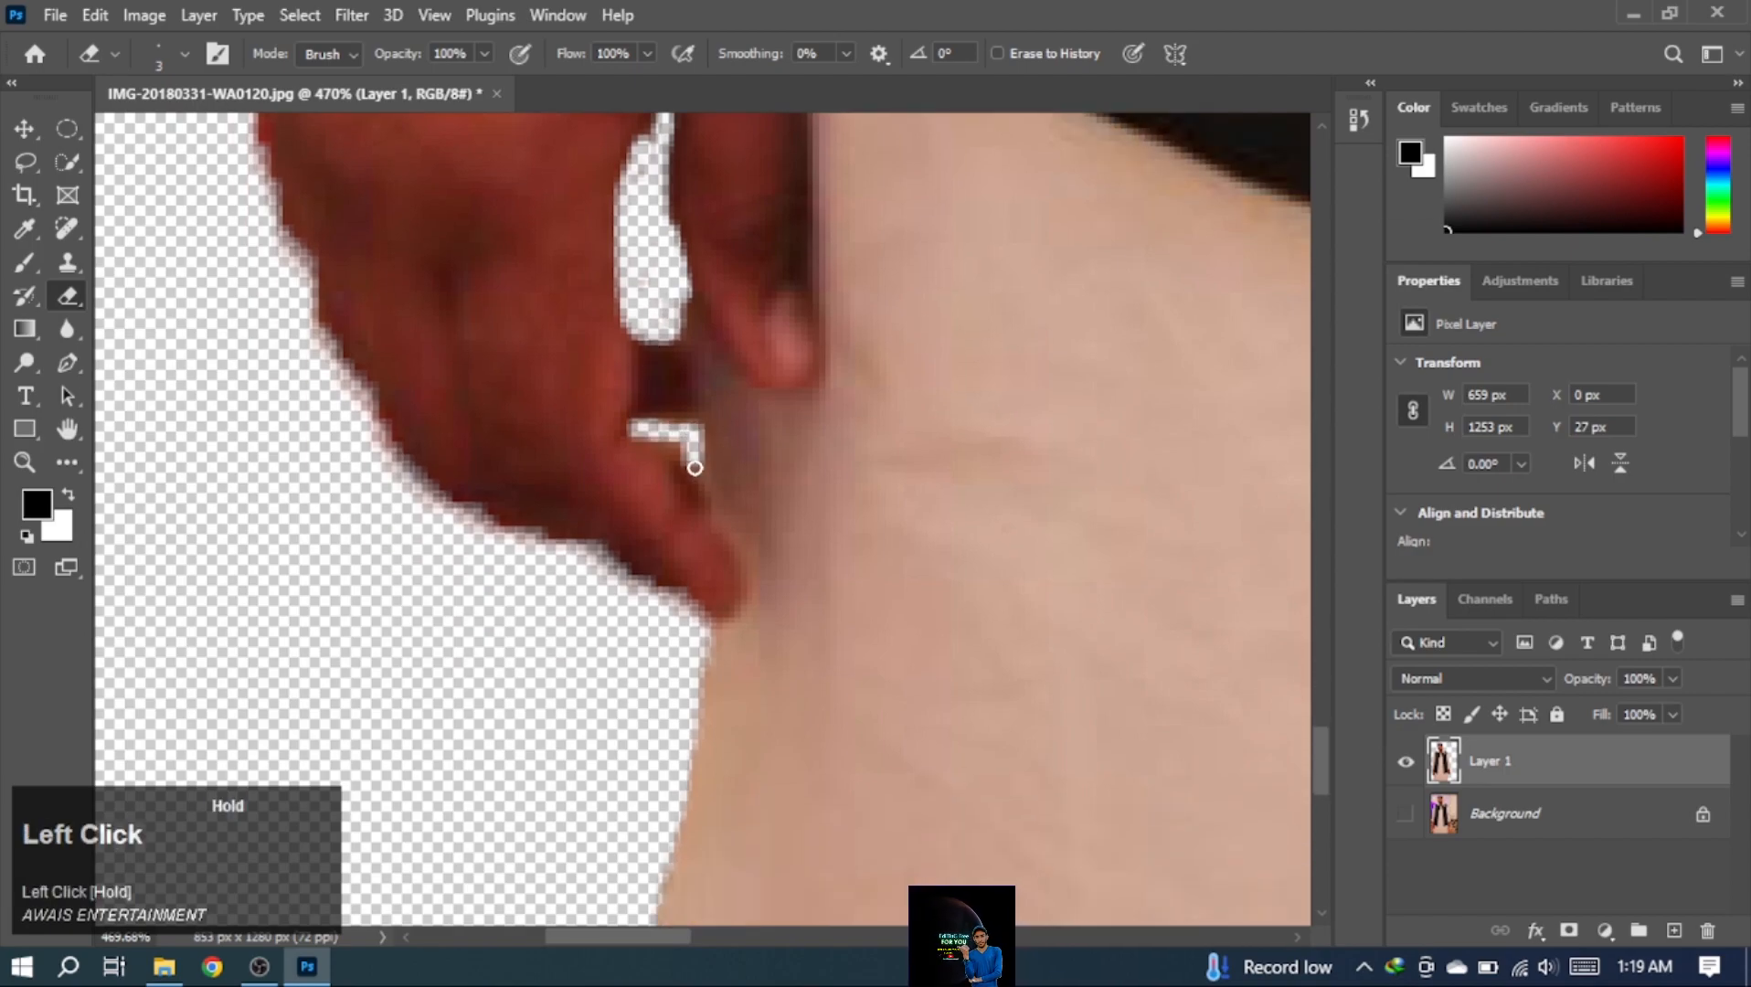
{"action": "scroll", "coordinate": [695, 466], "scroll_direction": "down", "scroll_amount": 6}
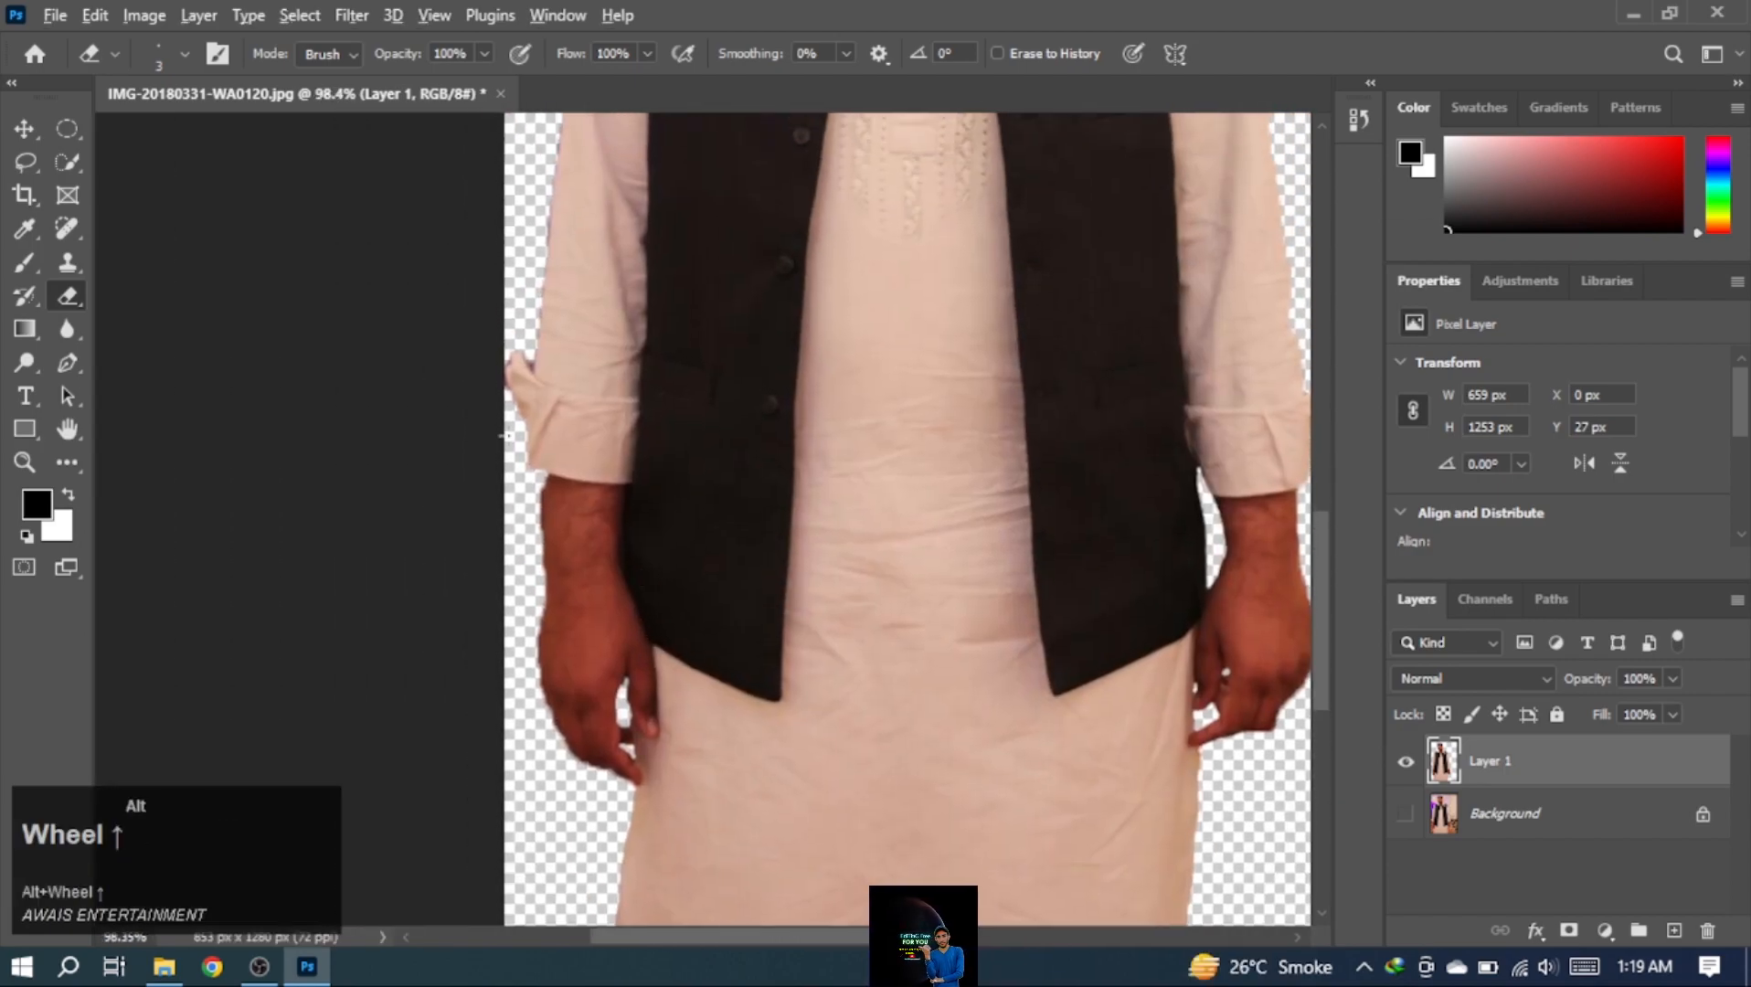
{"action": "scroll", "coordinate": [600, 558], "scroll_direction": "up", "scroll_amount": 4}
{"action": "right_click", "coordinate": [600, 558], "text": "alt"}
{"action": "left_click_drag", "start_coordinate": [601, 557], "coordinate": [640, 560]}
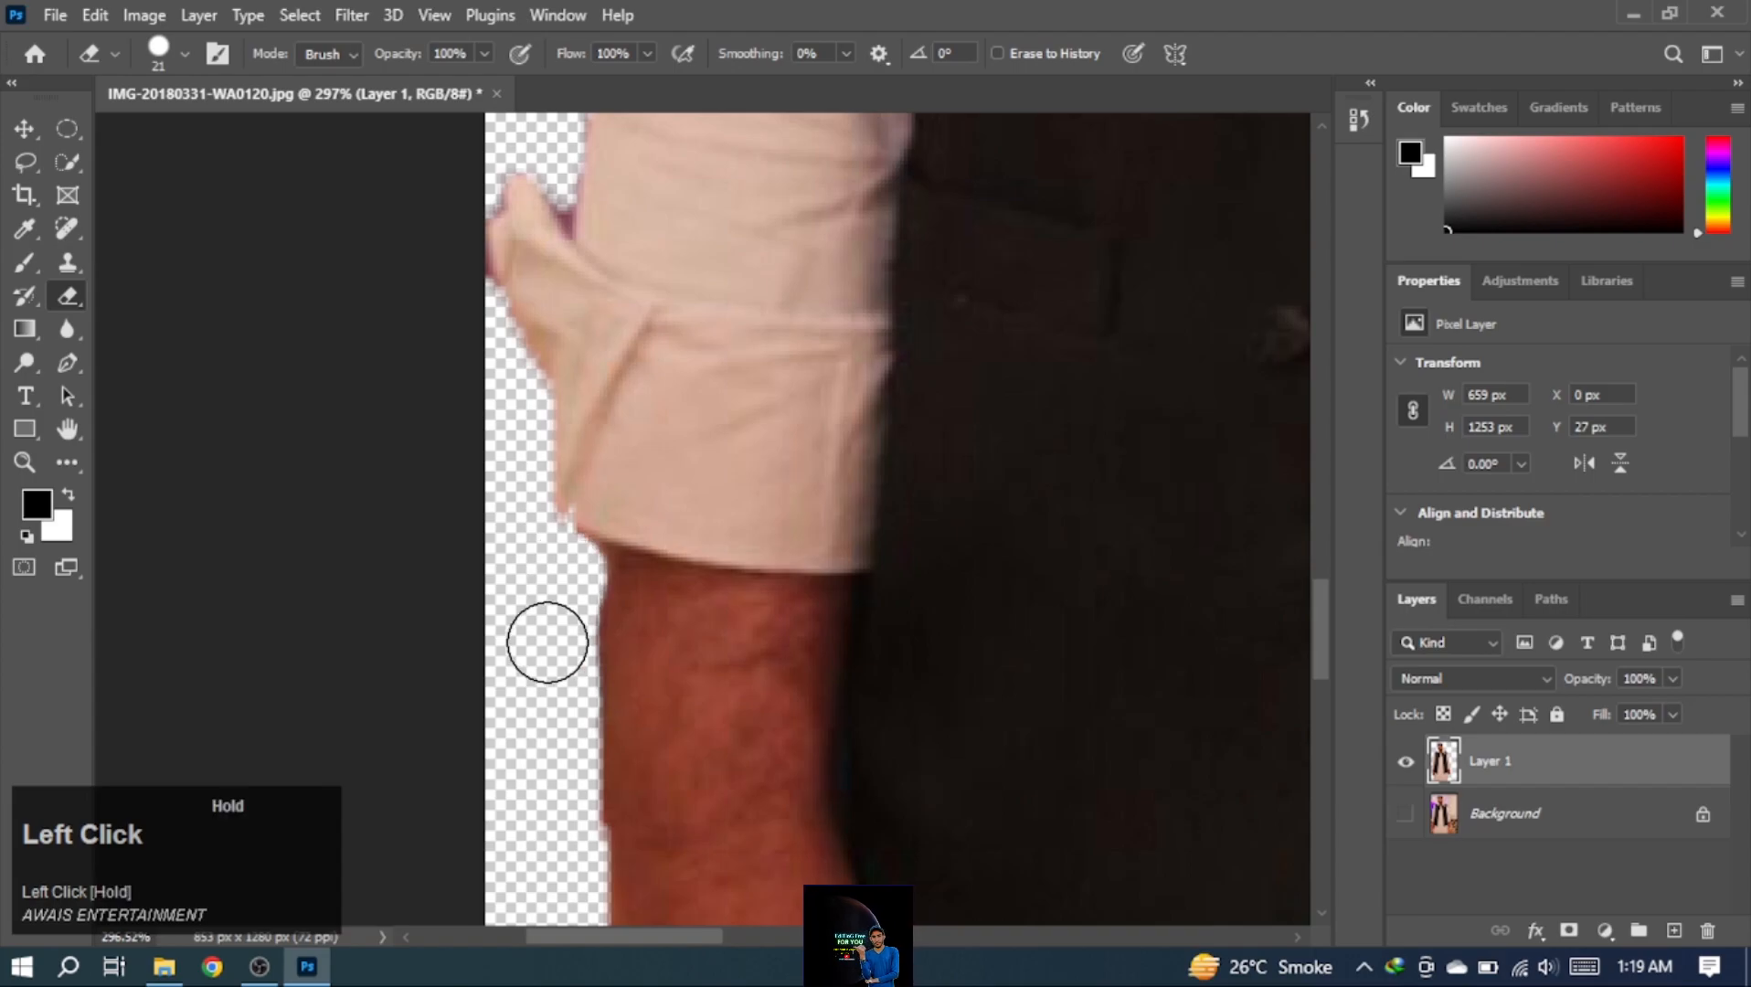
Erase leftover background spots and the purple fringe near the cuff and sleeve
{"action": "right_click", "coordinate": [547, 643], "text": "alt"}
{"action": "scroll", "coordinate": [585, 561], "scroll_direction": "up", "scroll_amount": 2}
{"action": "left_click_drag", "start_coordinate": [542, 518], "coordinate": [577, 504]}
{"action": "scroll", "coordinate": [590, 426], "scroll_direction": "up", "scroll_amount": 1}
{"action": "scroll", "coordinate": [591, 426], "scroll_direction": "down", "scroll_amount": 3}
{"action": "mouse_move", "coordinate": [457, 265]}
{"action": "left_mouse_down"}
{"action": "mouse_move", "coordinate": [497, 493]}
{"action": "mouse_move", "coordinate": [460, 556]}
{"action": "left_mouse_up"}
{"action": "scroll", "coordinate": [508, 601], "scroll_direction": "up", "scroll_amount": 3}
{"action": "left_click", "coordinate": [507, 602]}
{"action": "right_click", "coordinate": [609, 493], "text": "alt"}
{"action": "left_click", "coordinate": [611, 505]}
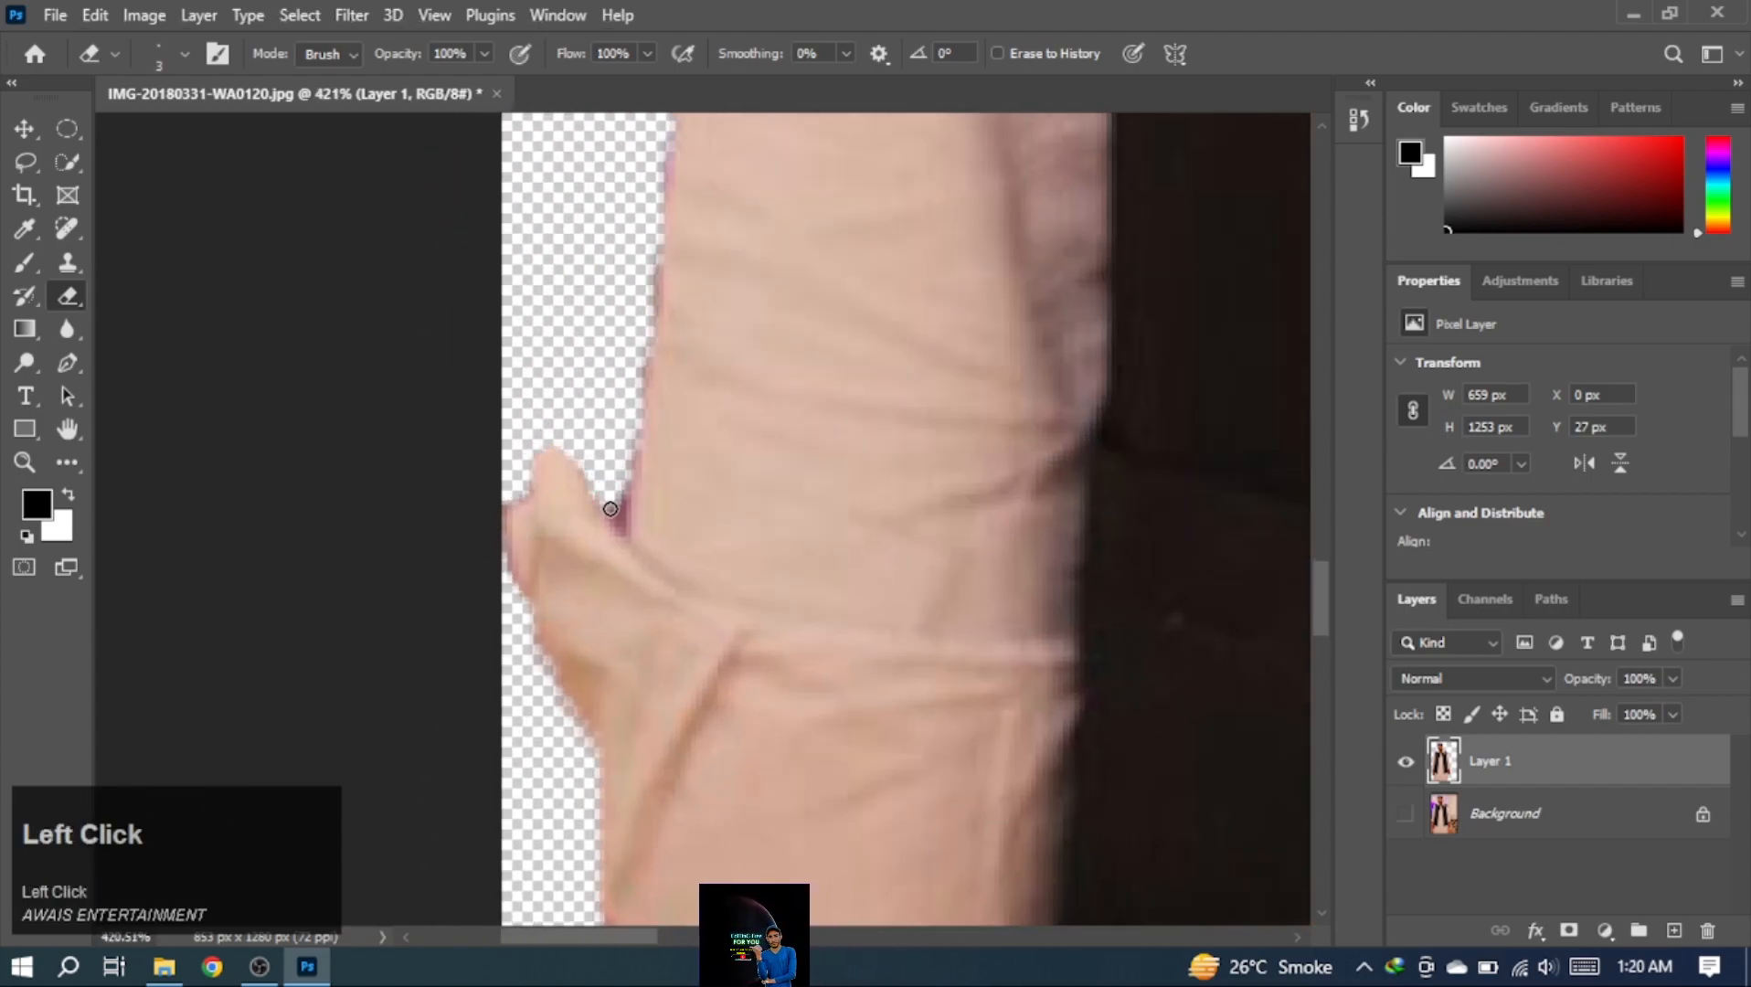
{"action": "scroll", "coordinate": [635, 338], "scroll_direction": "down", "scroll_amount": 2}
Clean along the sleeve edge with the eraser enlarged to 18 px
{"action": "right_click", "coordinate": [630, 331]}
{"action": "right_click", "coordinate": [630, 306], "text": "alt"}
{"action": "scroll", "coordinate": [629, 304], "scroll_direction": "up", "scroll_amount": 5}
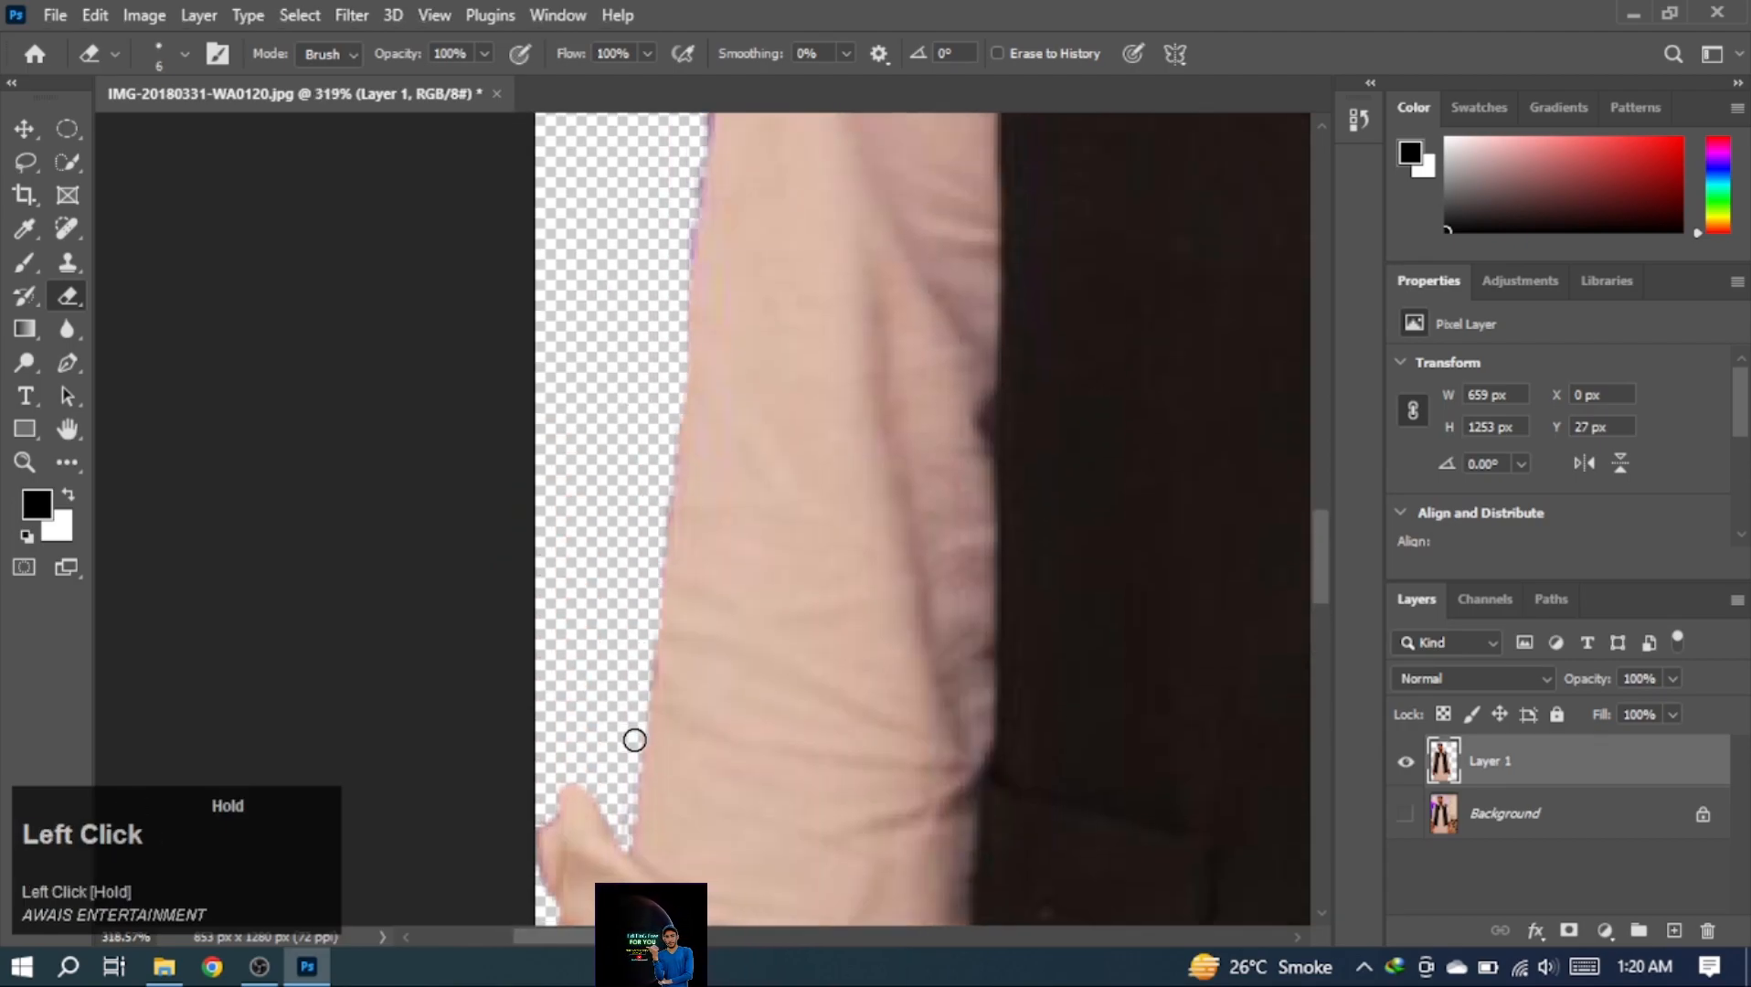
{"action": "scroll", "coordinate": [754, 309], "scroll_direction": "down", "scroll_amount": 2}
{"action": "right_click", "coordinate": [696, 273], "text": "alt"}
{"action": "scroll", "coordinate": [678, 255], "scroll_direction": "up", "scroll_amount": 2}
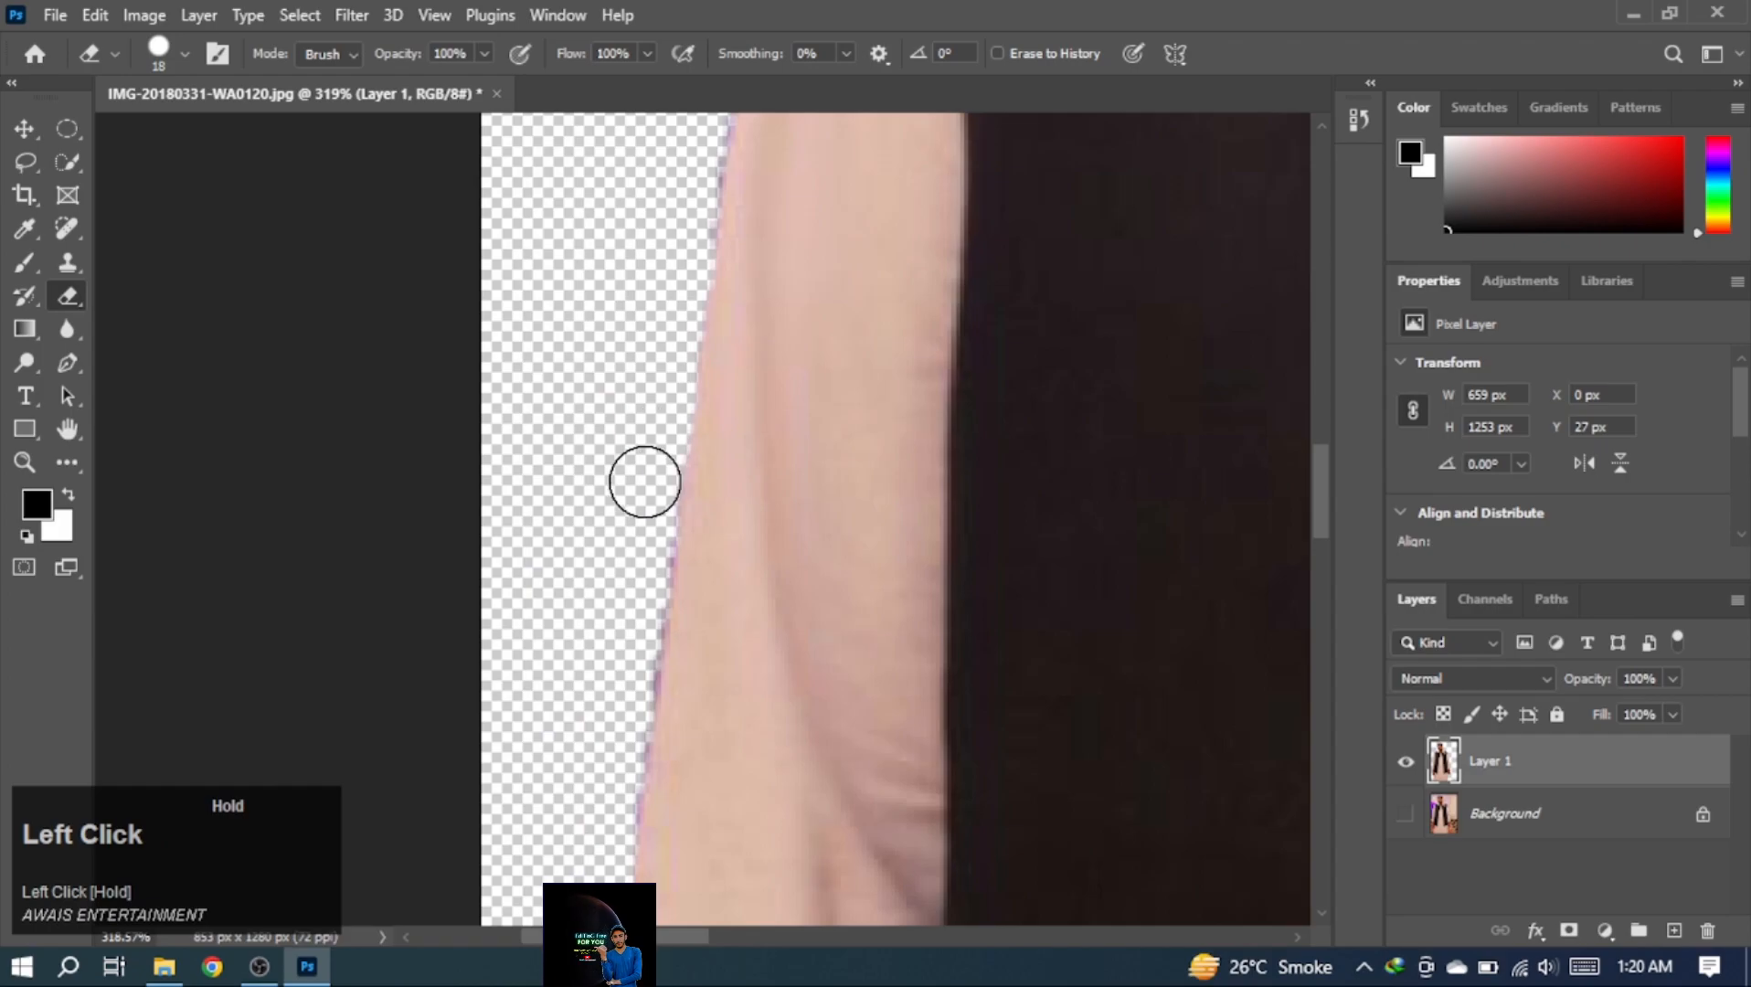
{"action": "key", "text": "space"}
{"action": "left_click_drag", "start_coordinate": [645, 475], "coordinate": [675, 280]}
{"action": "left_click_drag", "start_coordinate": [654, 453], "coordinate": [624, 629]}
{"action": "key", "text": "space"}
{"action": "left_click_drag", "start_coordinate": [886, 260], "coordinate": [770, 523]}
{"action": "scroll", "coordinate": [653, 351], "scroll_direction": "down", "scroll_amount": 3}
{"action": "scroll", "coordinate": [684, 301], "scroll_direction": "up", "scroll_amount": 5}
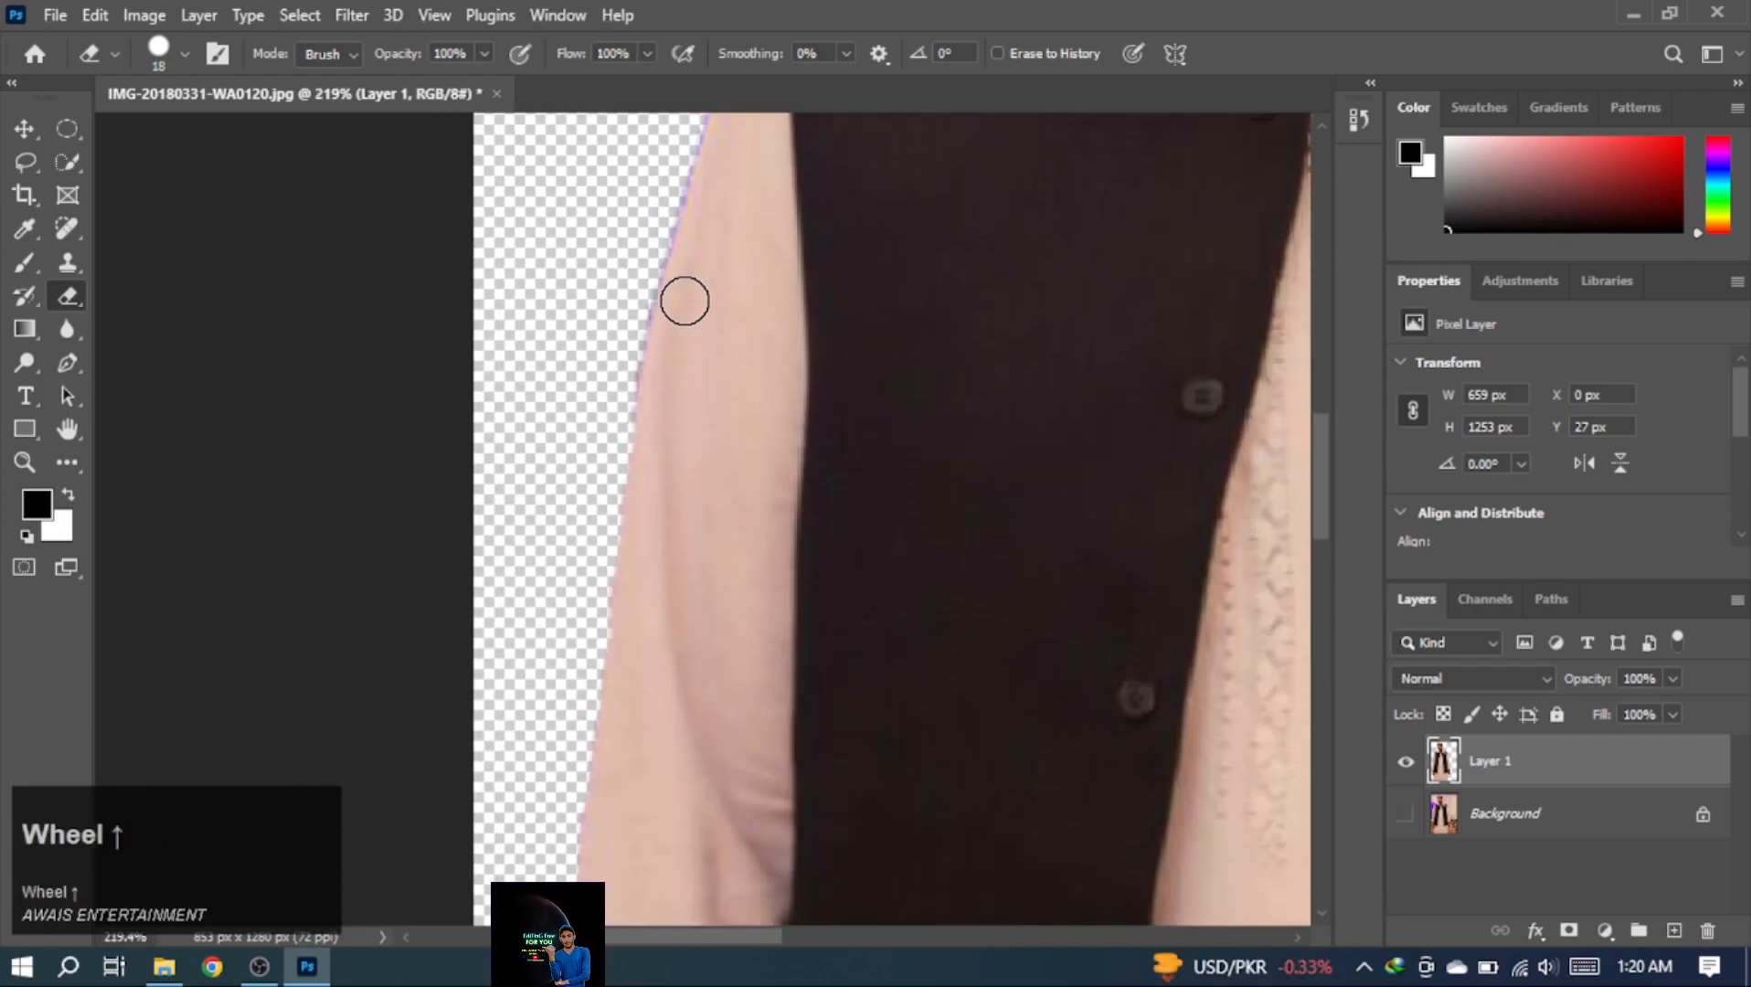
{"action": "scroll", "coordinate": [751, 262], "scroll_direction": "up", "scroll_amount": 3}
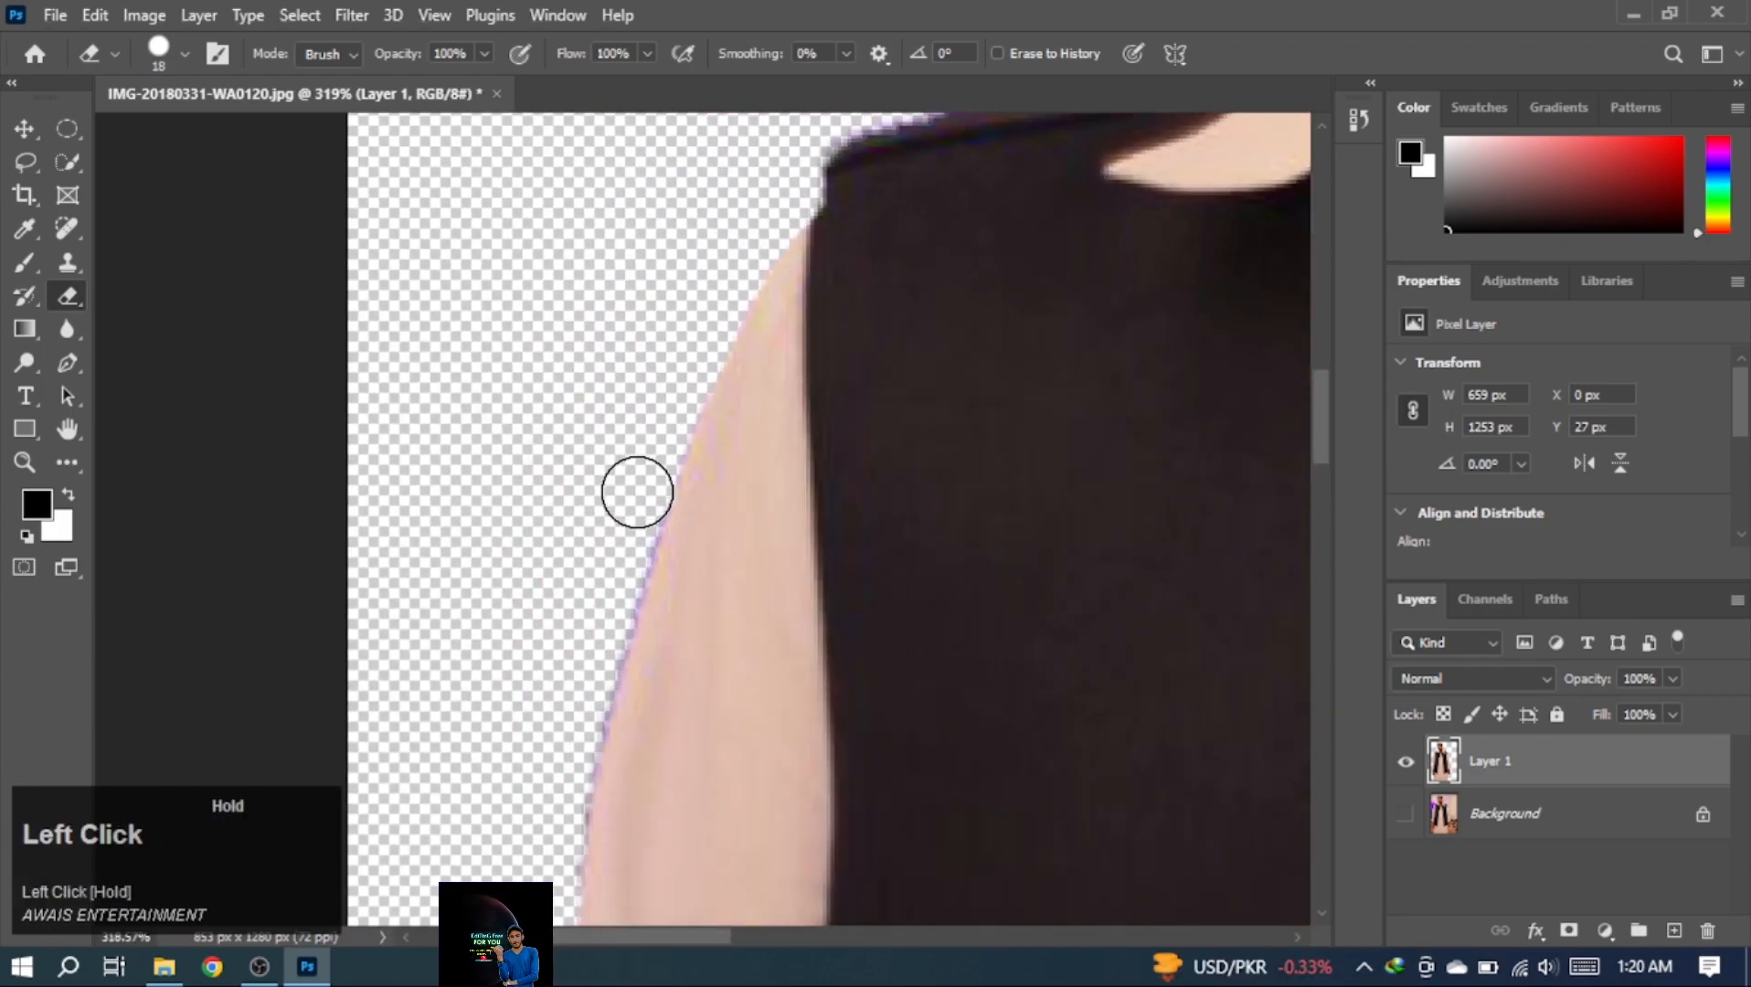
{"action": "scroll", "coordinate": [815, 283], "scroll_direction": "up", "scroll_amount": 3}
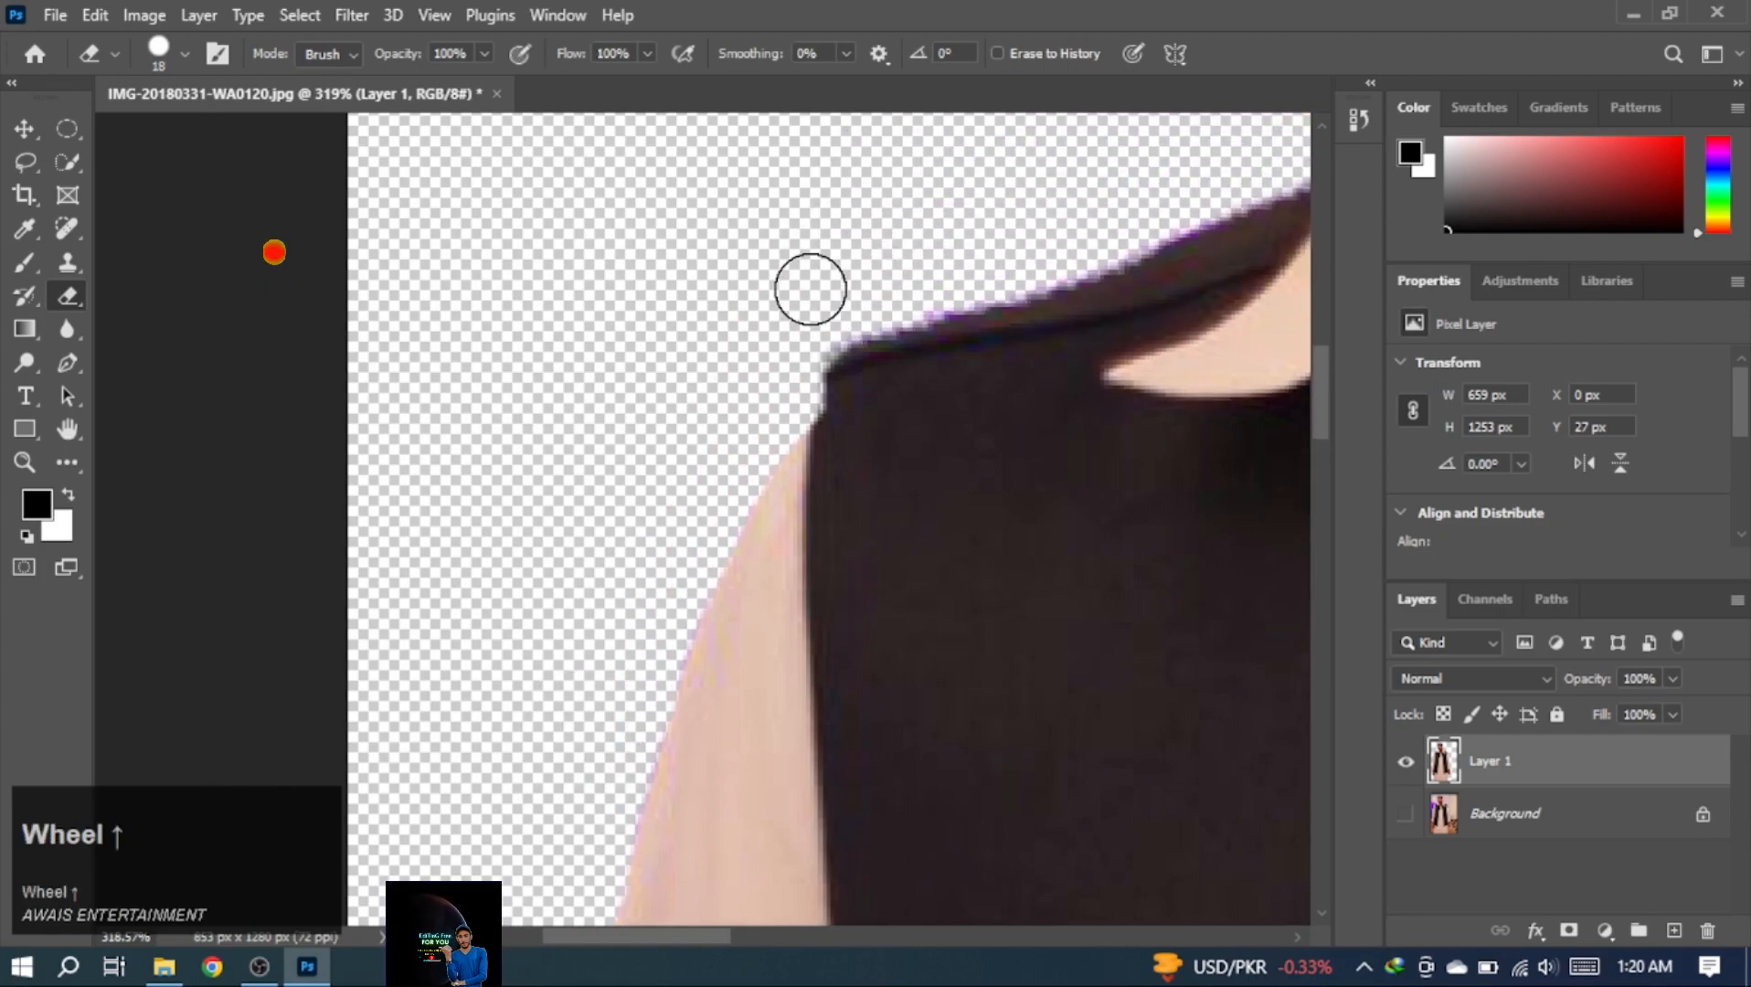
Check the collar and torso, then paint a Quick Selection over the man's whole figure
{"action": "key", "text": "space"}
{"action": "left_click_drag", "start_coordinate": [956, 288], "coordinate": [711, 328]}
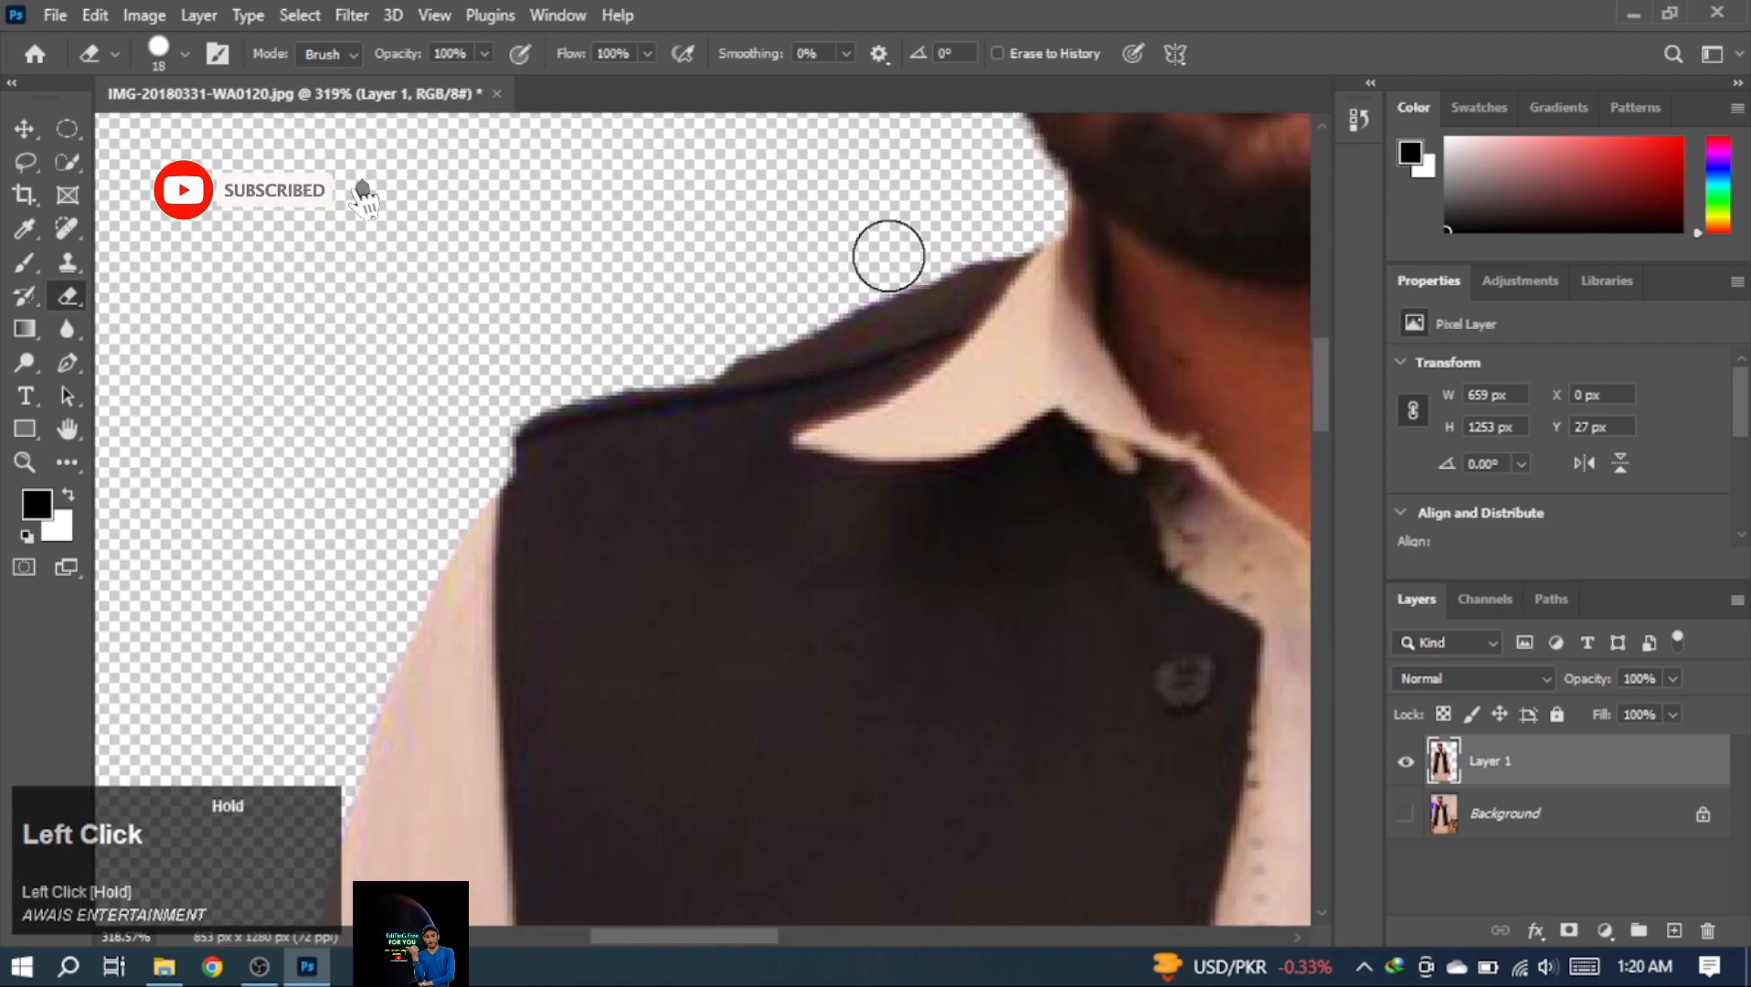
{"action": "scroll", "coordinate": [914, 594], "scroll_direction": "down", "scroll_amount": 8}
{"action": "key", "text": "space"}
{"action": "scroll", "coordinate": [1011, 512], "scroll_direction": "up", "scroll_amount": 1}
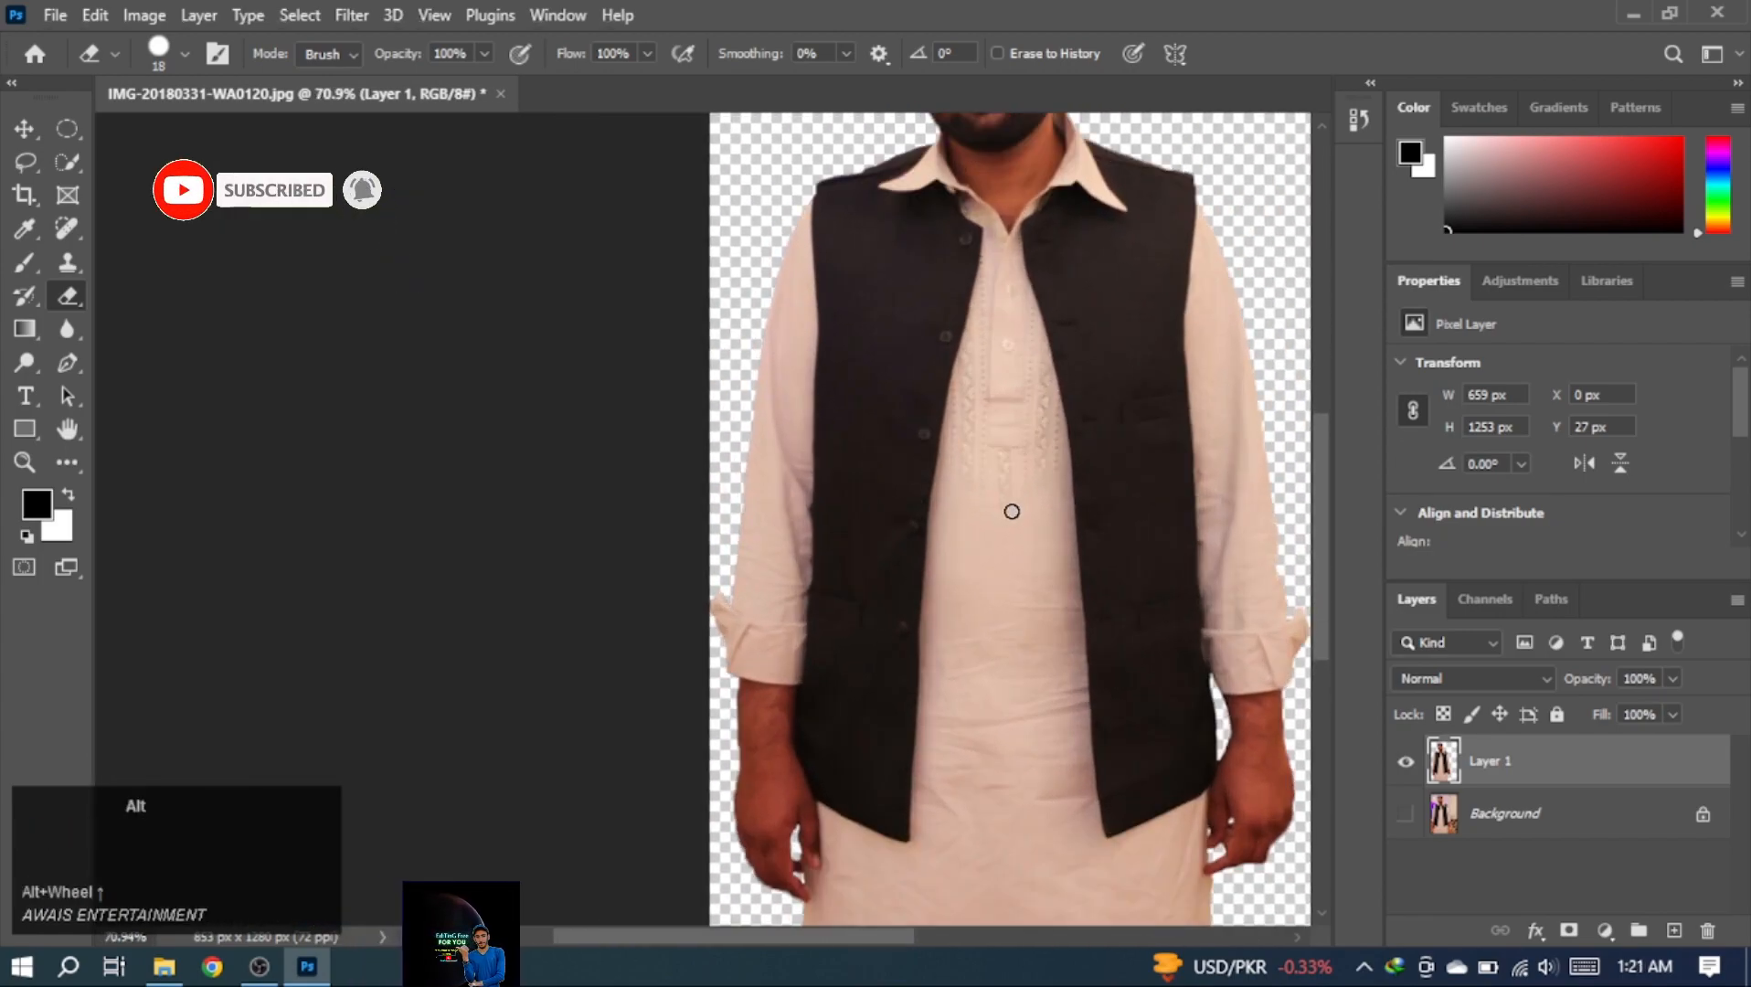
{"action": "scroll", "coordinate": [1011, 512], "scroll_direction": "up", "scroll_amount": 2}
{"action": "right_click", "coordinate": [832, 487]}
{"action": "left_click", "coordinate": [79, 161]}
{"action": "mouse_move", "coordinate": [821, 312]}
{"action": "left_mouse_down"}
{"action": "mouse_move", "coordinate": [817, 402]}
{"action": "mouse_move", "coordinate": [876, 443]}
{"action": "mouse_move", "coordinate": [923, 652]}
{"action": "mouse_move", "coordinate": [915, 726]}
{"action": "mouse_move", "coordinate": [729, 683]}
{"action": "mouse_move", "coordinate": [767, 427]}
{"action": "mouse_move", "coordinate": [794, 451]}
{"action": "left_mouse_up"}
Copy the selected man onto a new layer, Layer 2, with Layer Via Copy
{"action": "right_click", "coordinate": [793, 451]}
{"action": "left_click", "coordinate": [845, 613]}
{"action": "right_click", "coordinate": [845, 533]}
Open adam-borkowski-KV9xb76jmZI-unsplash.jpg from the Downloads folder in Photoshop
{"action": "left_click", "coordinate": [164, 966]}
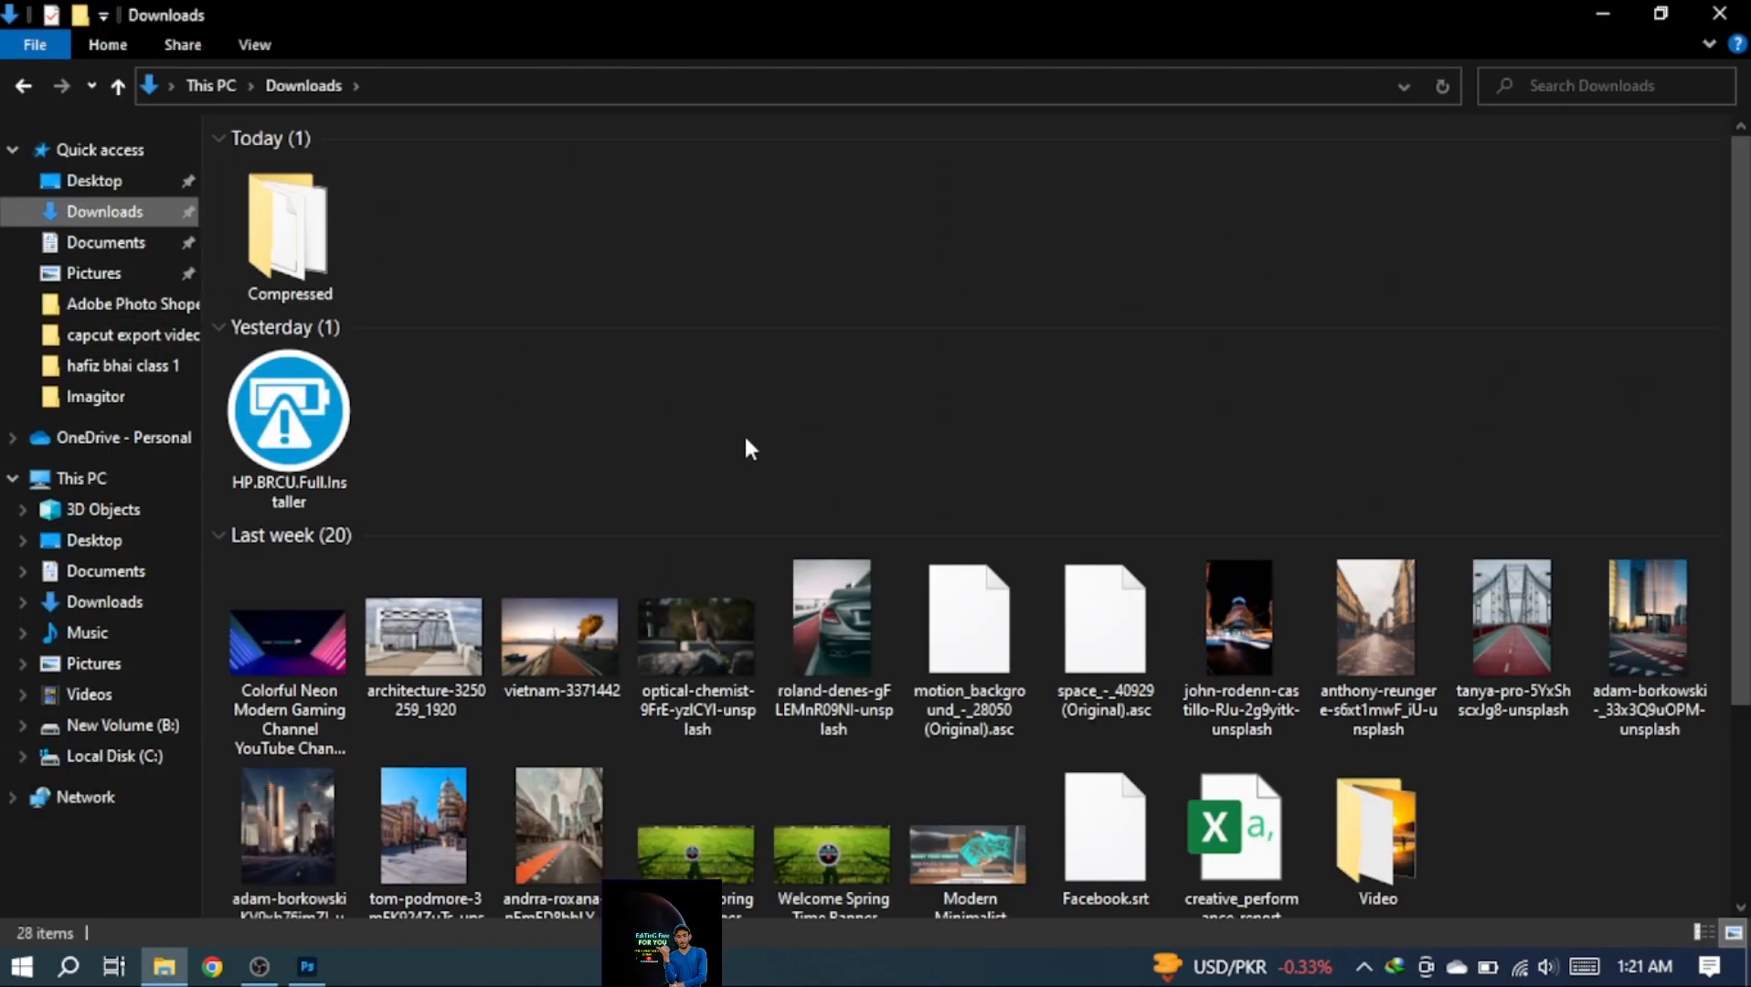
{"action": "scroll", "coordinate": [575, 475], "scroll_direction": "down", "scroll_amount": 2}
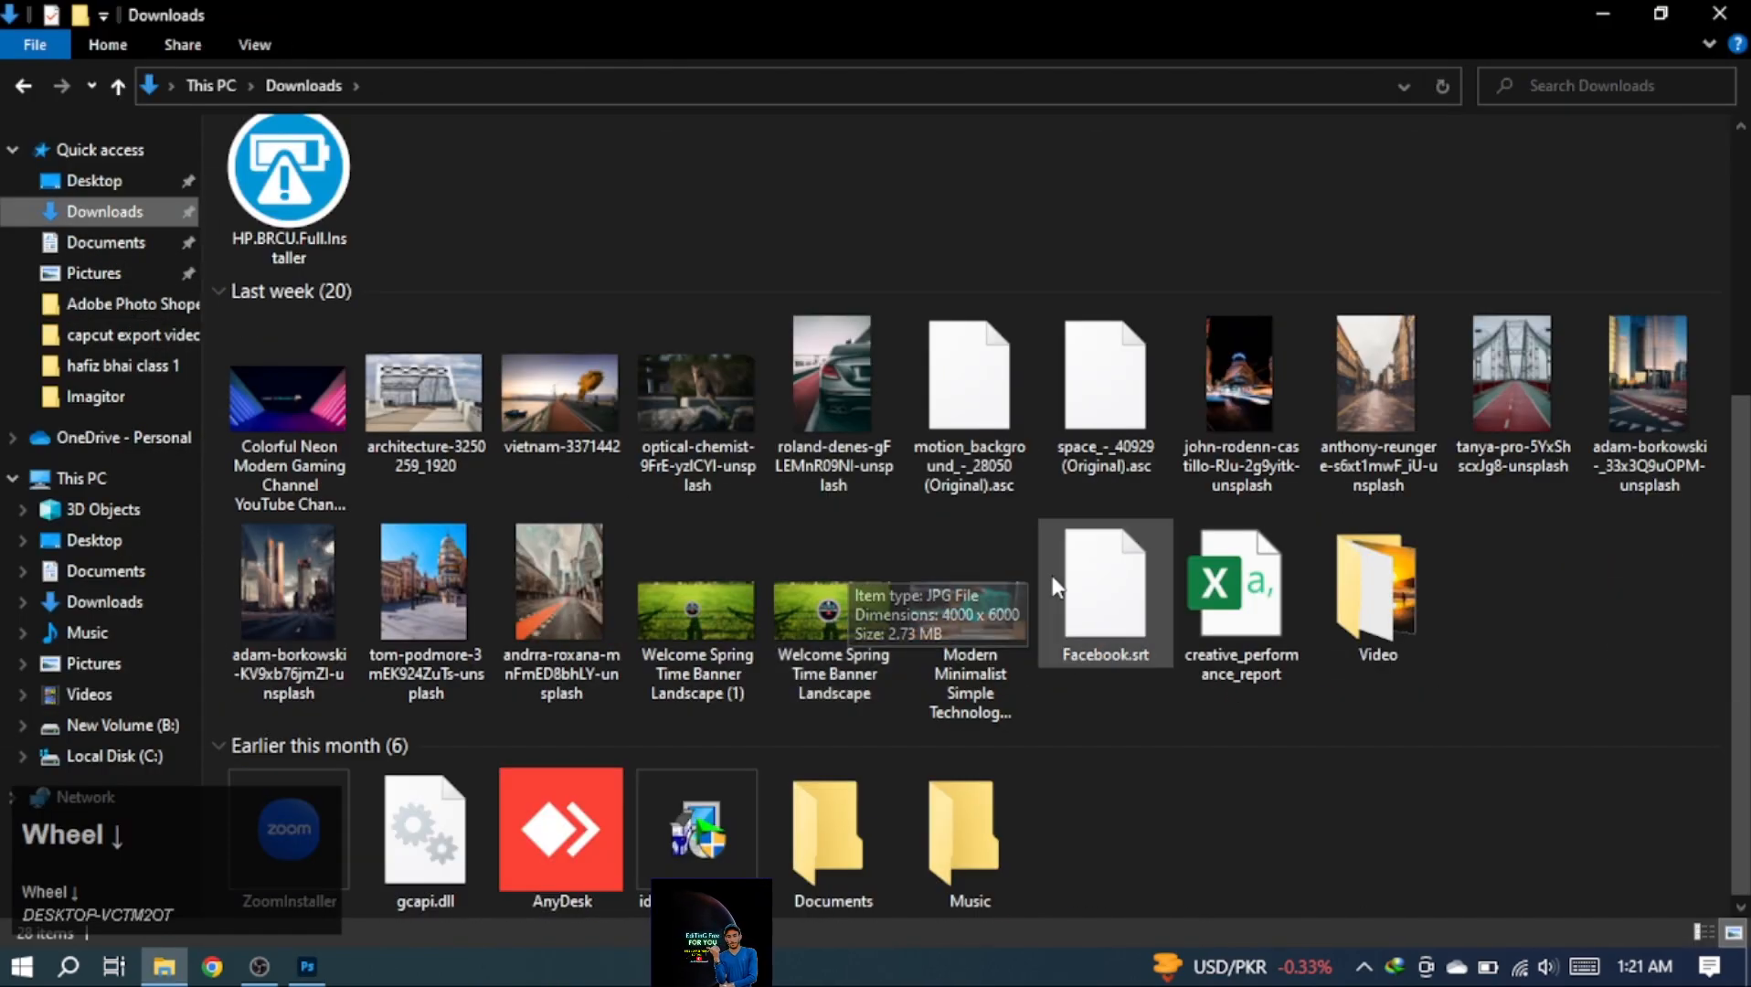
{"action": "left_click_drag", "start_coordinate": [333, 562], "coordinate": [606, 63]}
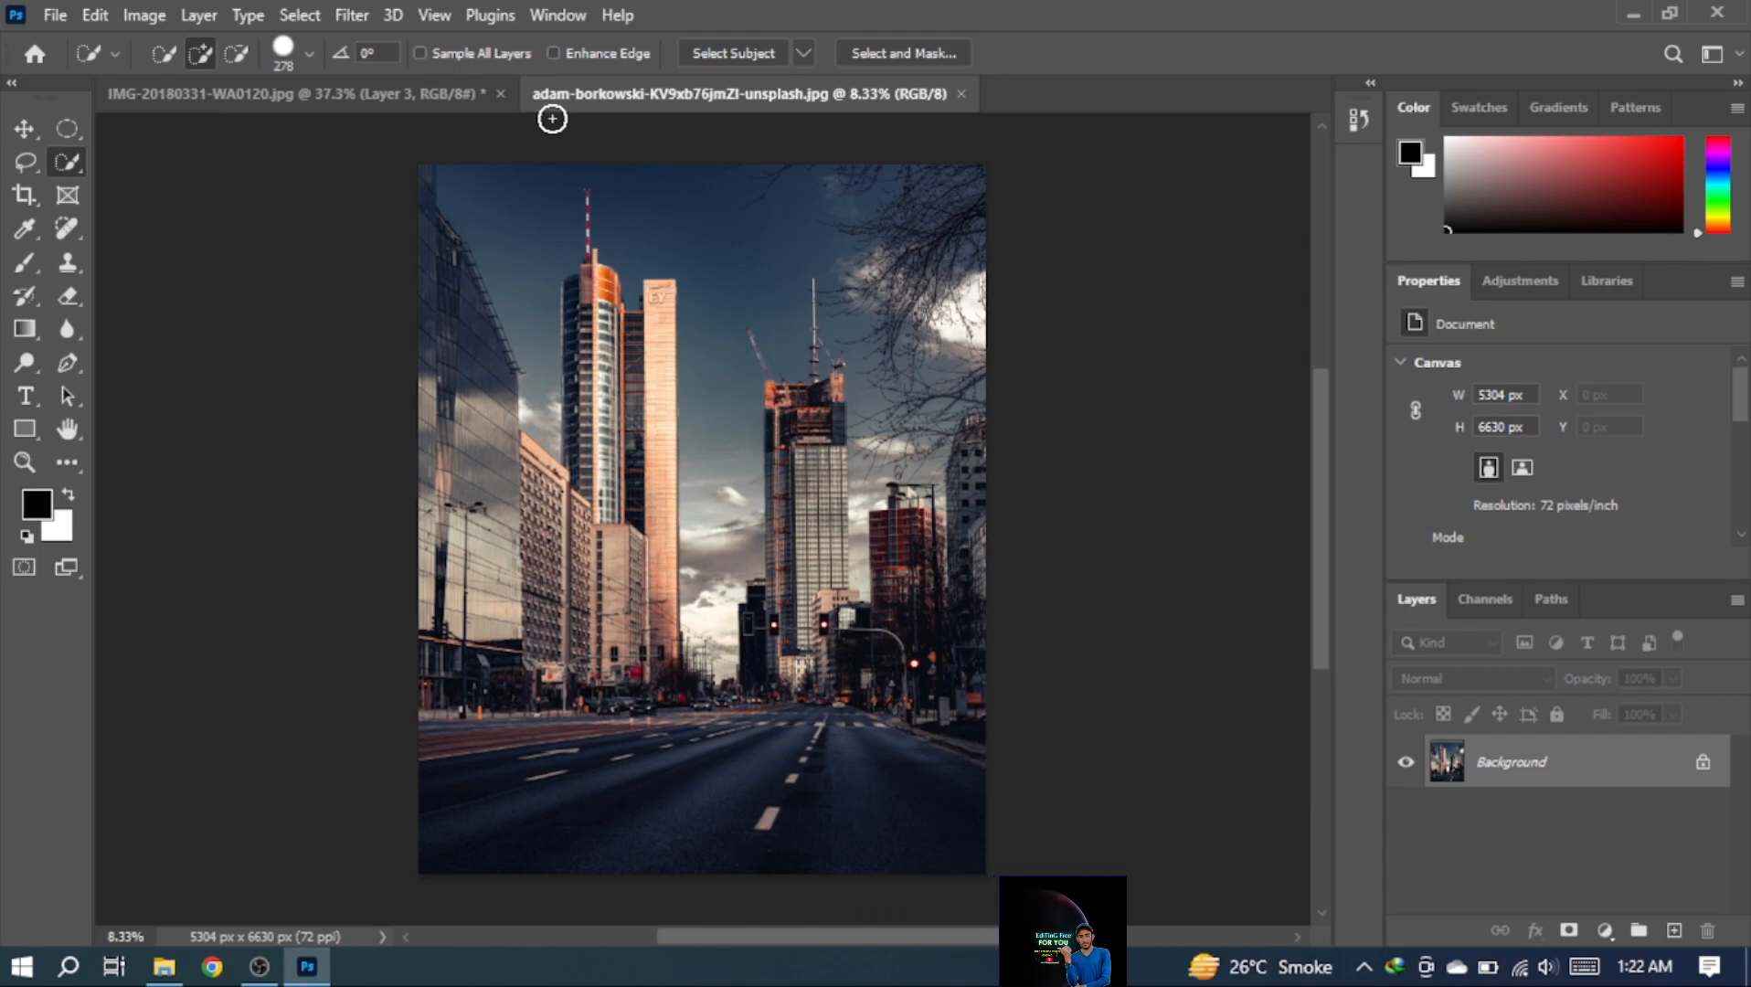
Bring the cut-out man into the city photo and scale him to 2478 × 4711 px at the bottom
{"action": "left_click", "coordinate": [429, 95]}
{"action": "left_click_drag", "start_coordinate": [1492, 753], "coordinate": [717, 571]}
{"action": "key", "text": "ctrl+t"}
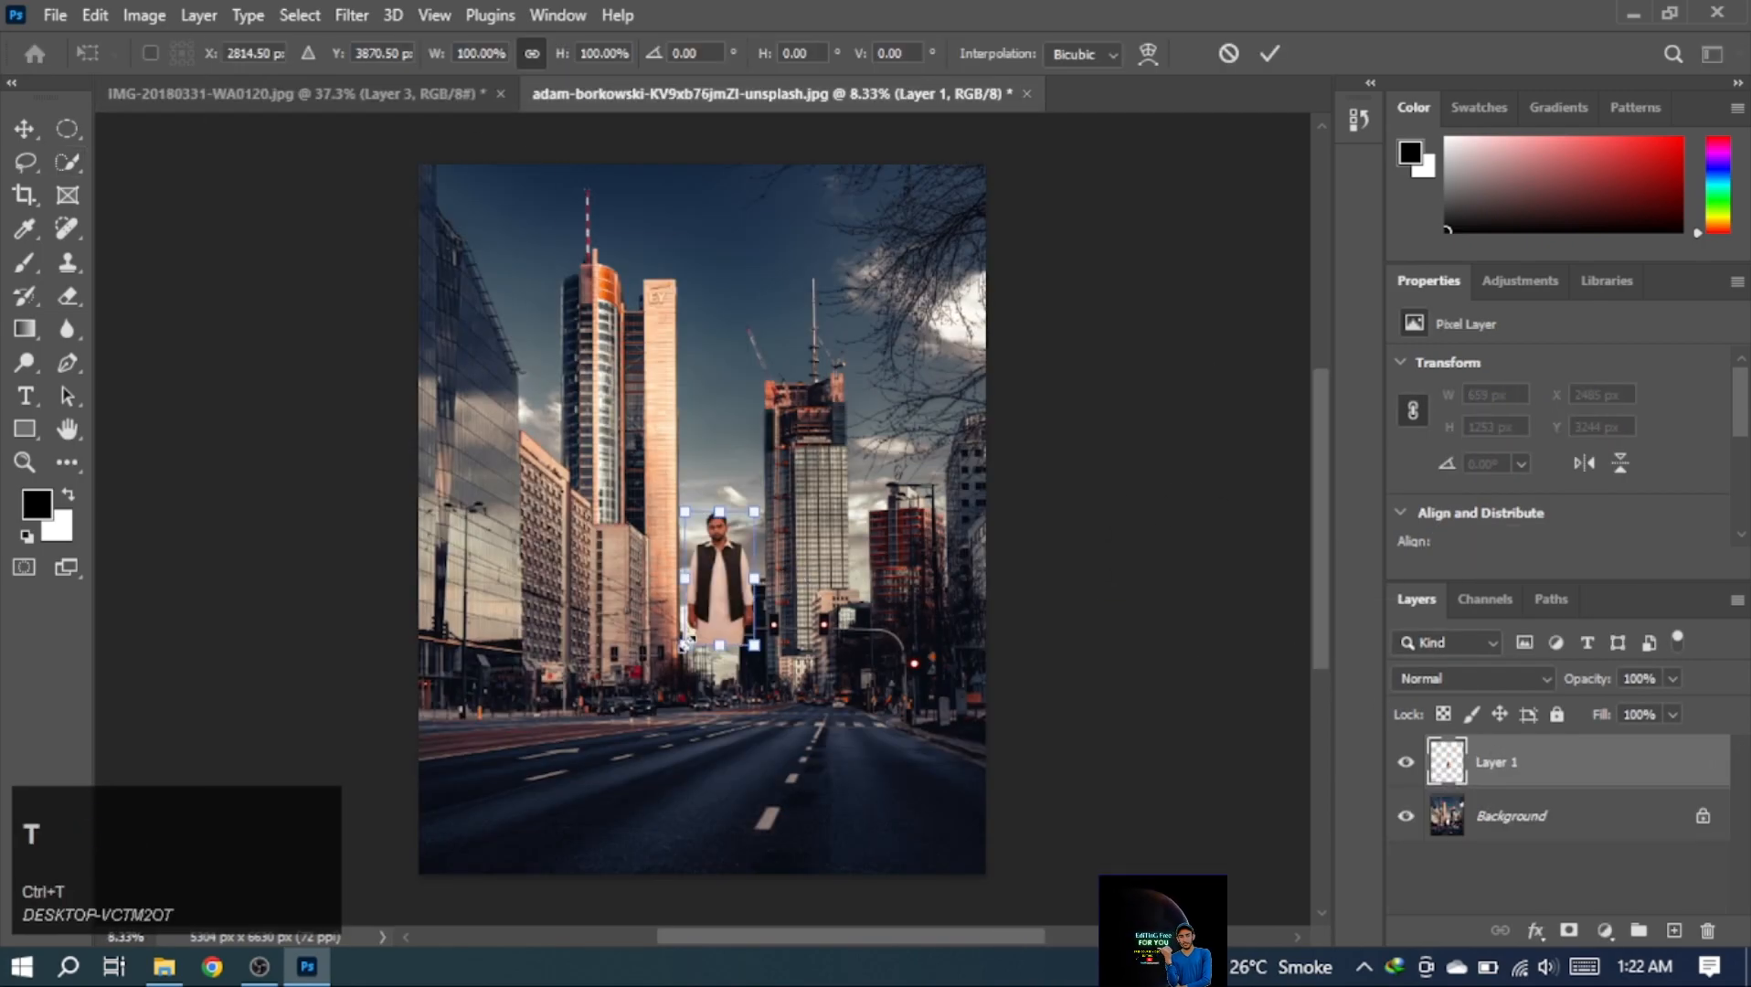
{"action": "left_click_drag", "start_coordinate": [753, 512], "coordinate": [761, 652]}
{"action": "left_click_drag", "start_coordinate": [663, 489], "coordinate": [596, 362]}
{"action": "left_click_drag", "start_coordinate": [756, 426], "coordinate": [773, 510]}
{"action": "left_click_drag", "start_coordinate": [838, 445], "coordinate": [861, 403]}
{"action": "left_click_drag", "start_coordinate": [614, 403], "coordinate": [596, 370]}
{"action": "left_click_drag", "start_coordinate": [688, 500], "coordinate": [662, 501]}
{"action": "key", "text": "Return"}
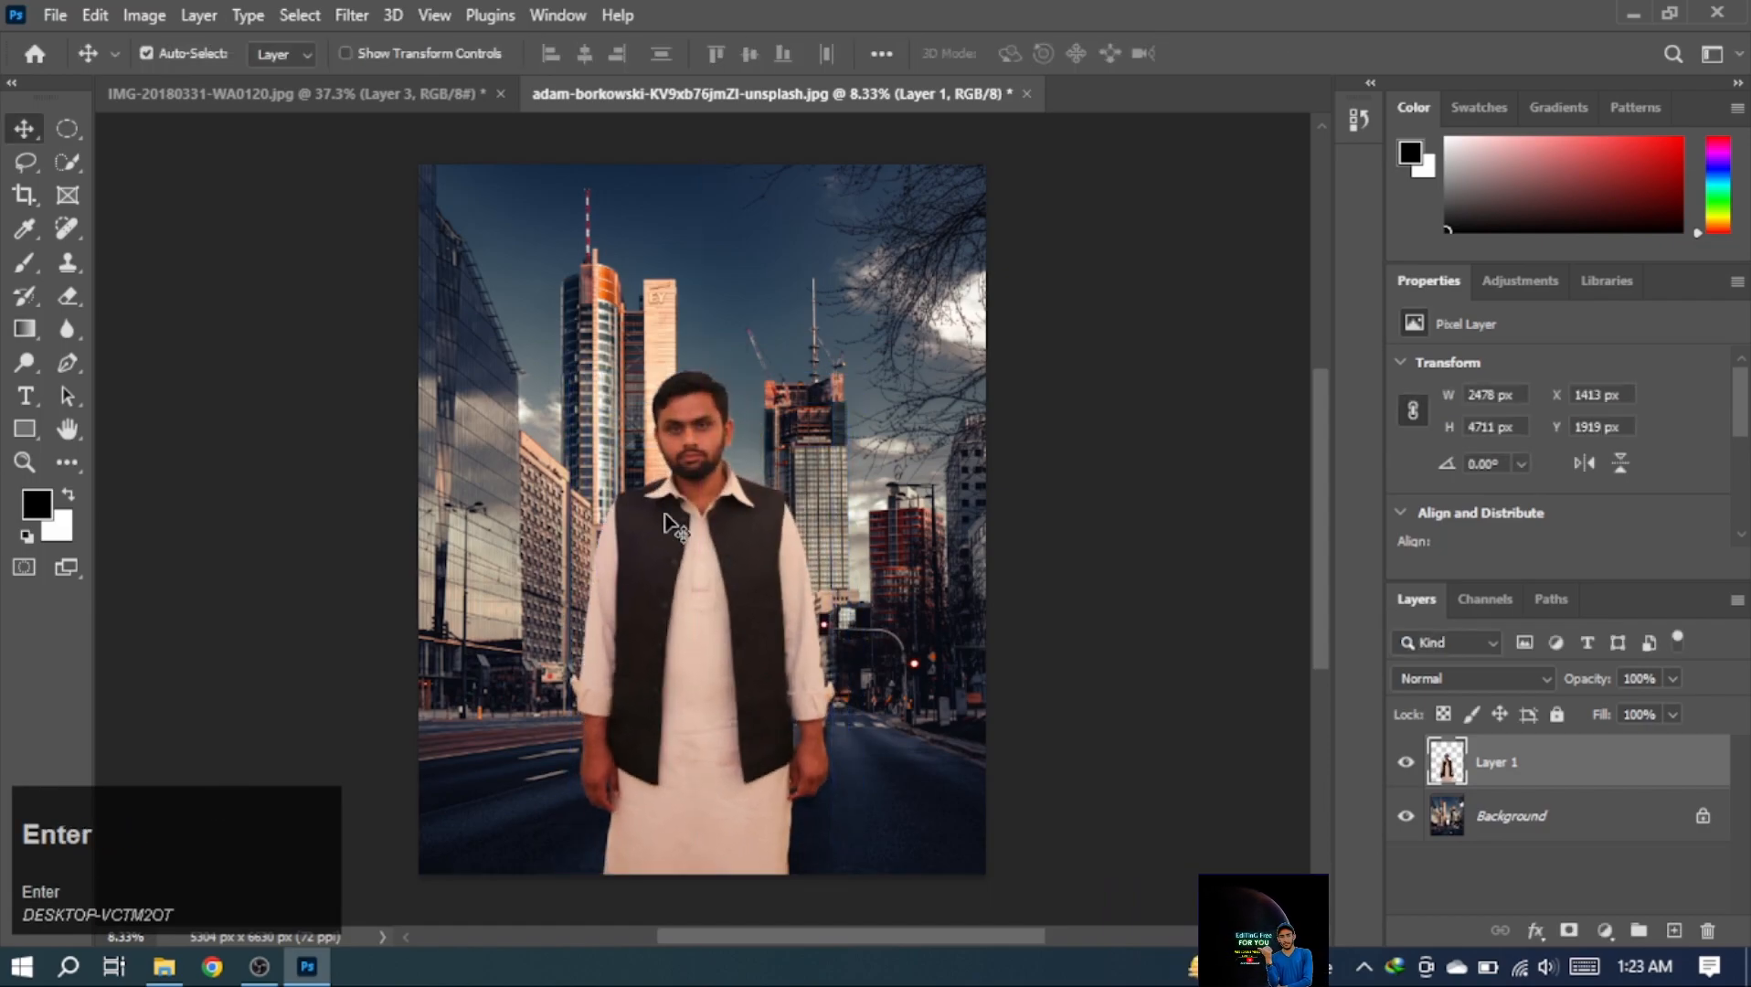
{"action": "scroll", "coordinate": [722, 546], "scroll_direction": "down", "scroll_amount": 3}
{"action": "scroll", "coordinate": [721, 546], "scroll_direction": "down", "scroll_amount": 2}
{"action": "scroll", "coordinate": [804, 613], "scroll_direction": "up", "scroll_amount": 4}
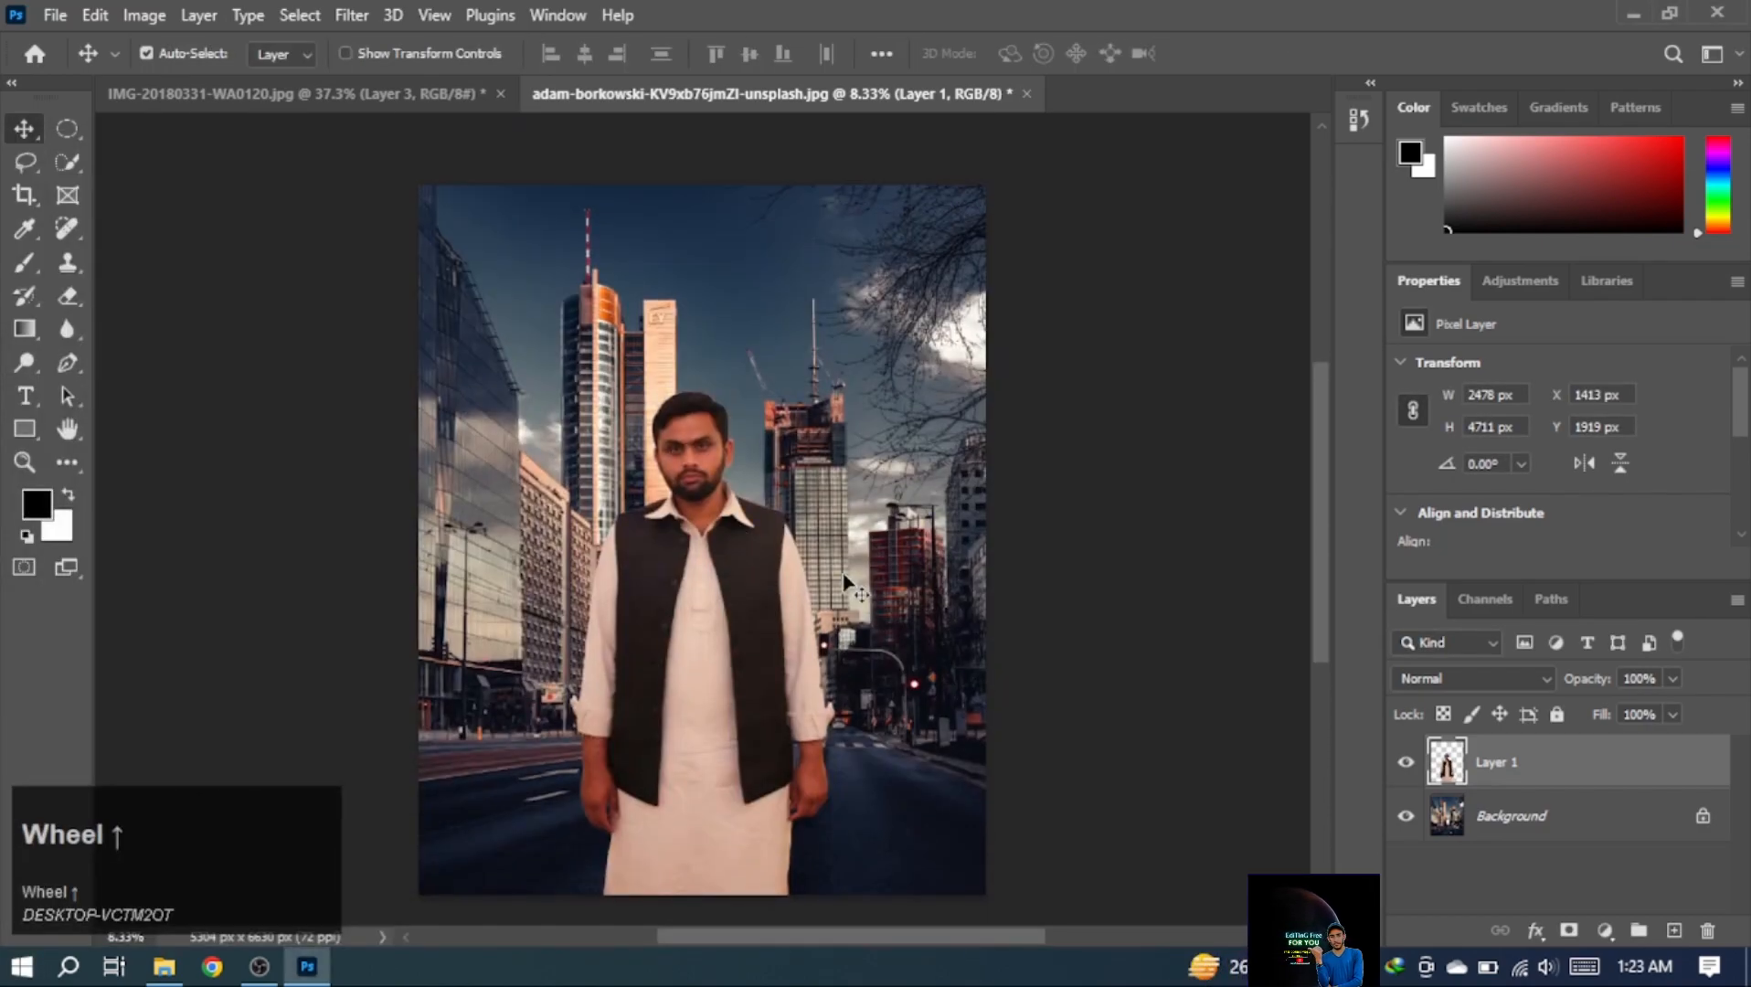
Switch to the Dodge tool with a very large brush and Range set to Highlights
{"action": "left_click", "coordinate": [70, 164]}
{"action": "left_click", "coordinate": [22, 369]}
{"action": "left_click_drag", "start_coordinate": [662, 433], "coordinate": [734, 467]}
{"action": "left_click", "coordinate": [361, 54]}
{"action": "left_click", "coordinate": [352, 75]}
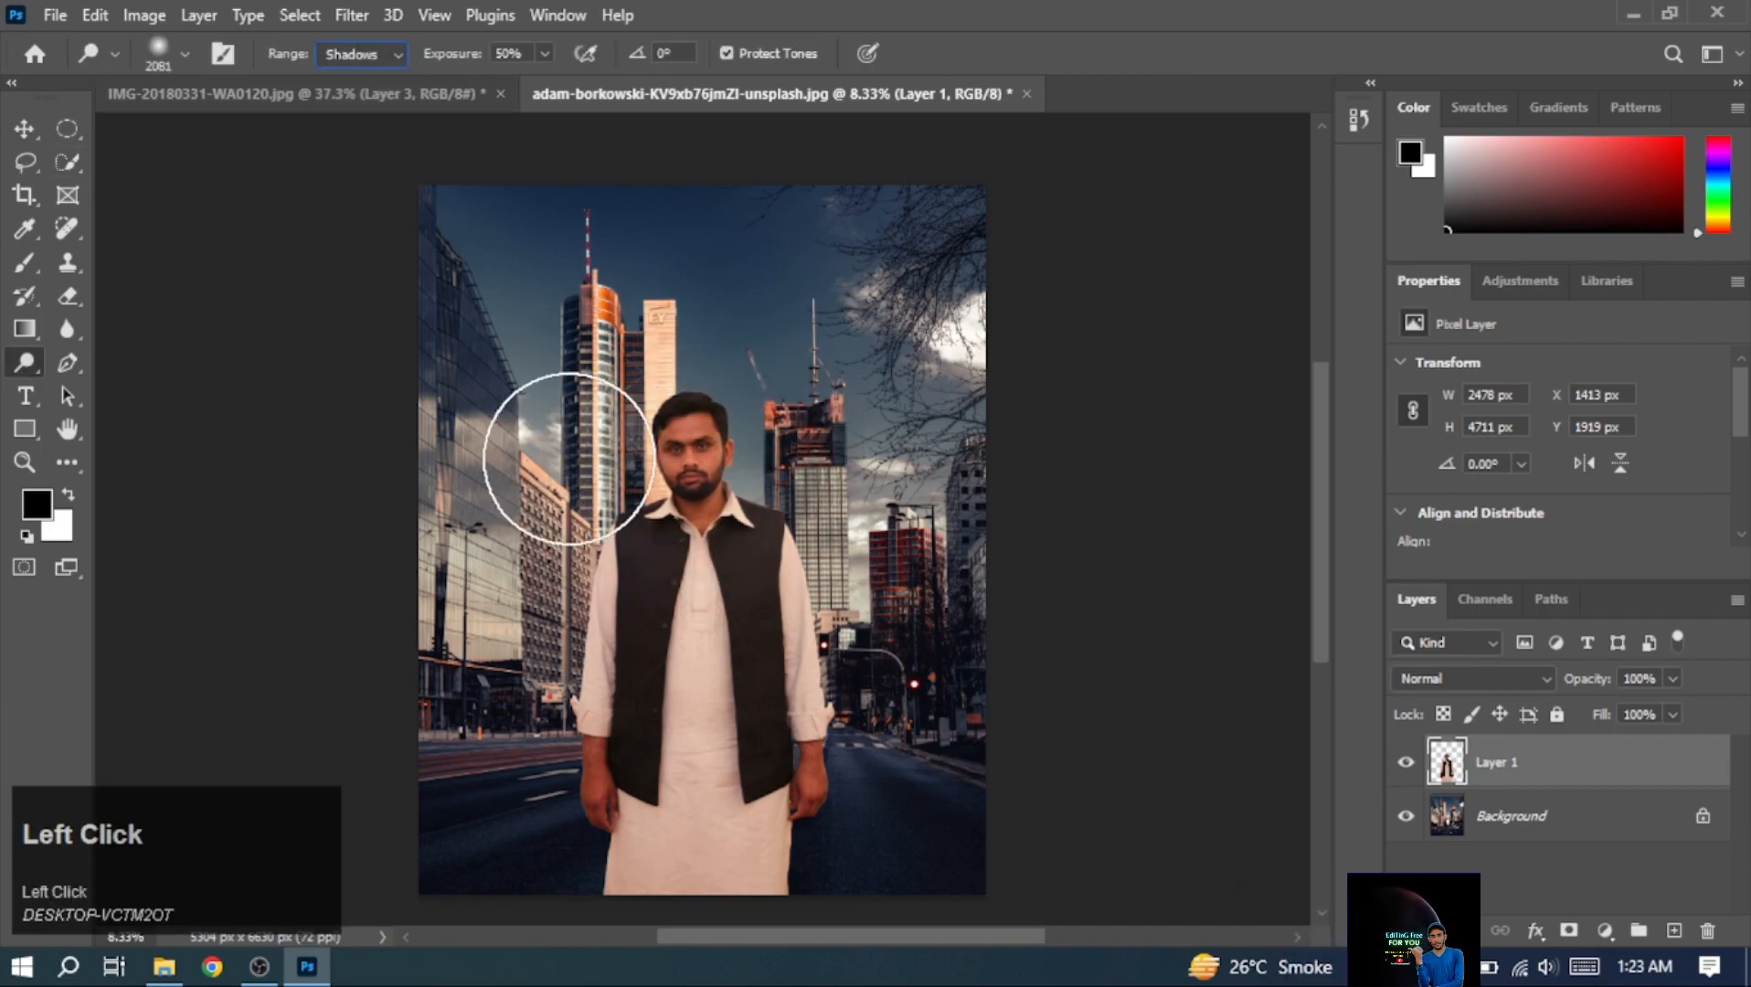
{"action": "left_click", "coordinate": [361, 54]}
{"action": "left_click", "coordinate": [352, 115]}
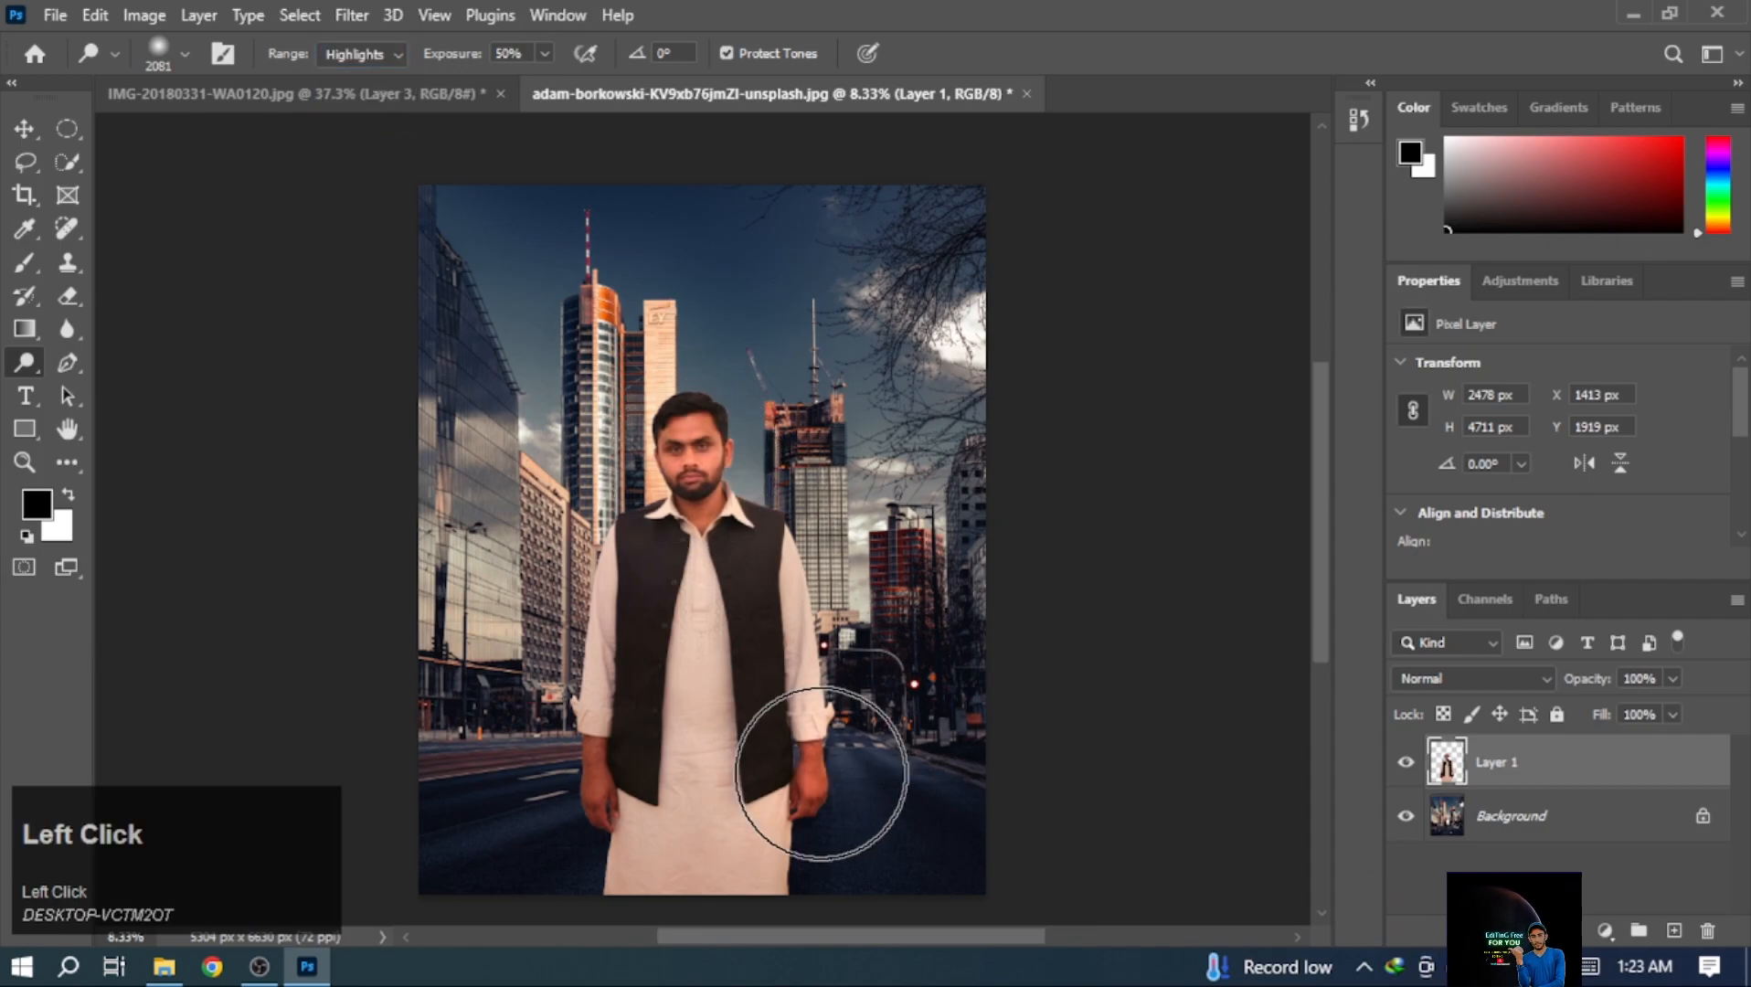
Dodge the man's clothing and hands, undo the face stroke, and select the Background layer
{"action": "left_click_drag", "start_coordinate": [610, 709], "coordinate": [876, 704]}
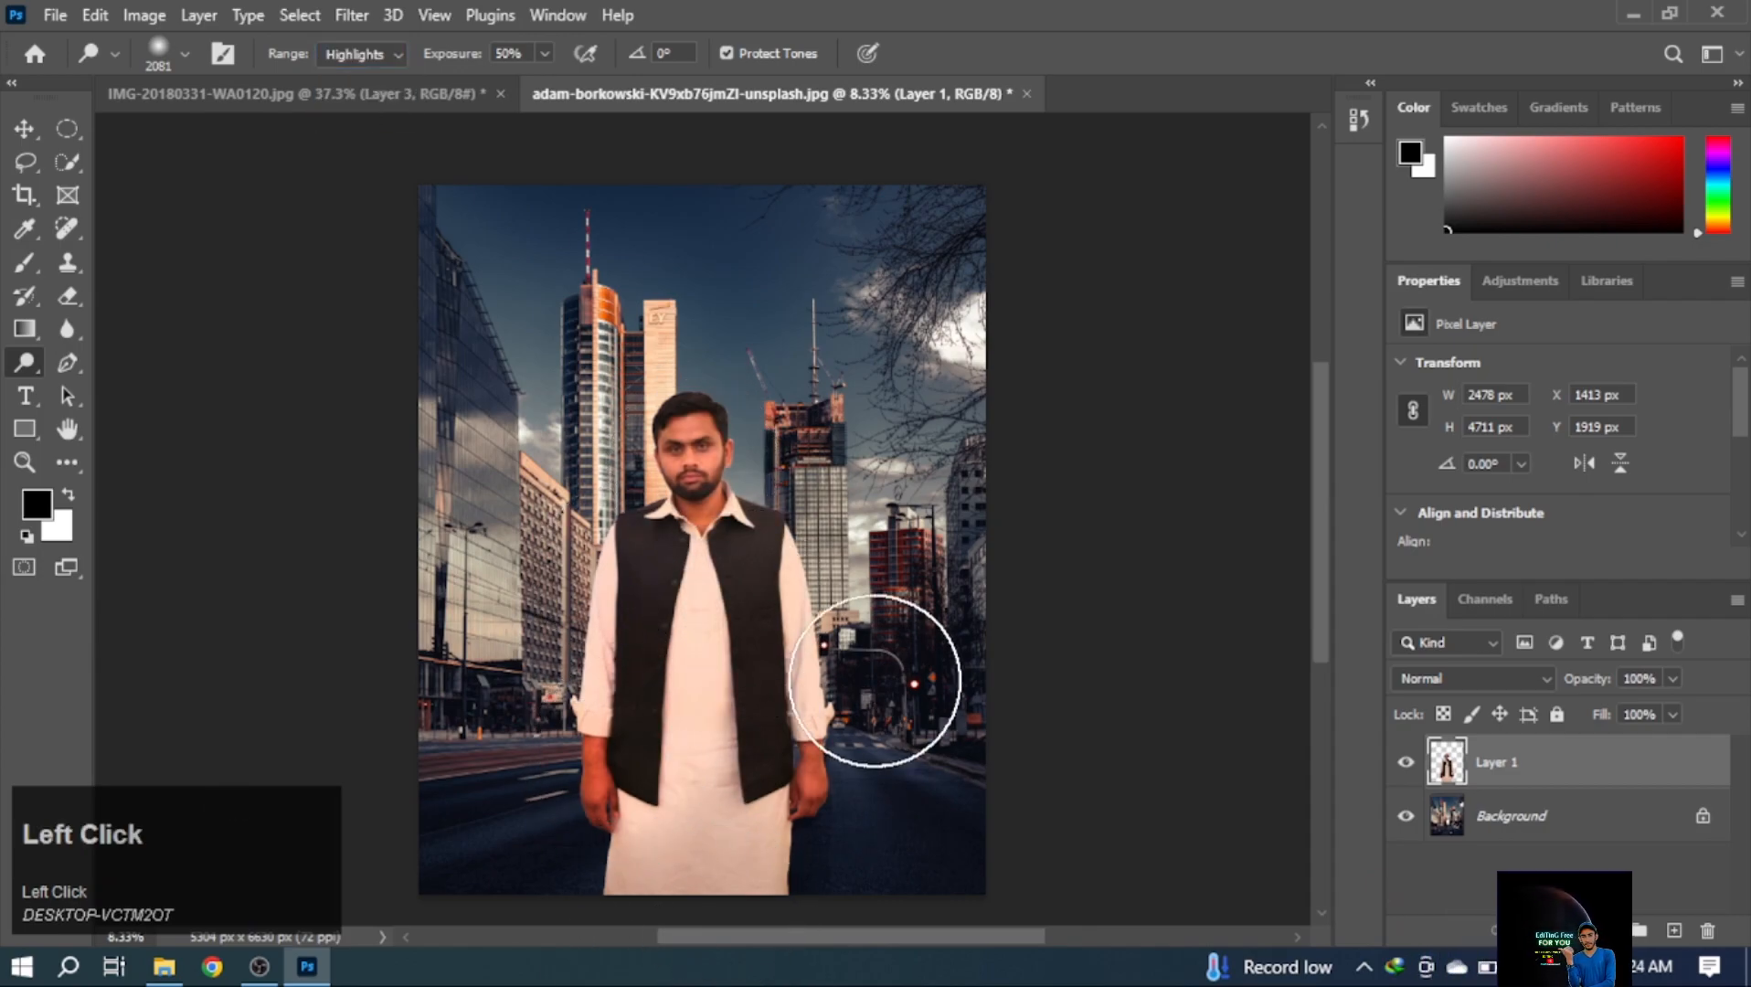
{"action": "scroll", "coordinate": [739, 590], "scroll_direction": "down", "scroll_amount": 1}
{"action": "left_click", "coordinate": [645, 476]}
{"action": "key", "text": "ctrl+z"}
{"action": "left_click", "coordinate": [1508, 816]}
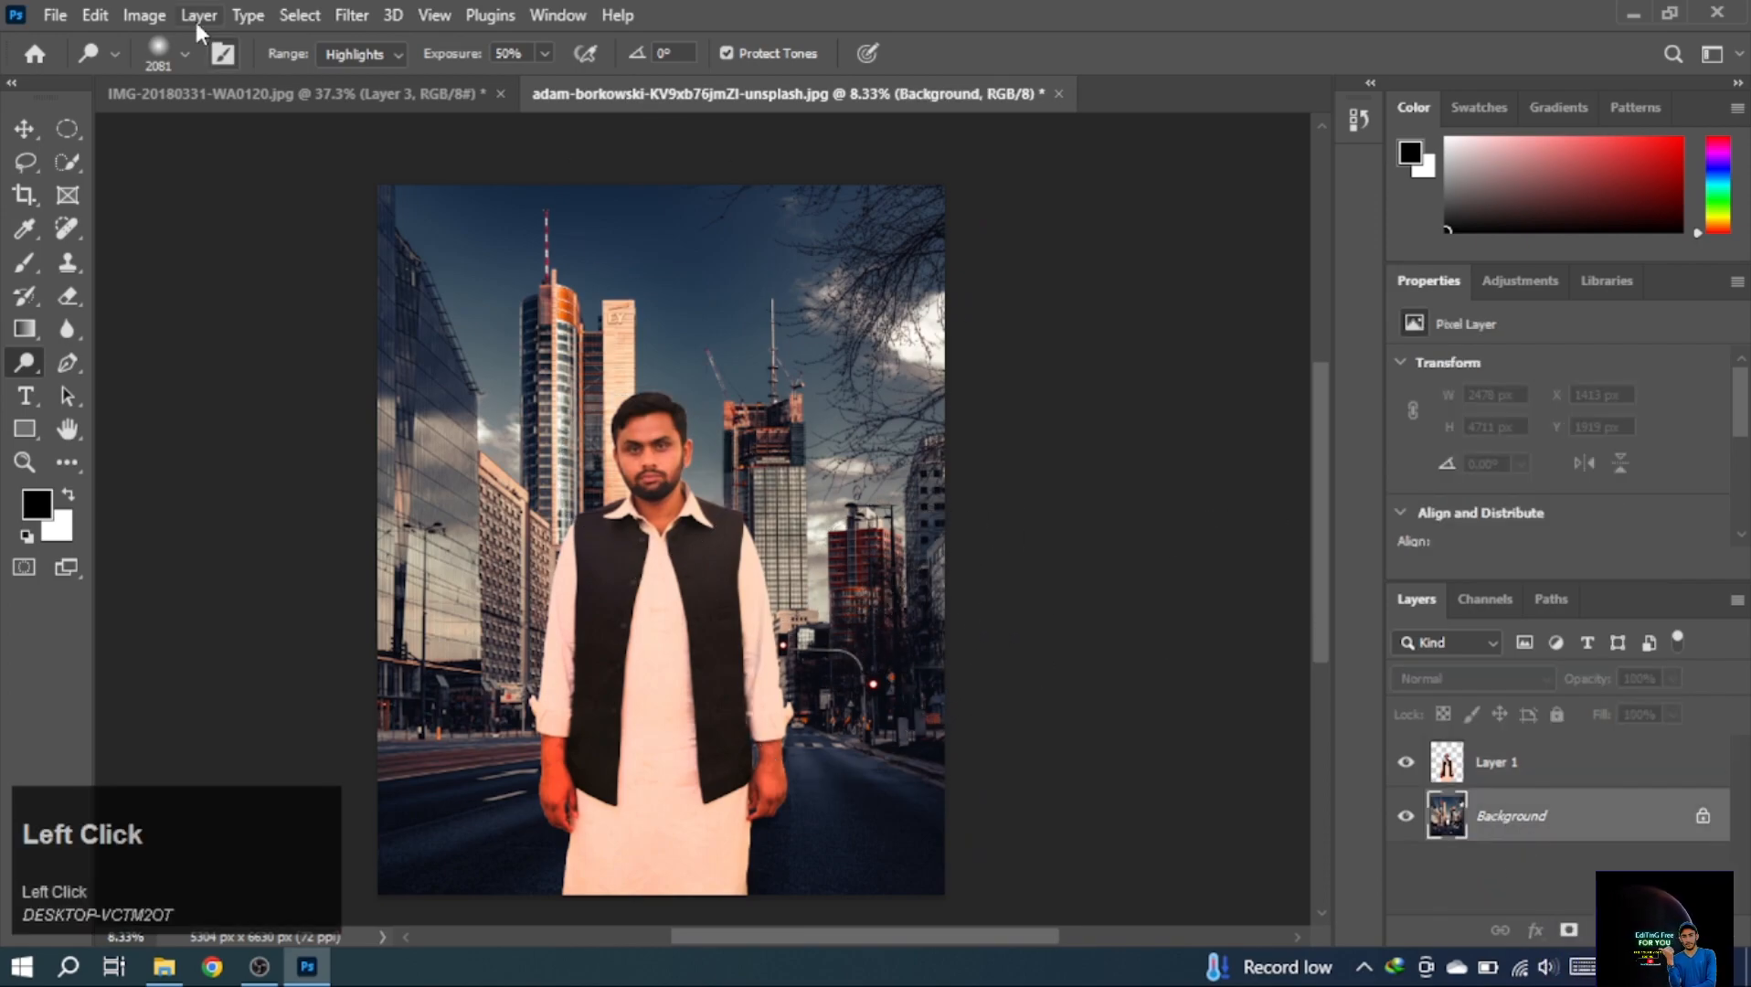
Resize the image via Image Size to 20 inches wide, 1440 × 1800 px
{"action": "left_click", "coordinate": [143, 15]}
{"action": "left_click", "coordinate": [196, 207]}
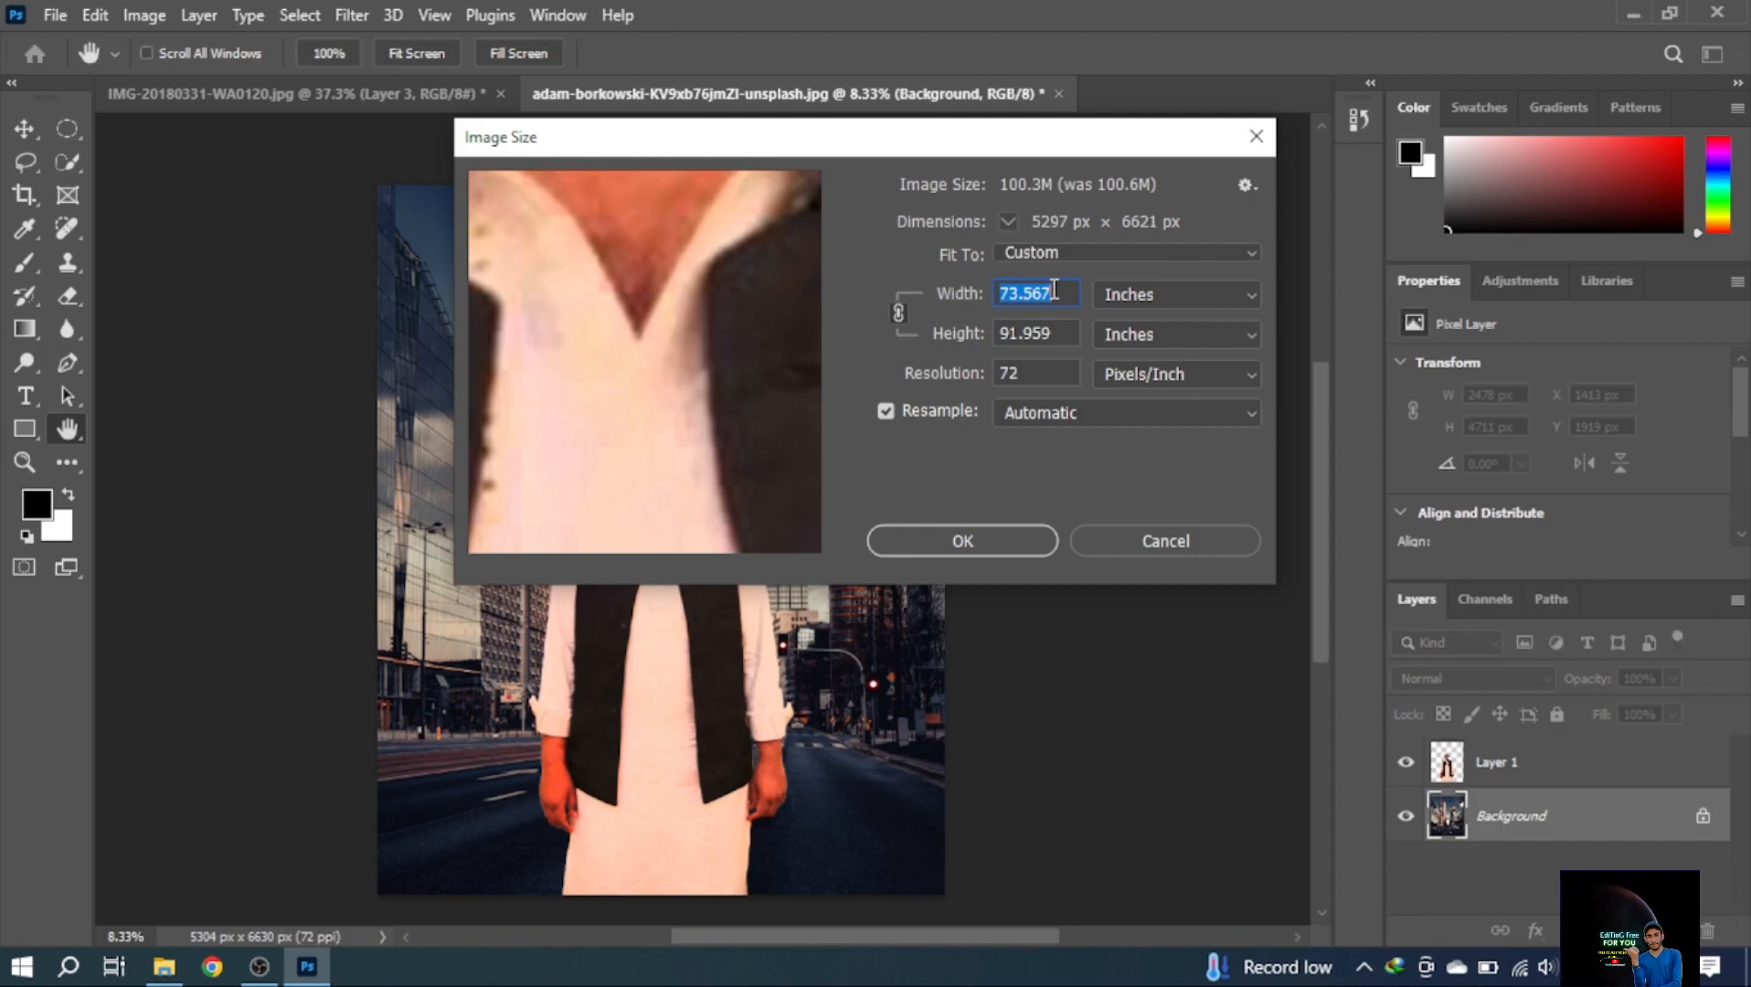
{"action": "key", "text": "Num_Lock"}
{"action": "type", "text": "20"}
{"action": "left_click", "coordinate": [953, 541]}
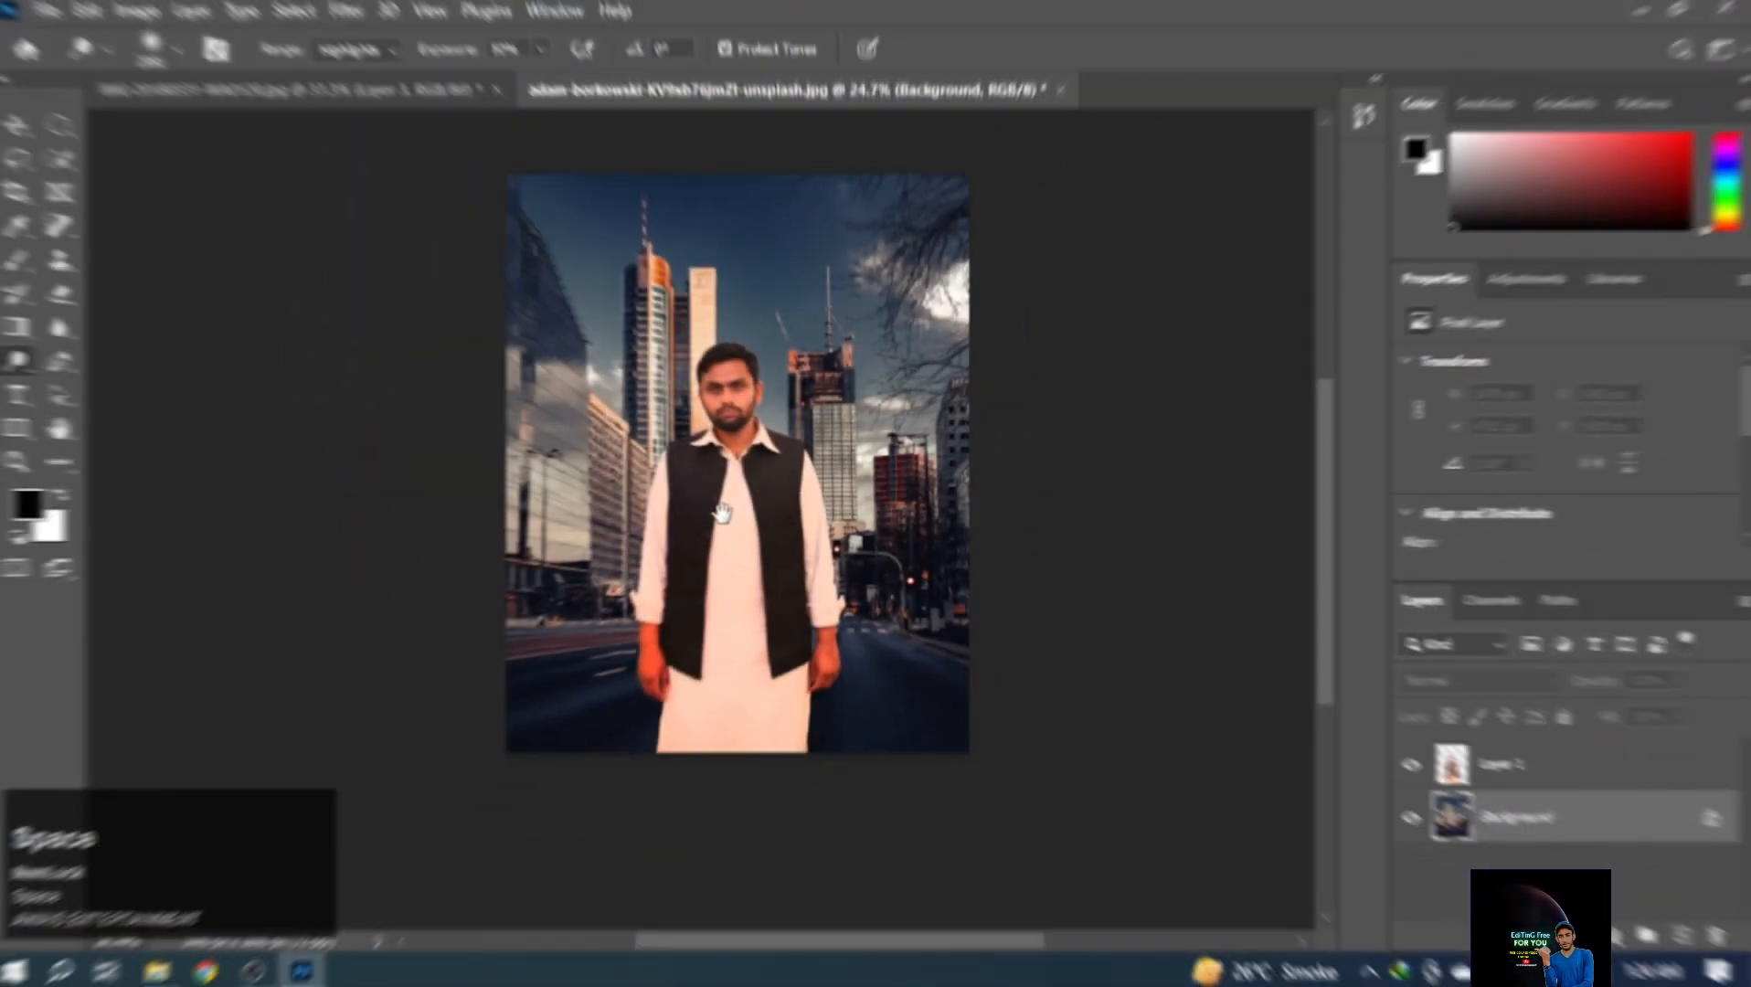
{"action": "scroll", "coordinate": [722, 513], "scroll_direction": "up", "scroll_amount": 1}
{"action": "left_click", "coordinate": [67, 328]}
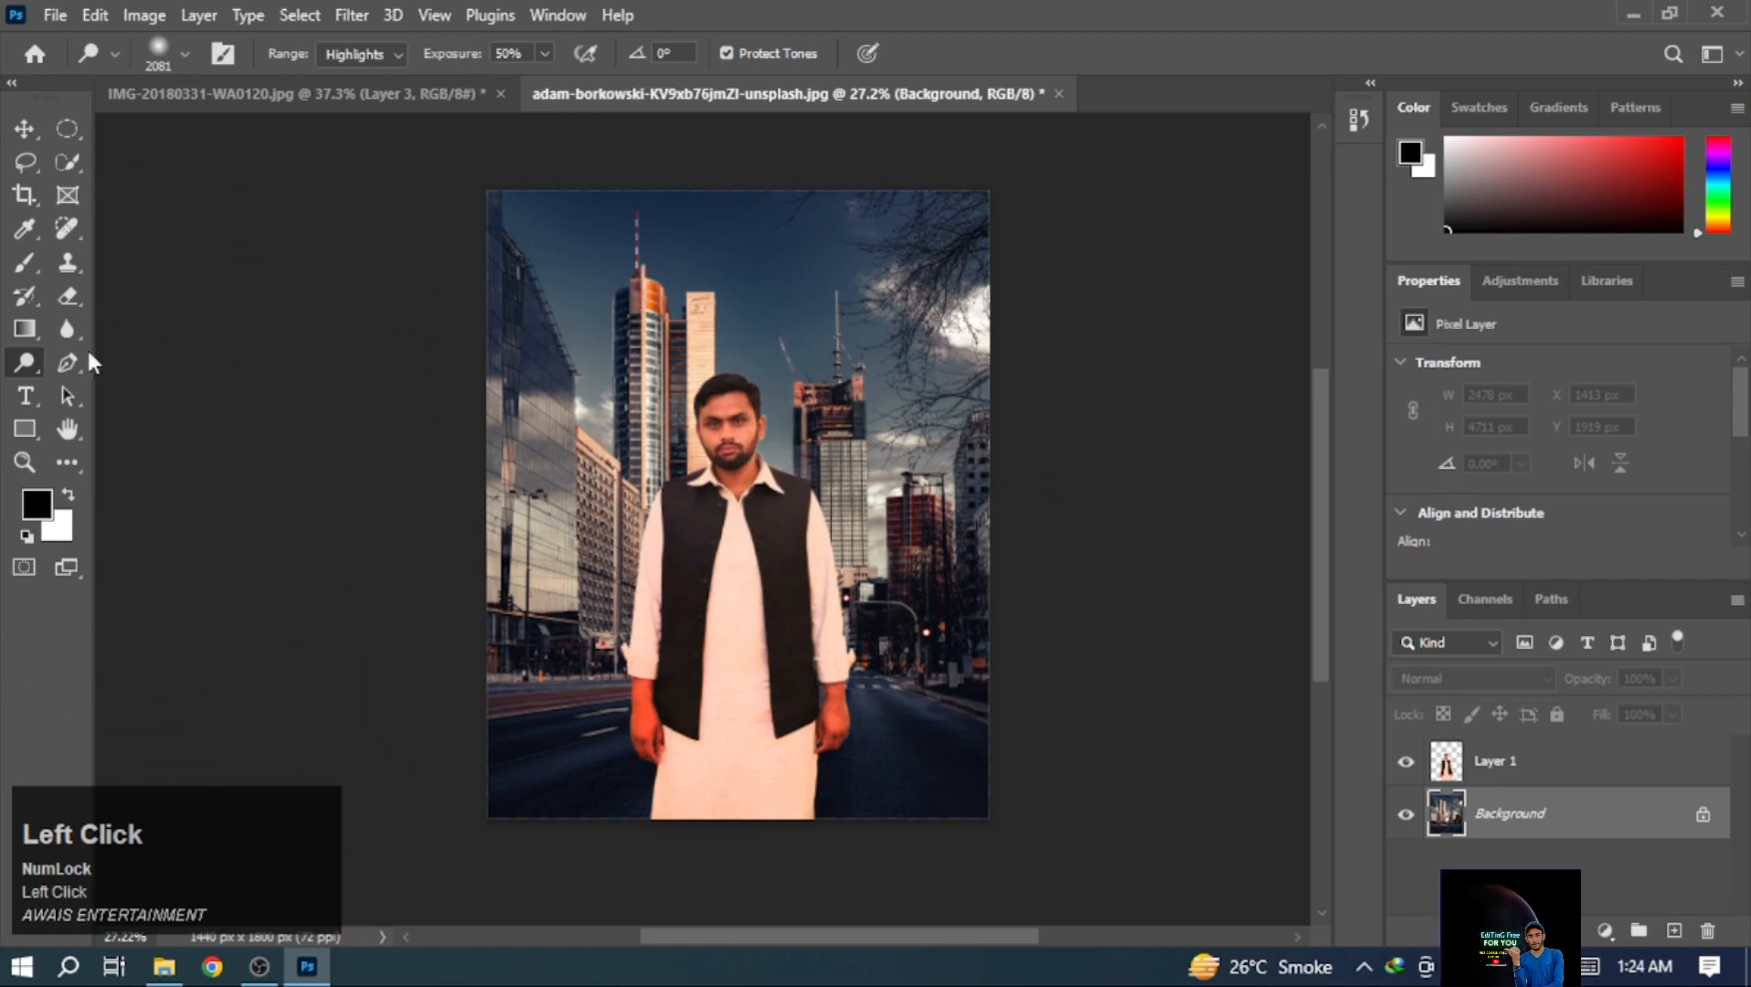
Enlarge the Blur brush and blur the city background behind the man
{"action": "mouse_move", "coordinate": [695, 418]}
{"action": "left_mouse_down"}
{"action": "mouse_move", "coordinate": [567, 332]}
{"action": "mouse_move", "coordinate": [695, 605]}
{"action": "mouse_move", "coordinate": [596, 715]}
{"action": "mouse_move", "coordinate": [791, 715]}
{"action": "mouse_move", "coordinate": [590, 457]}
{"action": "mouse_move", "coordinate": [574, 399]}
{"action": "mouse_move", "coordinate": [909, 375]}
{"action": "mouse_move", "coordinate": [524, 254]}
{"action": "mouse_move", "coordinate": [836, 824]}
{"action": "mouse_move", "coordinate": [824, 430]}
{"action": "mouse_move", "coordinate": [567, 346]}
{"action": "mouse_move", "coordinate": [946, 321]}
{"action": "mouse_move", "coordinate": [813, 466]}
{"action": "mouse_move", "coordinate": [711, 735]}
{"action": "mouse_move", "coordinate": [858, 7]}
{"action": "left_mouse_up"}
{"action": "mouse_move", "coordinate": [767, 547]}
{"action": "left_mouse_down"}
{"action": "mouse_move", "coordinate": [684, 138]}
{"action": "mouse_move", "coordinate": [801, 281]}
{"action": "mouse_move", "coordinate": [833, 438]}
{"action": "mouse_move", "coordinate": [700, 476]}
{"action": "mouse_move", "coordinate": [629, 667]}
{"action": "mouse_move", "coordinate": [797, 348]}
{"action": "mouse_move", "coordinate": [794, 699]}
{"action": "mouse_move", "coordinate": [789, 575]}
{"action": "mouse_move", "coordinate": [566, 740]}
{"action": "mouse_move", "coordinate": [536, 820]}
{"action": "mouse_move", "coordinate": [835, 3]}
{"action": "left_mouse_up"}
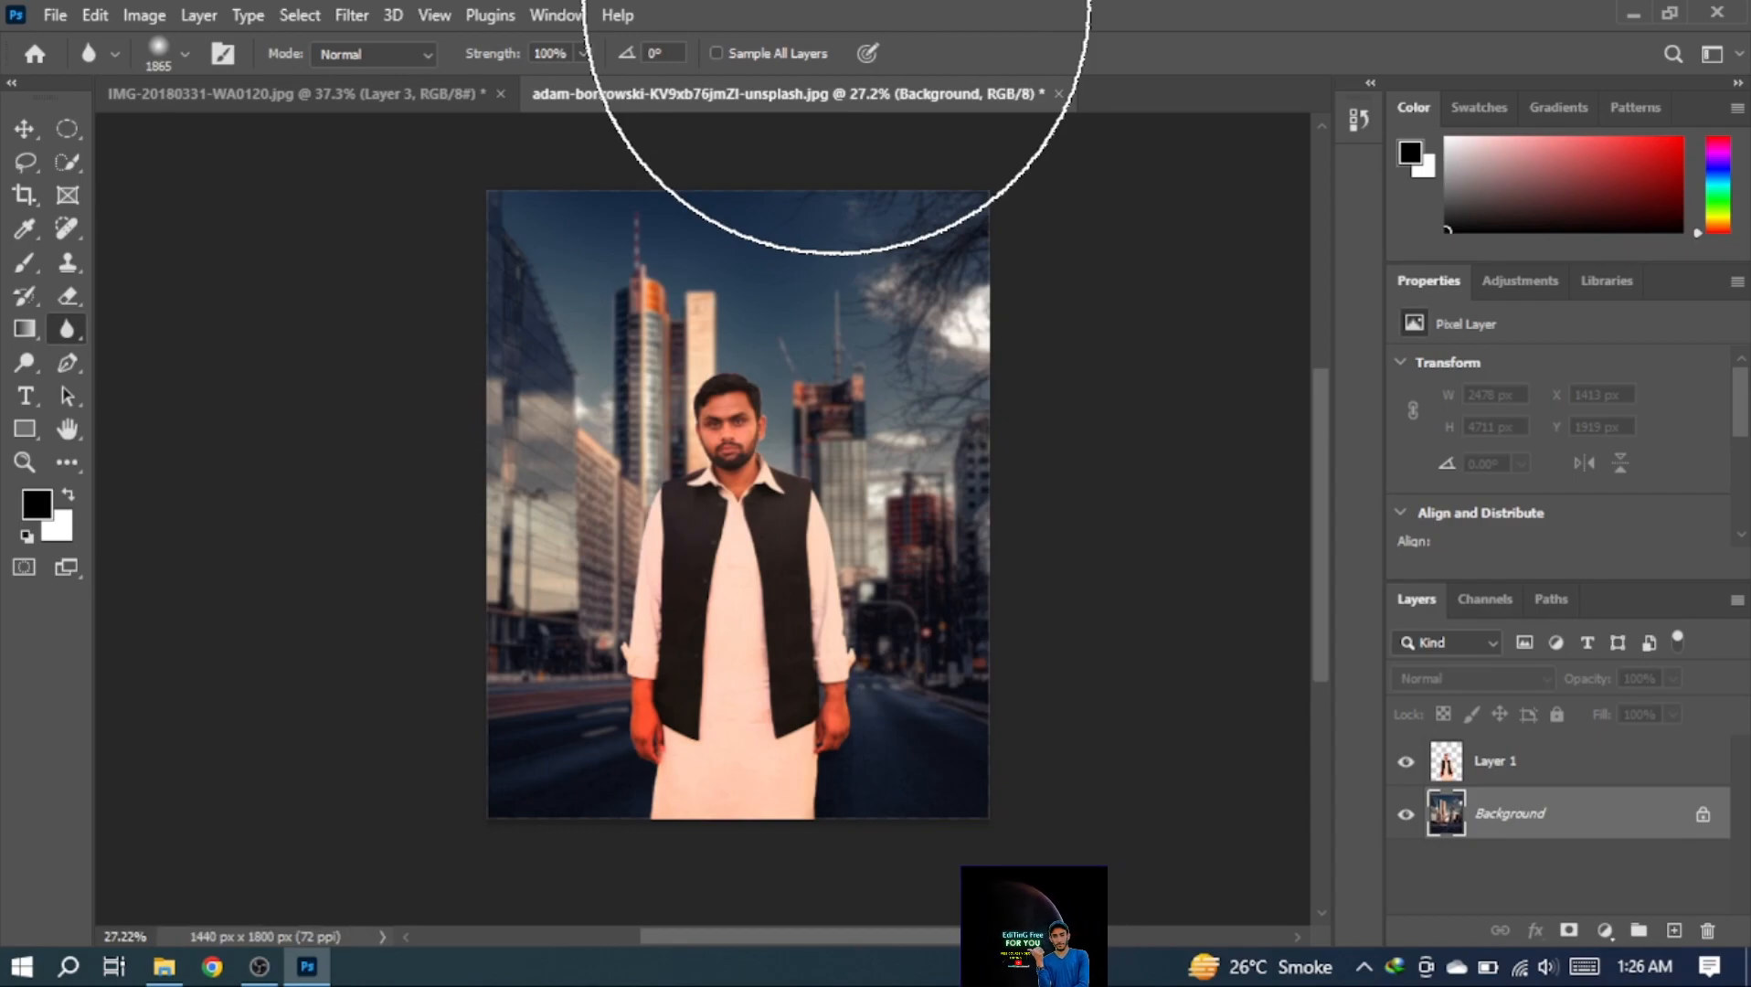
{"action": "scroll", "coordinate": [696, 577], "scroll_direction": "up", "scroll_amount": 1}
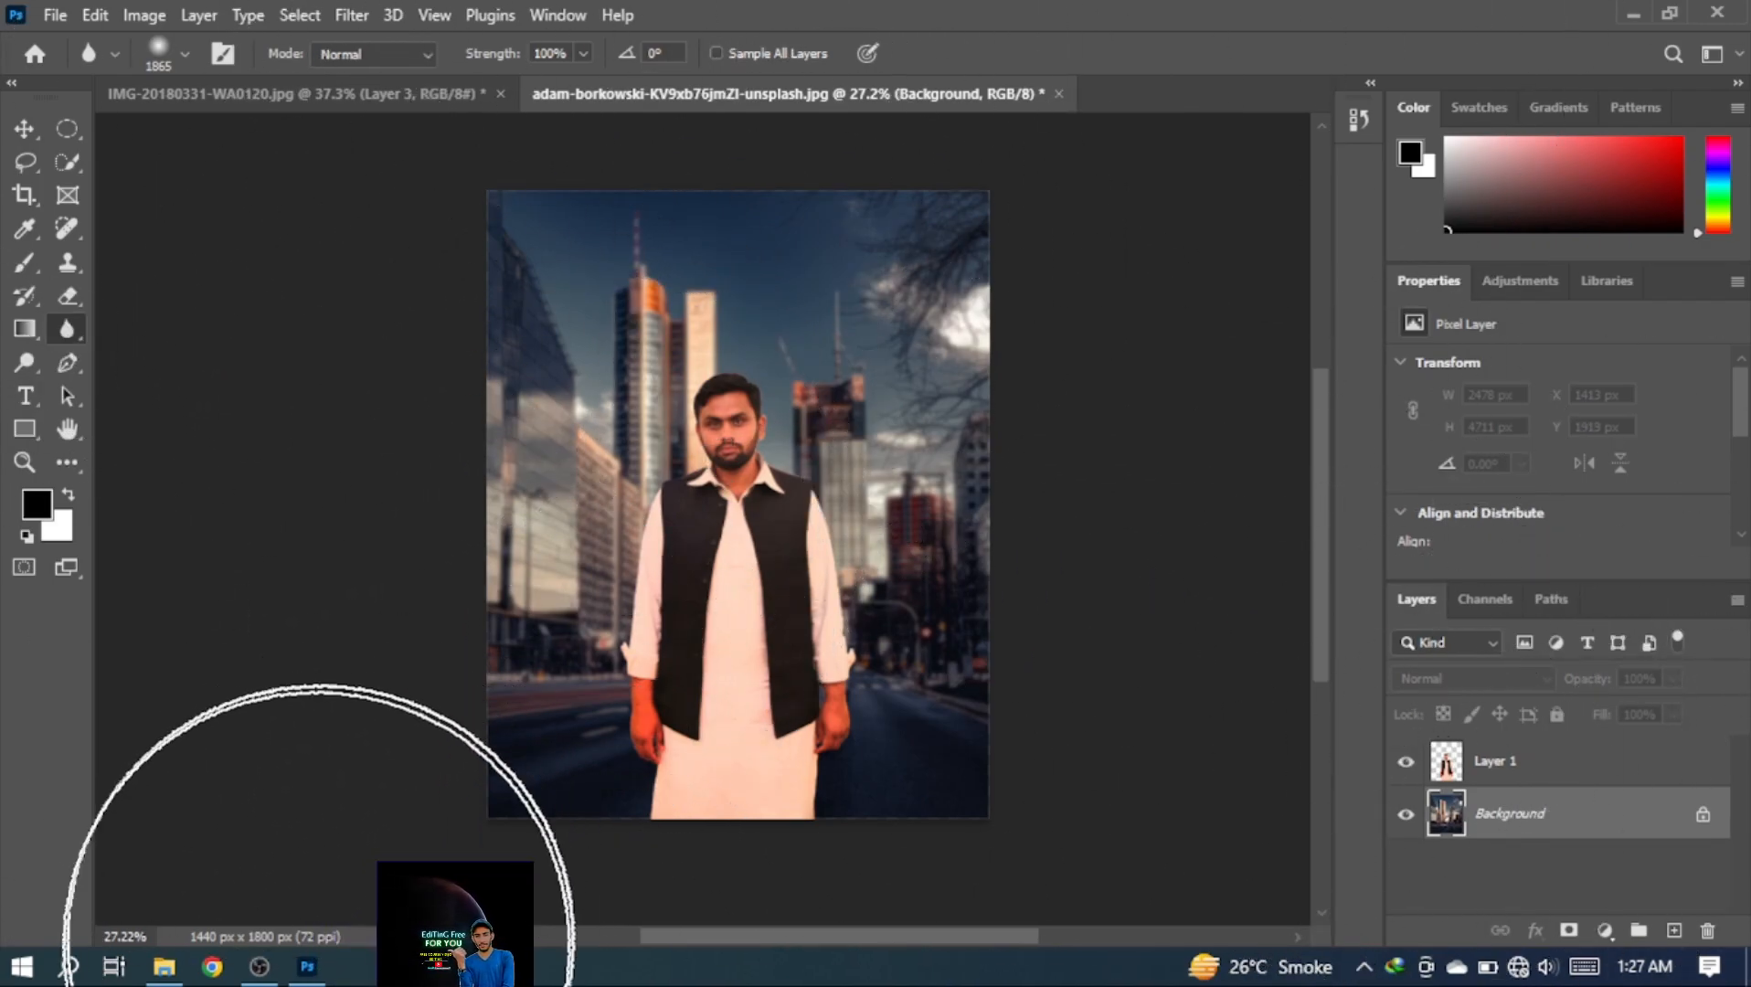
{"action": "left_click", "coordinate": [259, 966]}
{"action": "left_click", "coordinate": [307, 966]}
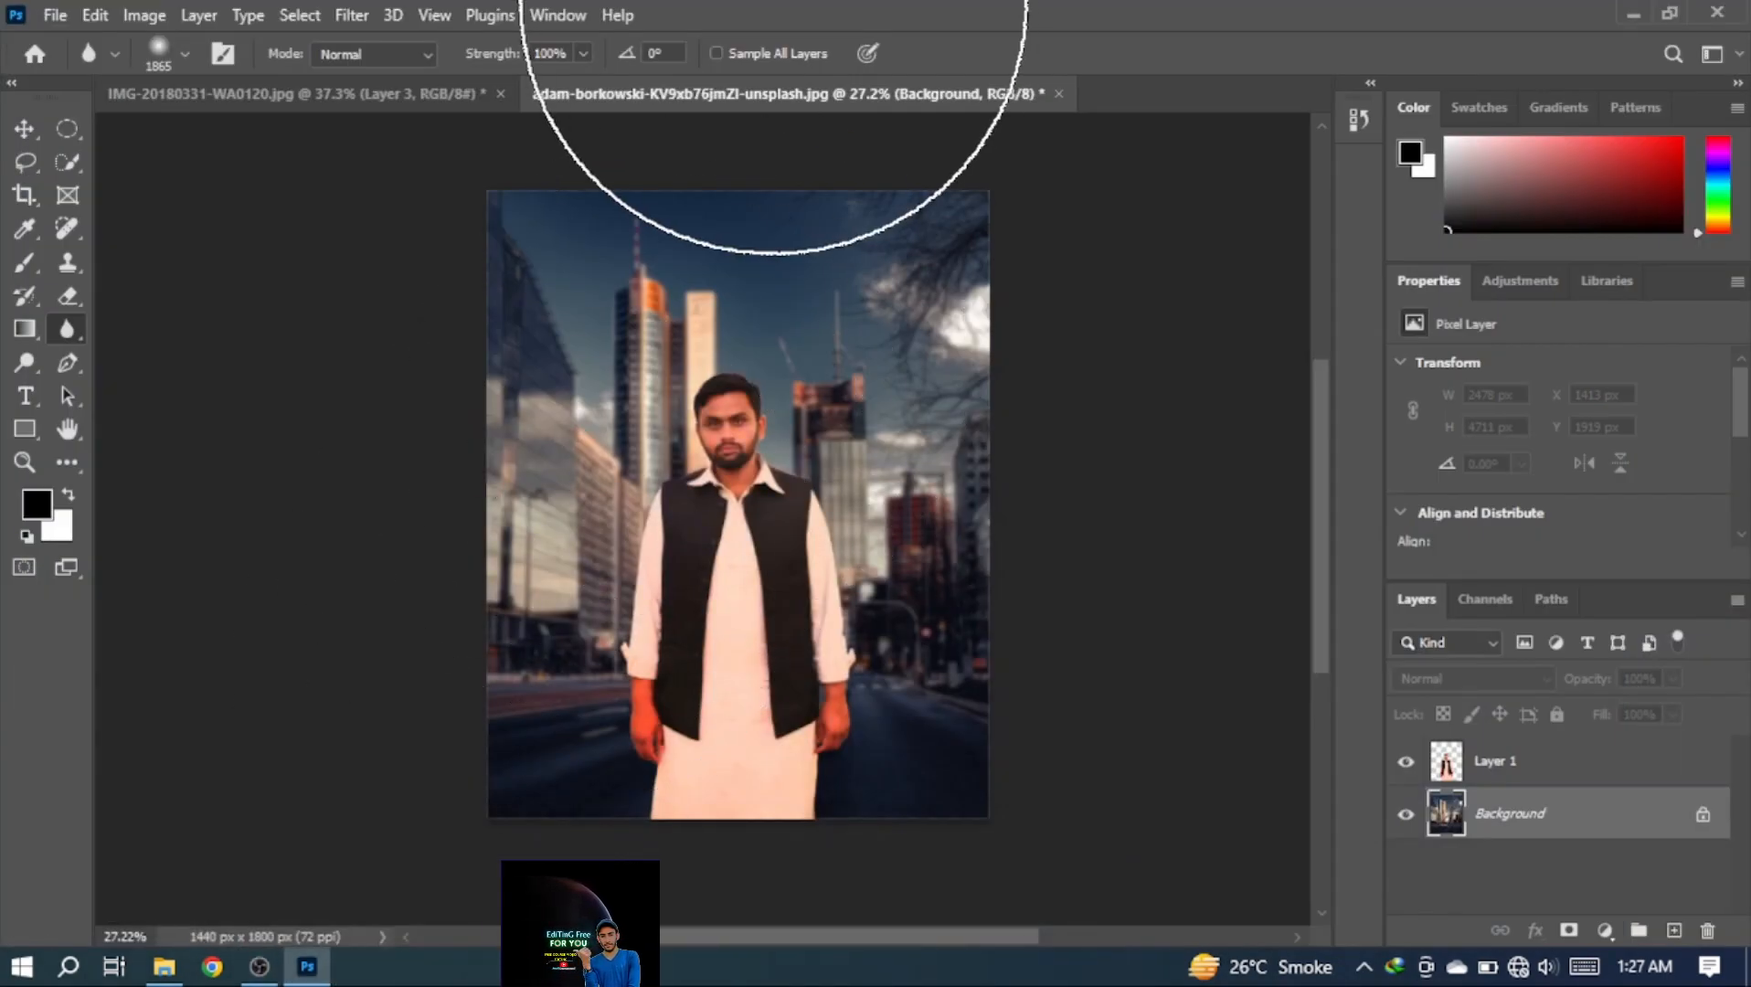
On the Background layer, resize the image to 10 inches wide, giving 720 × 900 px
{"action": "left_click", "coordinate": [1536, 833]}
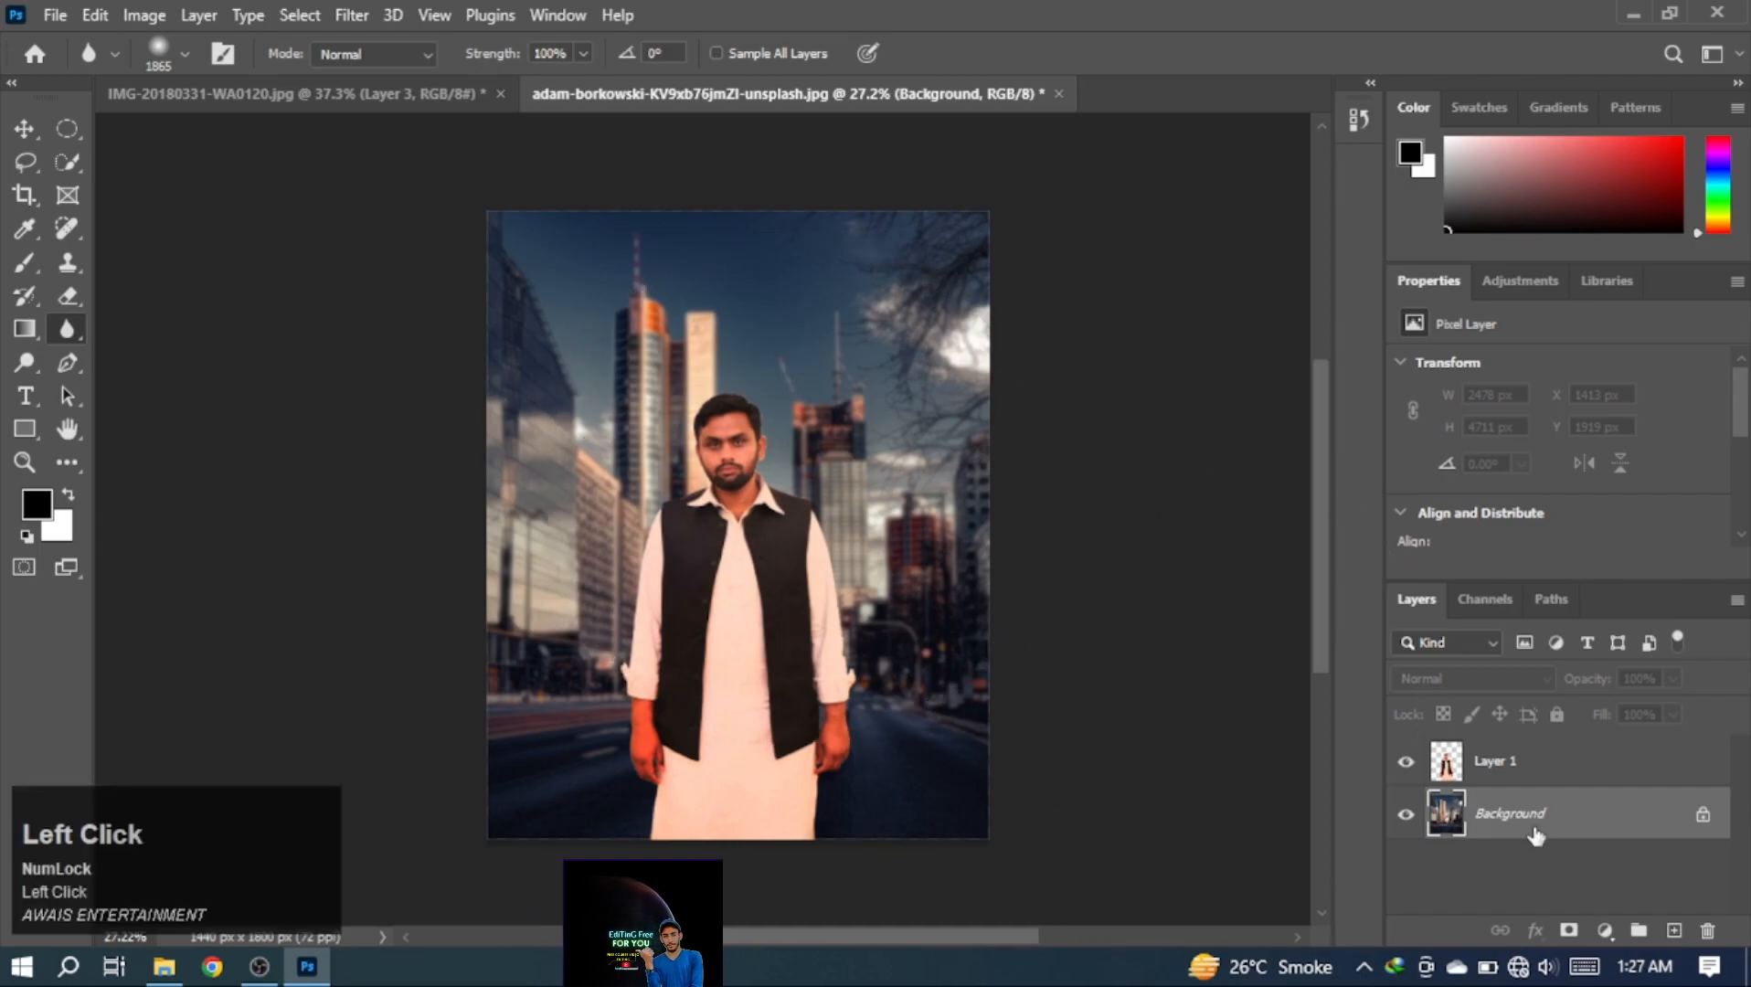
{"action": "left_click", "coordinate": [144, 15]}
{"action": "left_click", "coordinate": [198, 212]}
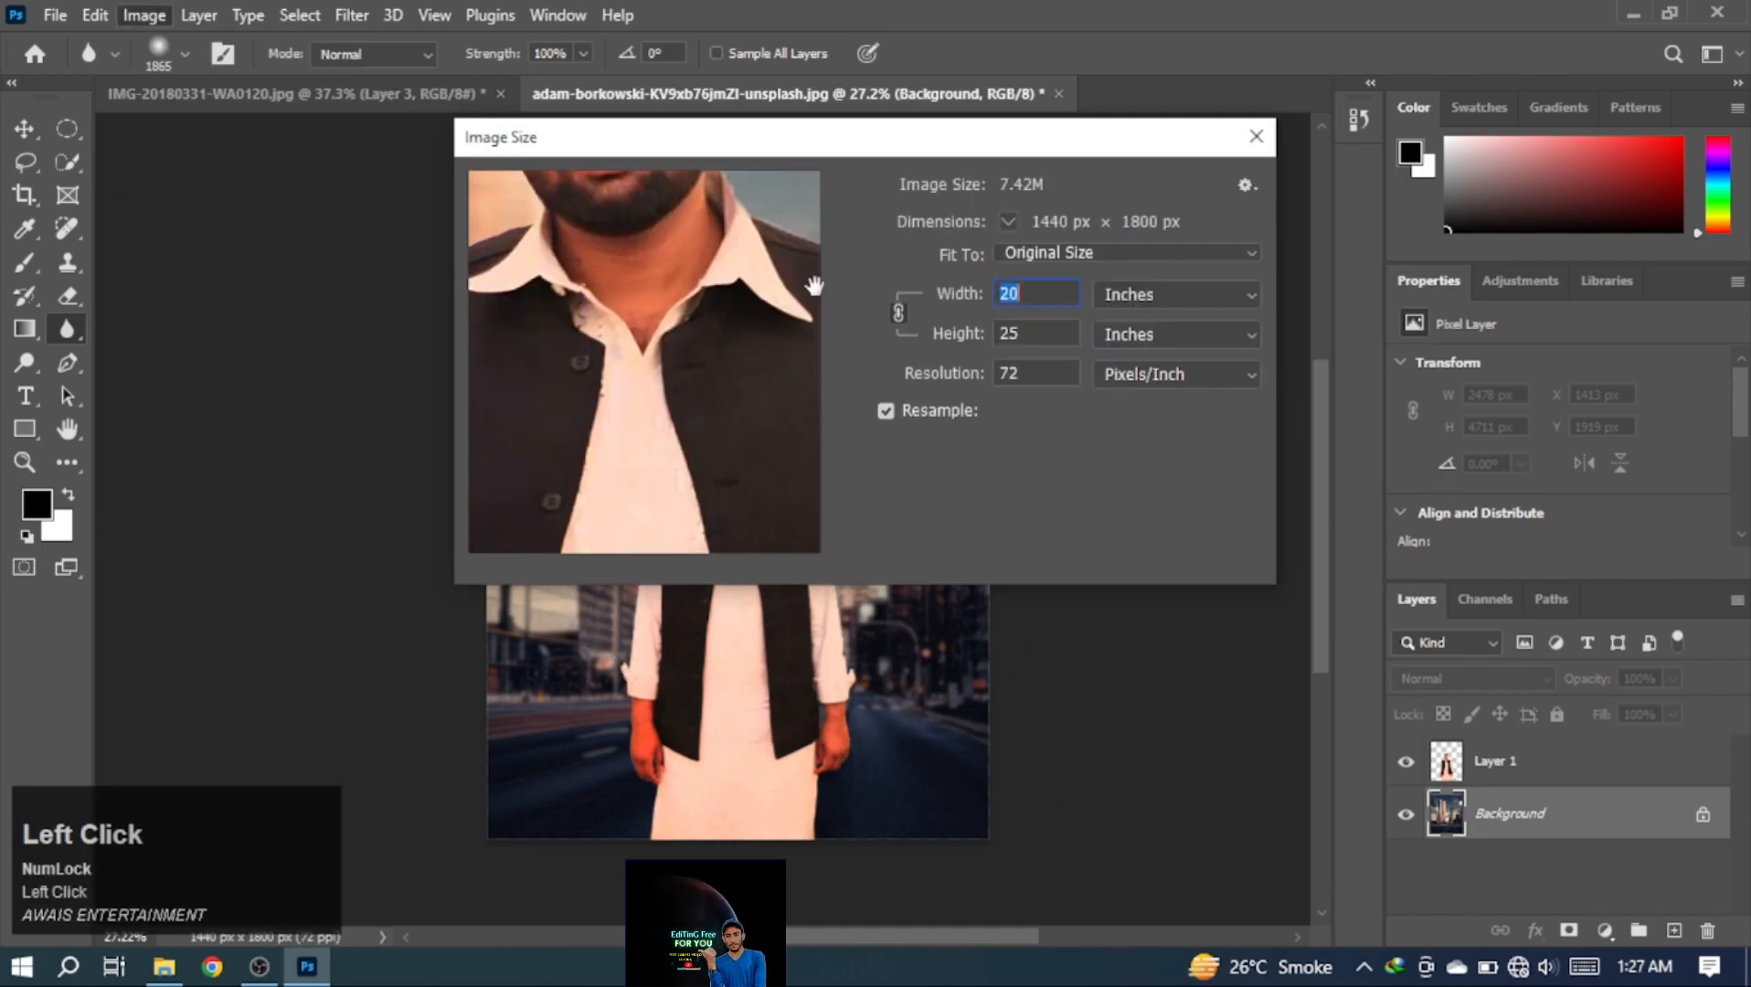
{"action": "type", "text": "15"}
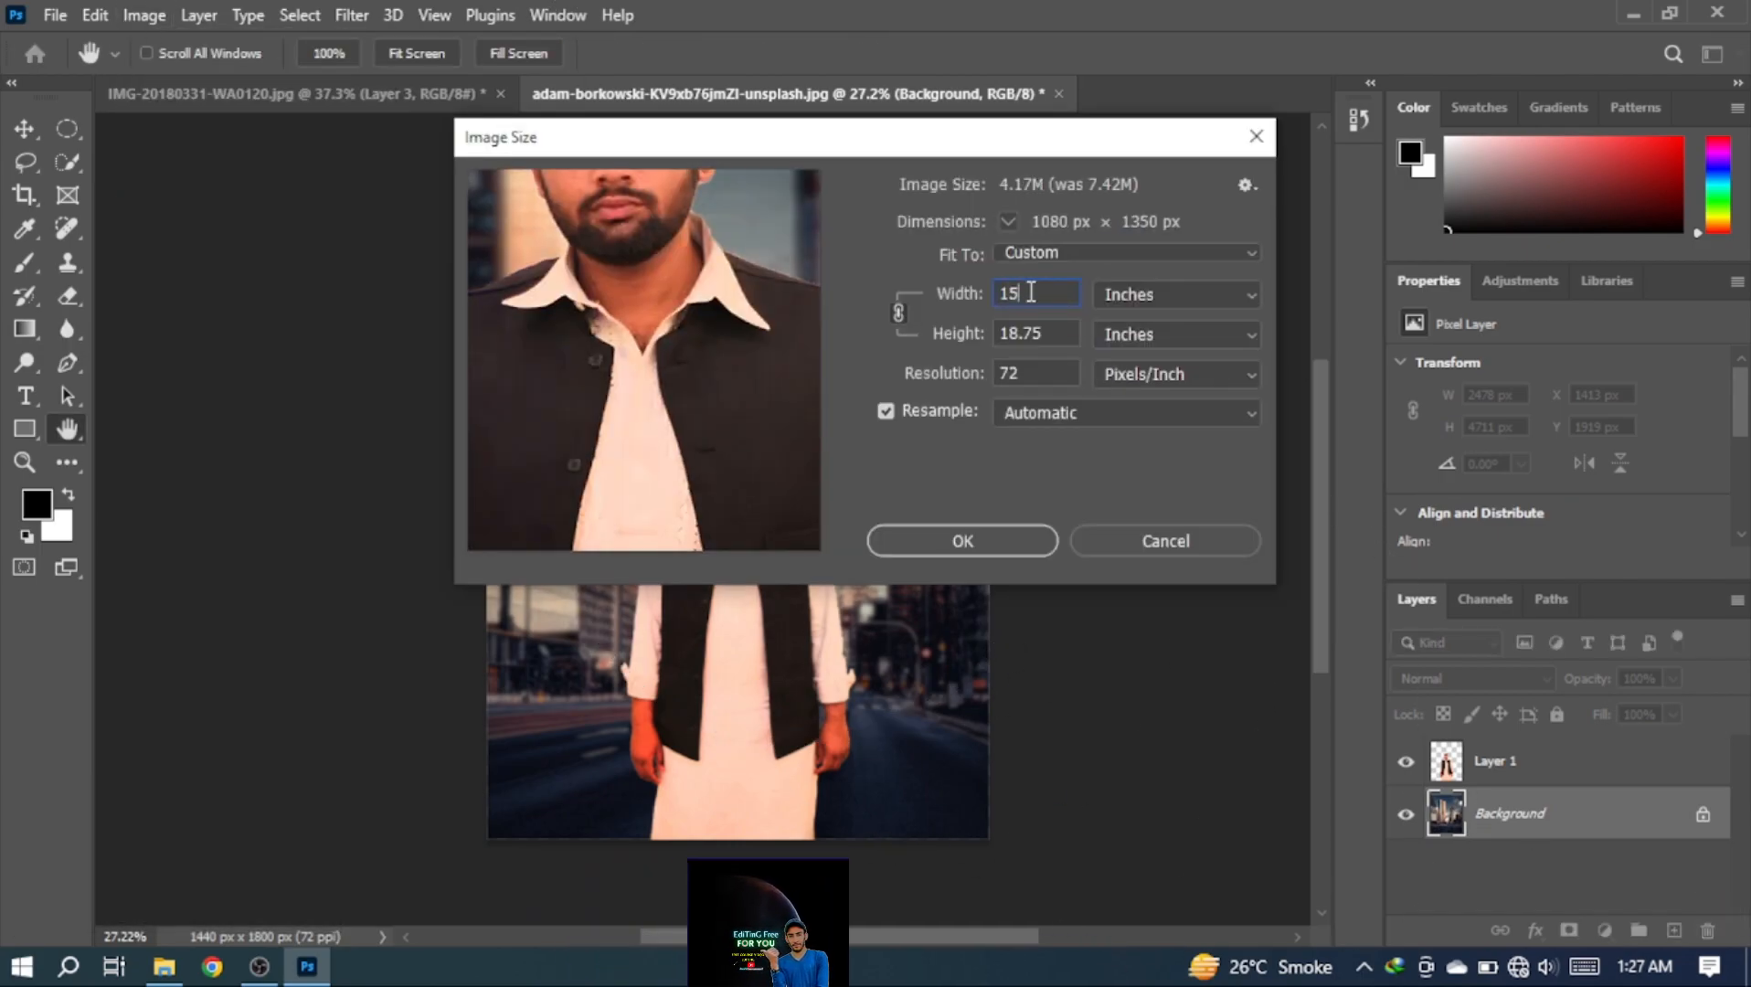
{"action": "key", "text": "BackSpace"}
{"action": "type", "text": "0"}
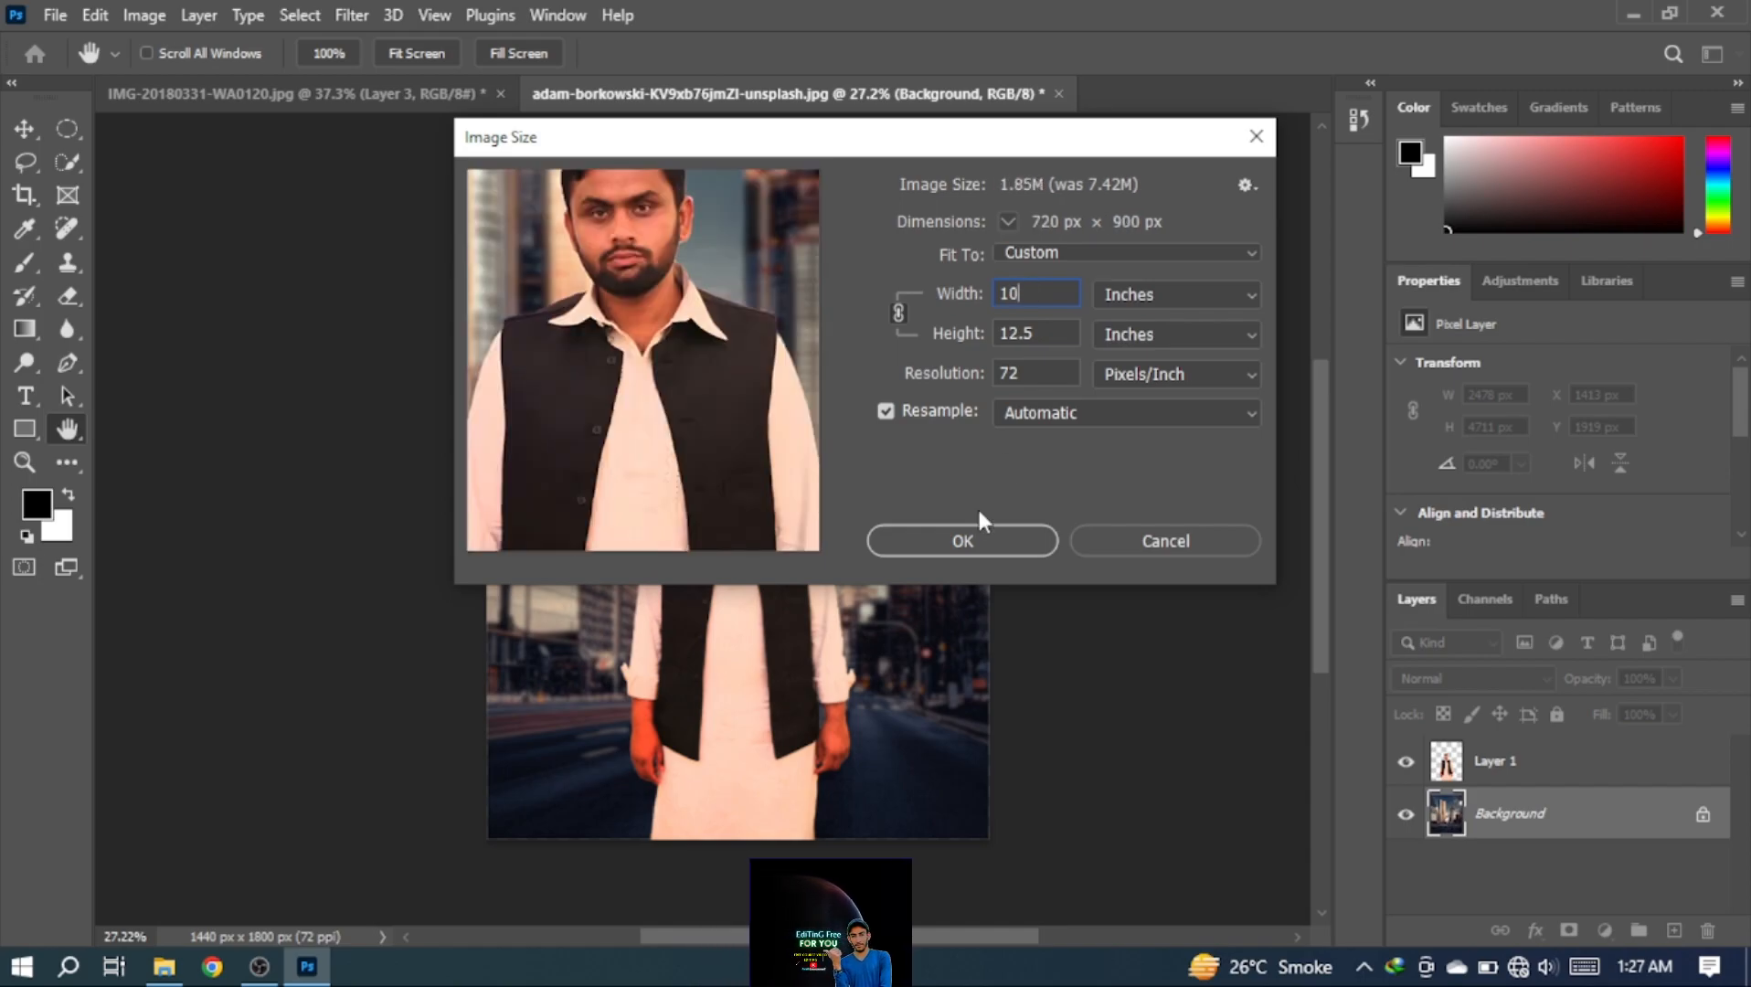
{"action": "left_click", "coordinate": [958, 539]}
{"action": "key", "text": "r"}
{"action": "scroll", "coordinate": [664, 455], "scroll_direction": "up", "scroll_amount": 3}
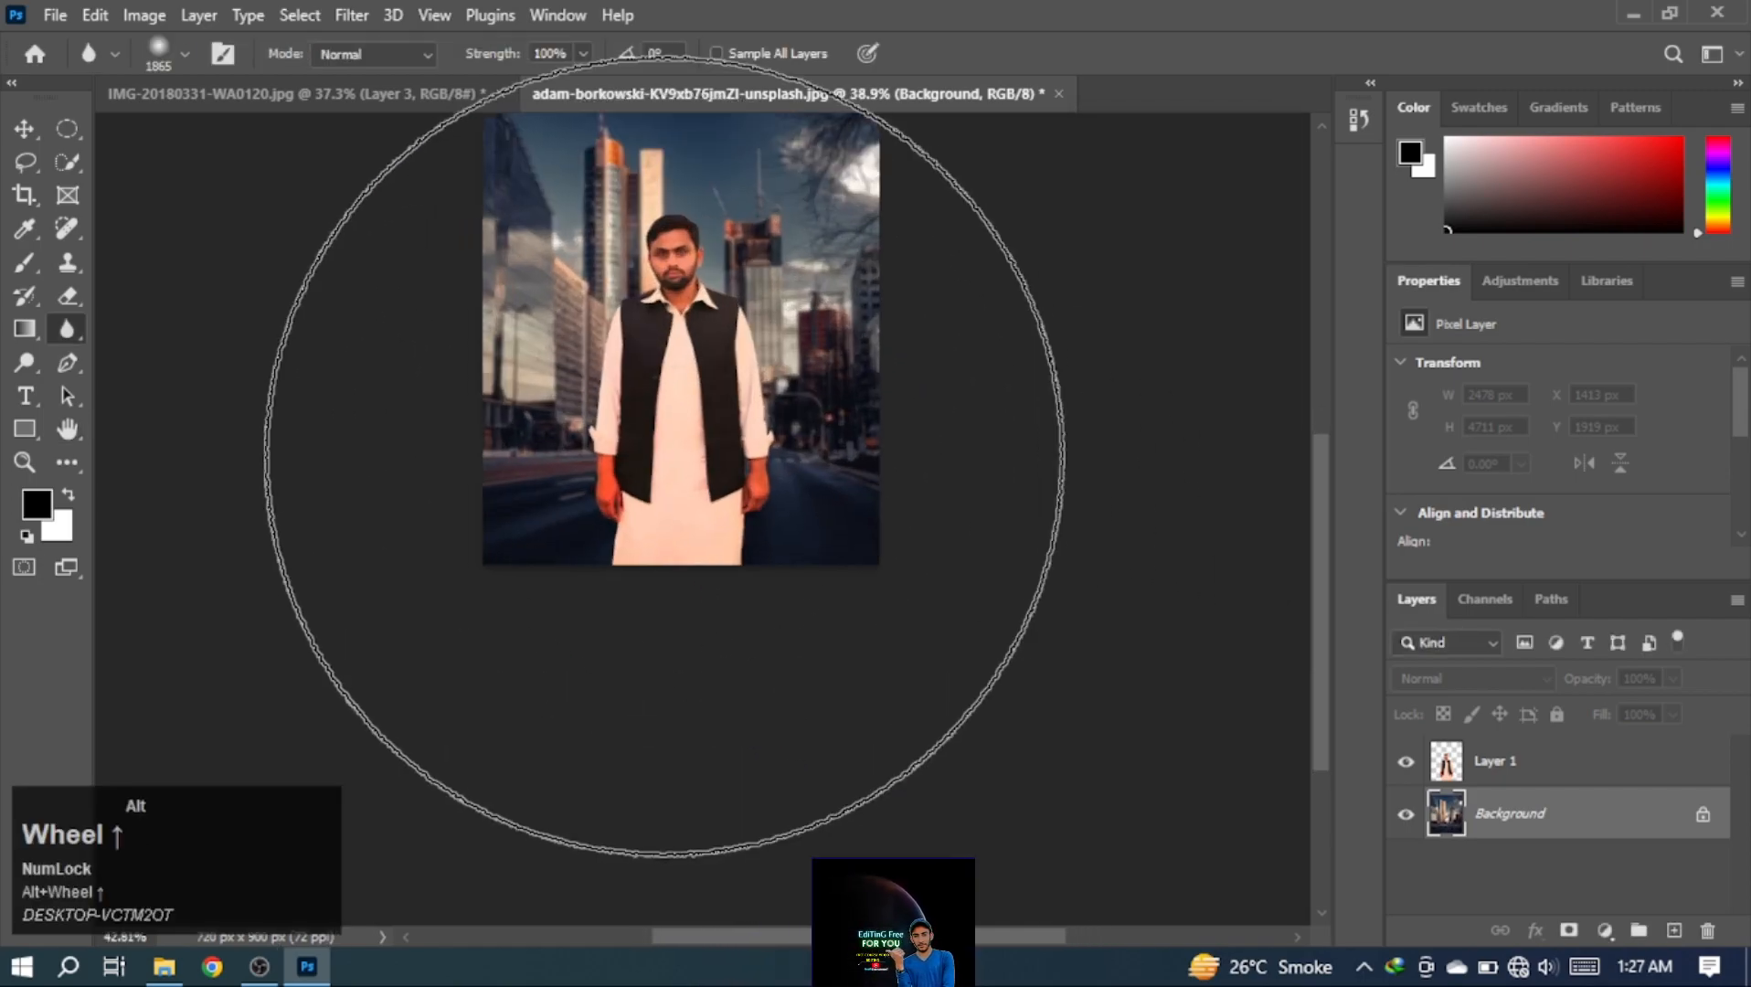
With a smaller Blur brush, blur the buildings and street around the man, upper right and left
{"action": "scroll", "coordinate": [664, 455], "scroll_direction": "up", "scroll_amount": 2}
{"action": "right_click", "coordinate": [594, 489], "text": "alt"}
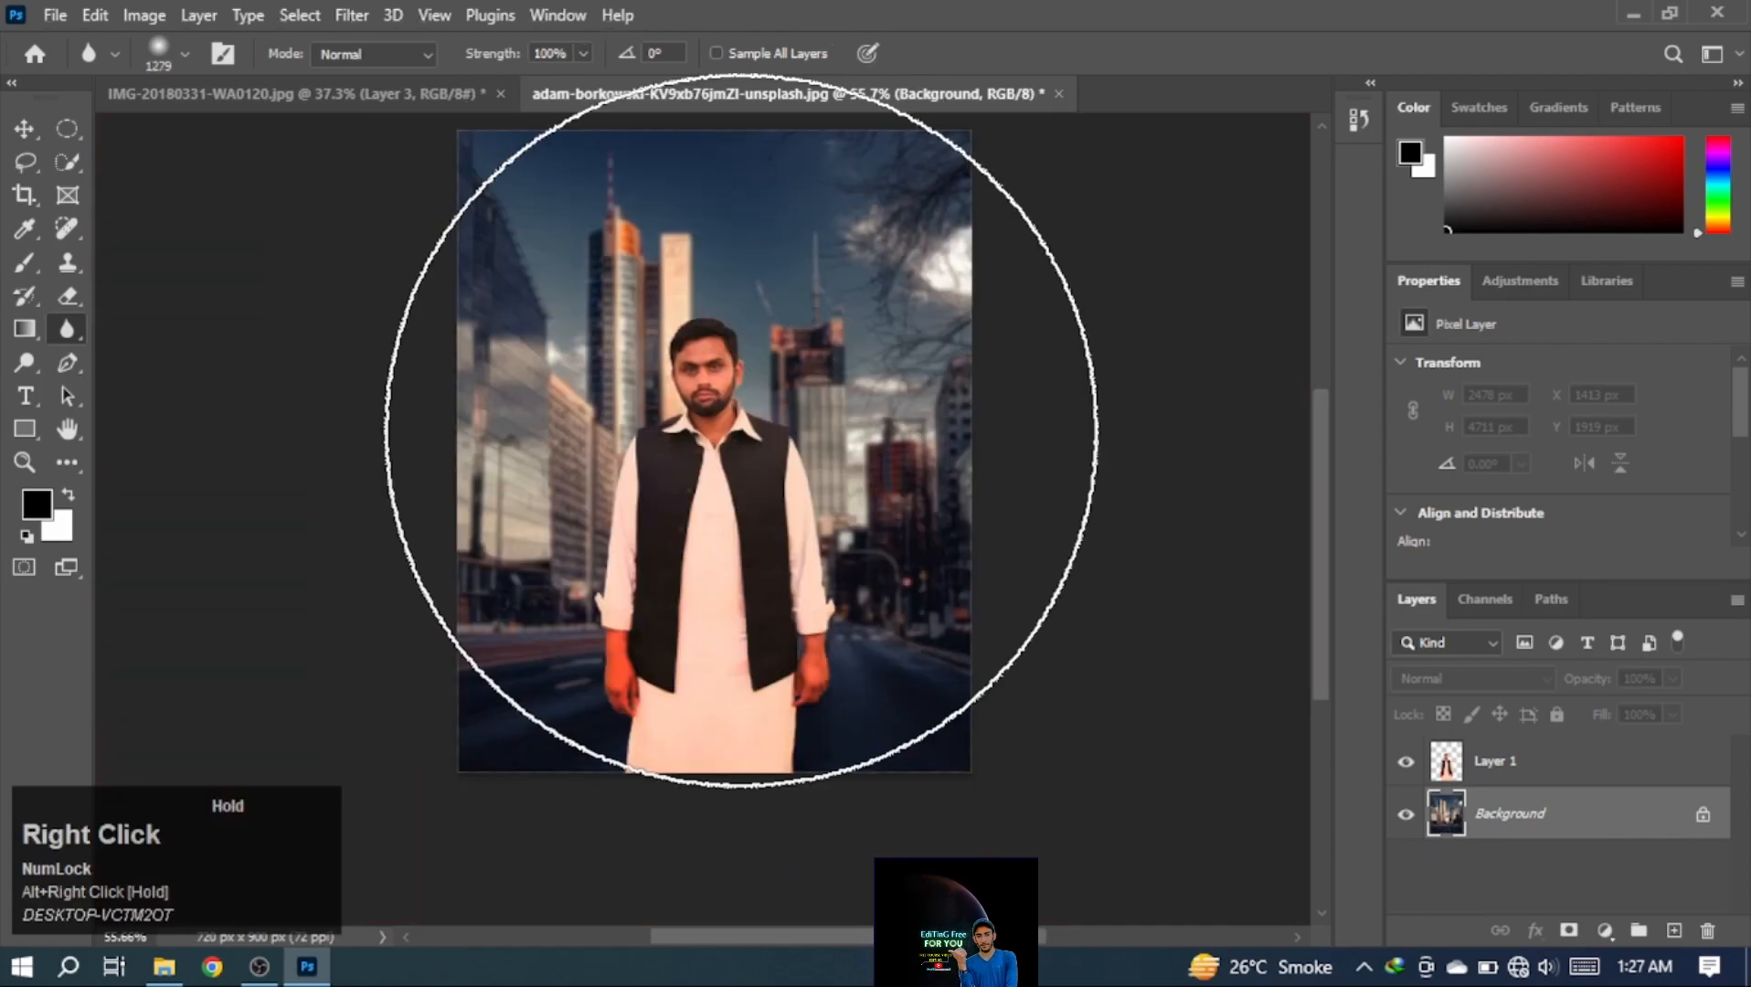
{"action": "mouse_move", "coordinate": [675, 428]}
{"action": "left_mouse_down"}
{"action": "mouse_move", "coordinate": [625, 391]}
{"action": "mouse_move", "coordinate": [852, 653]}
{"action": "mouse_move", "coordinate": [750, 281]}
{"action": "mouse_move", "coordinate": [664, 176]}
{"action": "mouse_move", "coordinate": [829, 449]}
{"action": "mouse_move", "coordinate": [888, 658]}
{"action": "mouse_move", "coordinate": [664, 55]}
{"action": "mouse_move", "coordinate": [605, 215]}
{"action": "left_mouse_up"}
{"action": "scroll", "coordinate": [625, 332], "scroll_direction": "up", "scroll_amount": 1}
{"action": "mouse_move", "coordinate": [625, 332]}
{"action": "left_mouse_down"}
{"action": "mouse_move", "coordinate": [864, 338]}
{"action": "mouse_move", "coordinate": [955, 438]}
{"action": "mouse_move", "coordinate": [903, 705]}
{"action": "mouse_move", "coordinate": [866, 297]}
{"action": "mouse_move", "coordinate": [976, 790]}
{"action": "mouse_move", "coordinate": [902, 703]}
{"action": "mouse_move", "coordinate": [929, 283]}
{"action": "mouse_move", "coordinate": [572, 390]}
{"action": "mouse_move", "coordinate": [491, 631]}
{"action": "mouse_move", "coordinate": [542, 736]}
{"action": "mouse_move", "coordinate": [439, 749]}
{"action": "mouse_move", "coordinate": [604, 715]}
{"action": "mouse_move", "coordinate": [792, 765]}
{"action": "mouse_move", "coordinate": [693, 754]}
{"action": "mouse_move", "coordinate": [823, 733]}
{"action": "mouse_move", "coordinate": [750, 682]}
{"action": "mouse_move", "coordinate": [878, 670]}
{"action": "mouse_move", "coordinate": [552, 640]}
{"action": "mouse_move", "coordinate": [808, 429]}
{"action": "left_mouse_up"}
{"action": "mouse_move", "coordinate": [605, 462]}
{"action": "left_mouse_down"}
{"action": "mouse_move", "coordinate": [829, 507]}
{"action": "mouse_move", "coordinate": [873, 274]}
{"action": "mouse_move", "coordinate": [878, 326]}
{"action": "left_mouse_up"}
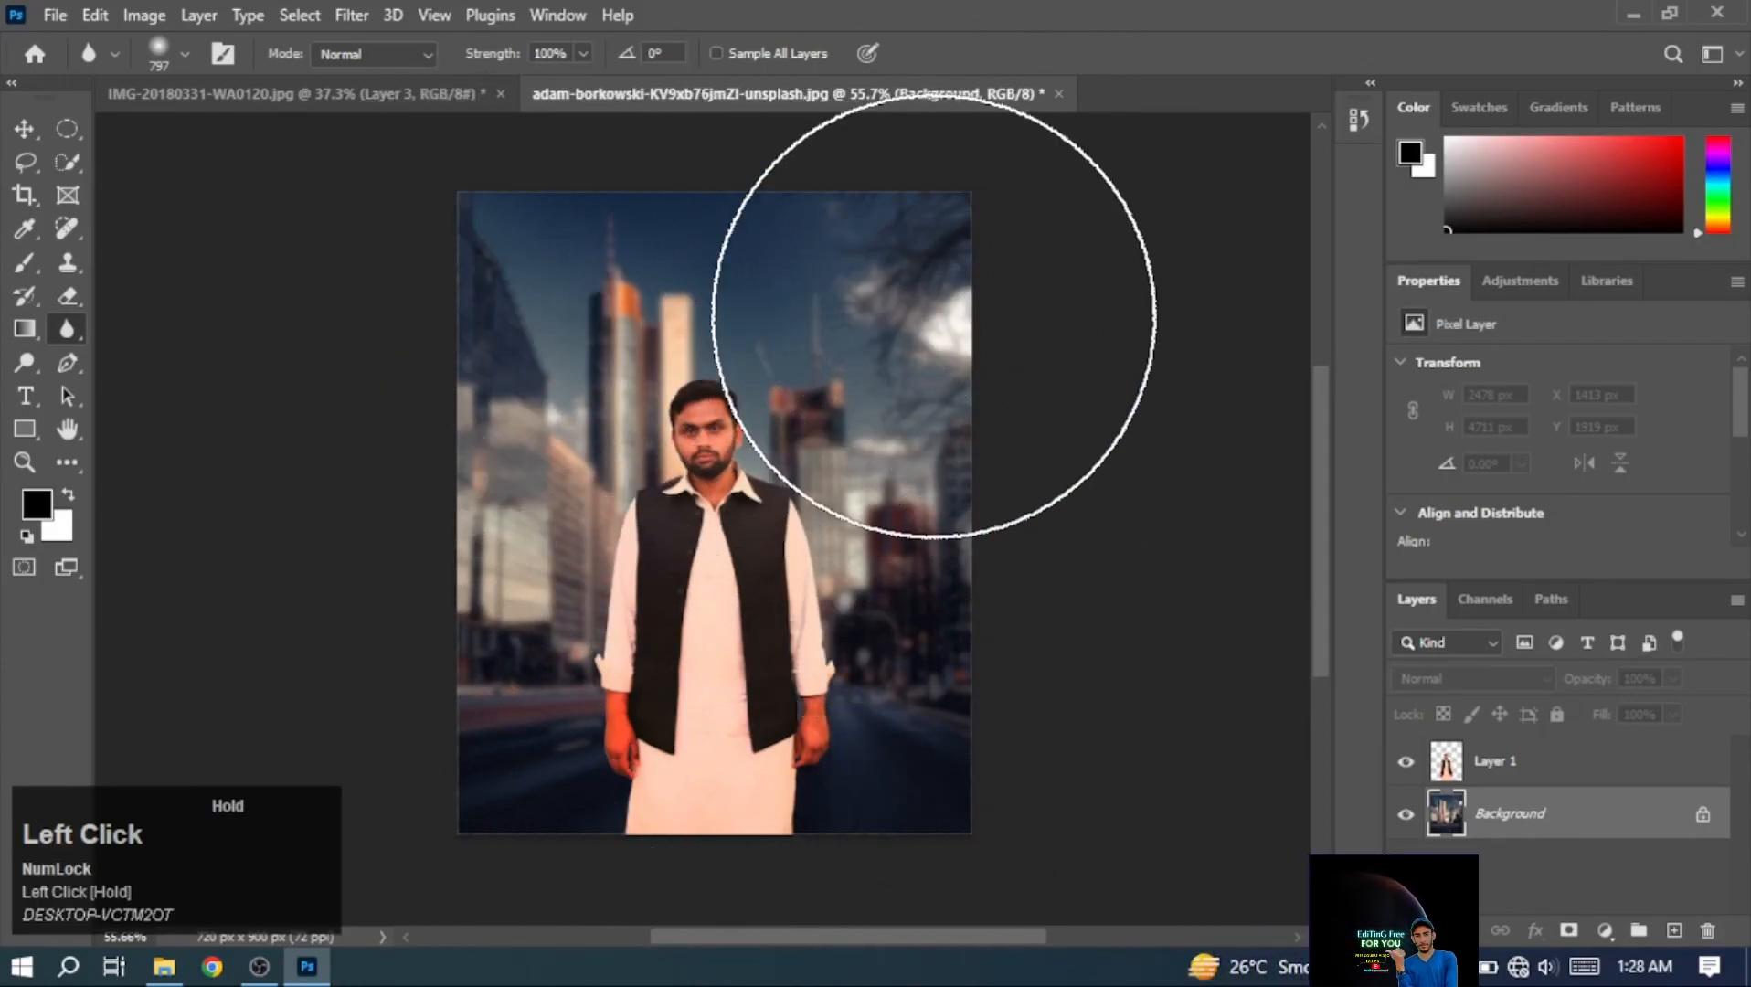
{"action": "mouse_move", "coordinate": [664, 662]}
{"action": "left_mouse_down"}
{"action": "mouse_move", "coordinate": [441, 637]}
{"action": "mouse_move", "coordinate": [840, 668]}
{"action": "mouse_move", "coordinate": [680, 665]}
{"action": "left_mouse_up"}
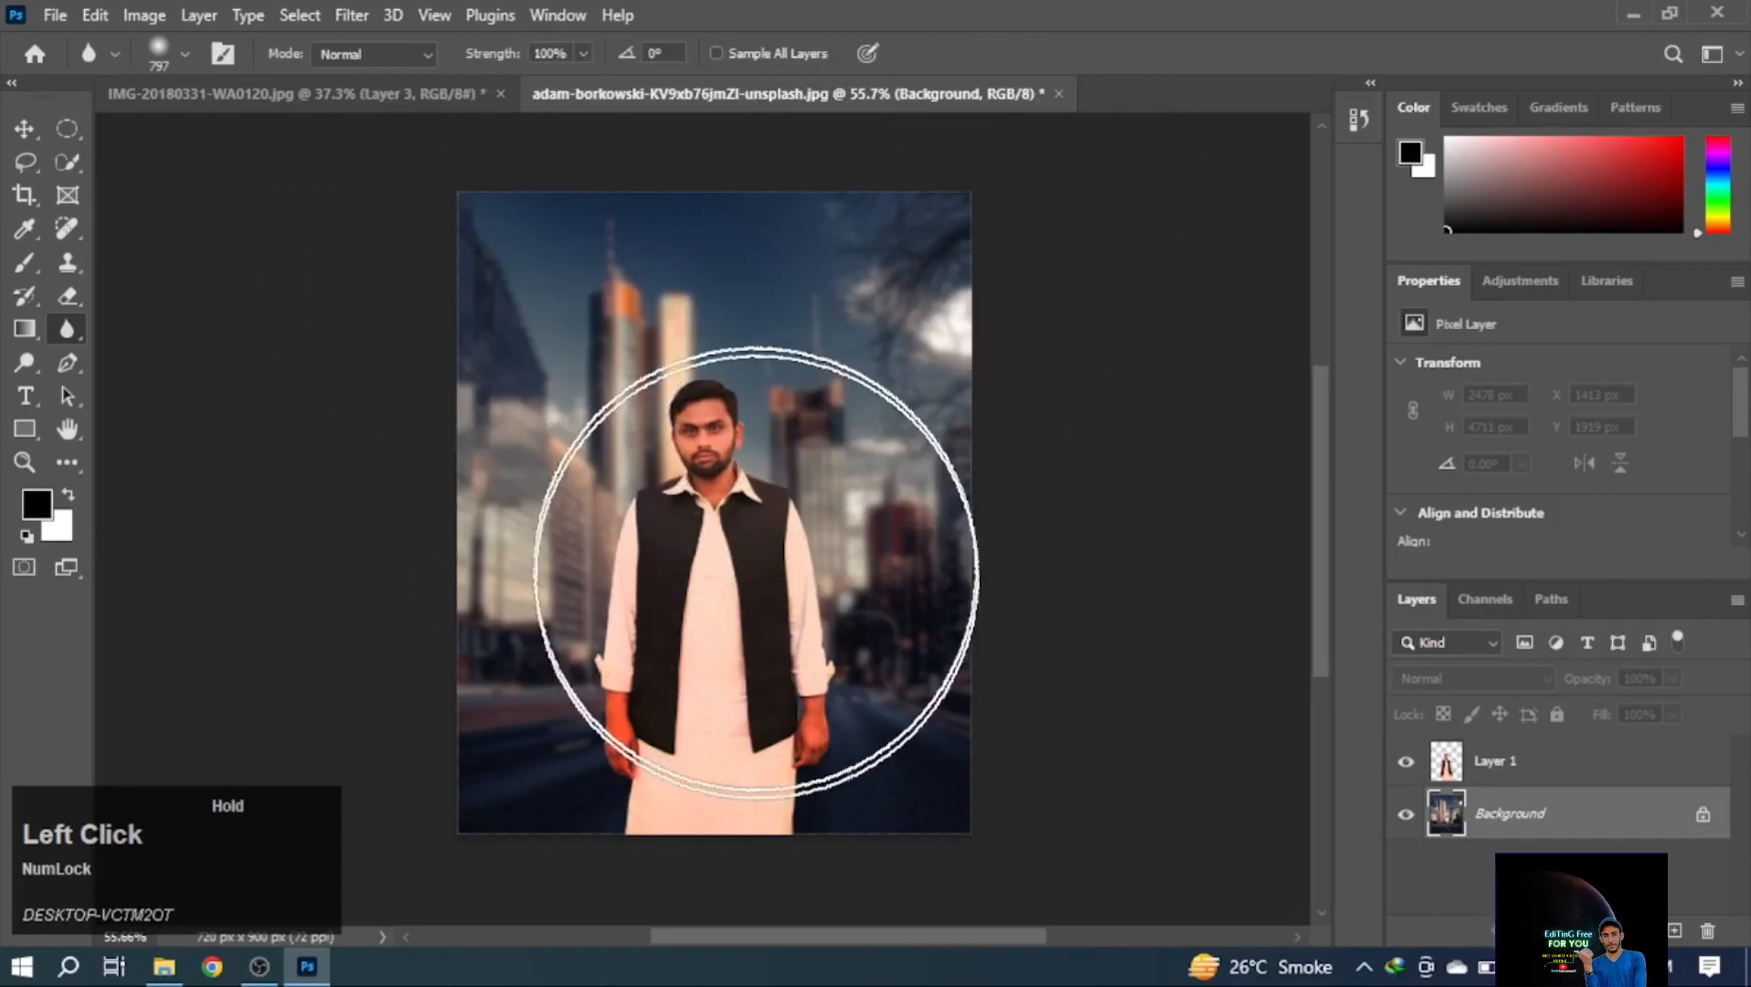
{"action": "mouse_move", "coordinate": [797, 629]}
{"action": "left_mouse_down"}
{"action": "mouse_move", "coordinate": [567, 324]}
{"action": "mouse_move", "coordinate": [781, 676]}
{"action": "mouse_move", "coordinate": [578, 306]}
{"action": "mouse_move", "coordinate": [1033, 535]}
{"action": "left_mouse_up"}
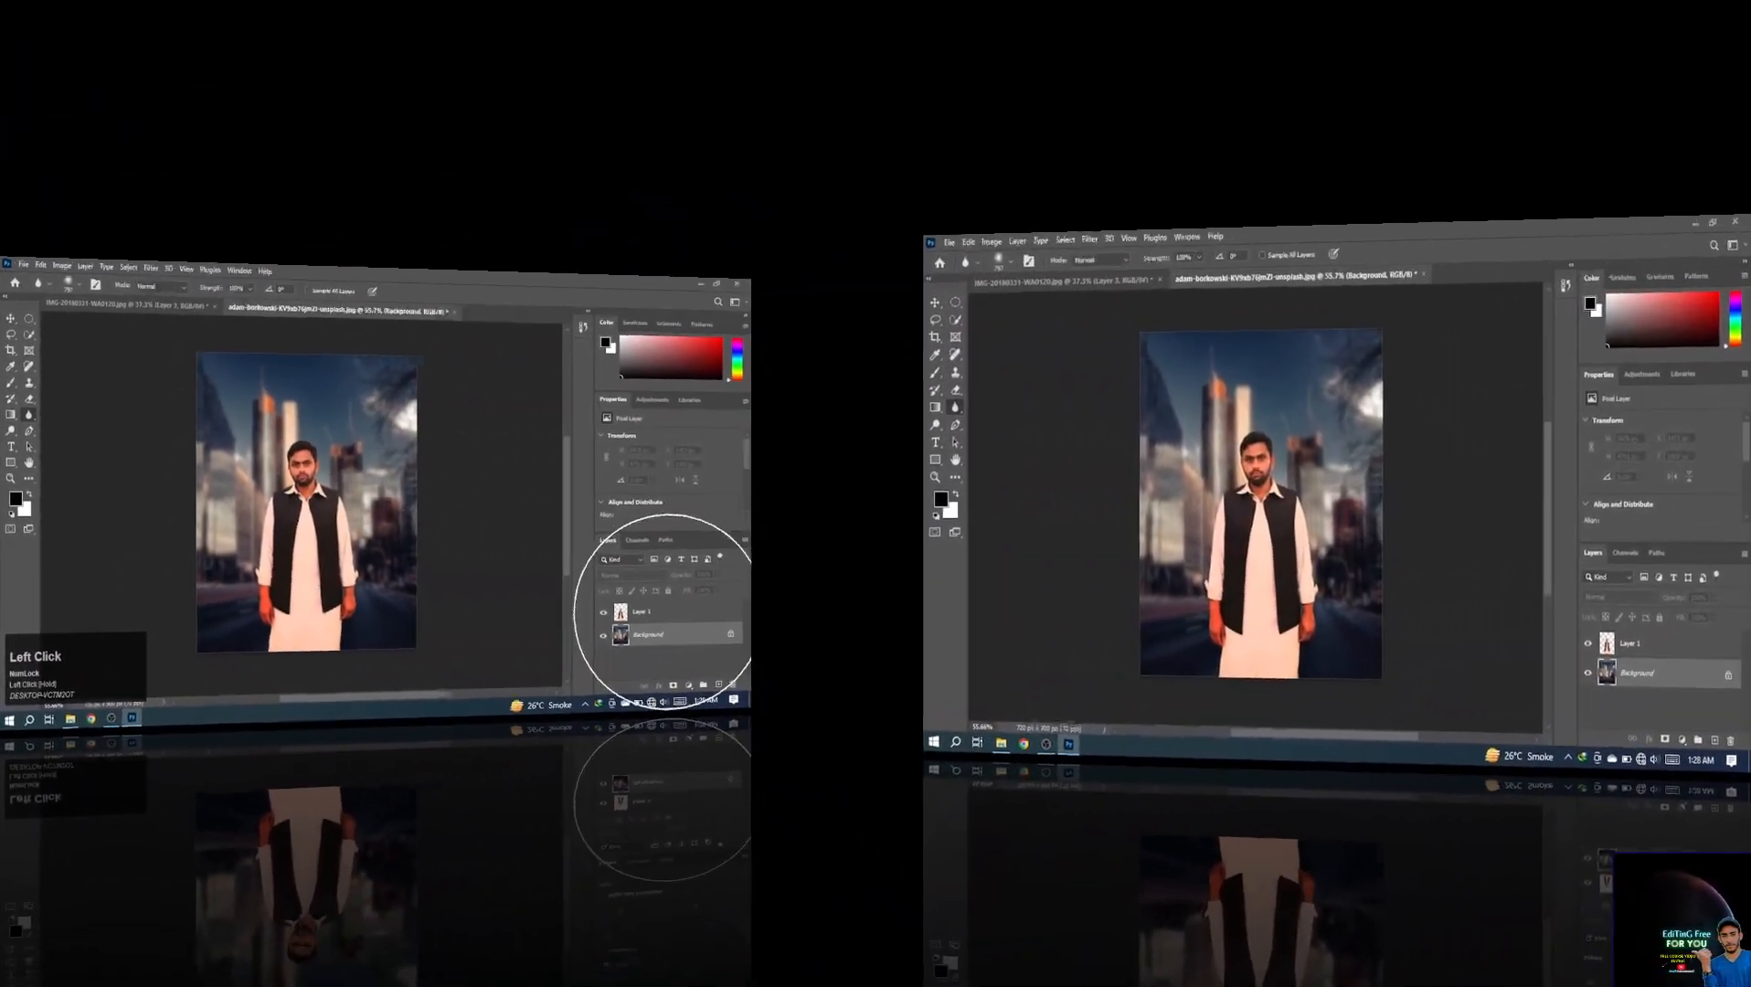
Scale the man down to about 94% (318 × 602 px) and nudge him right
{"action": "key", "text": "ctrl+t"}
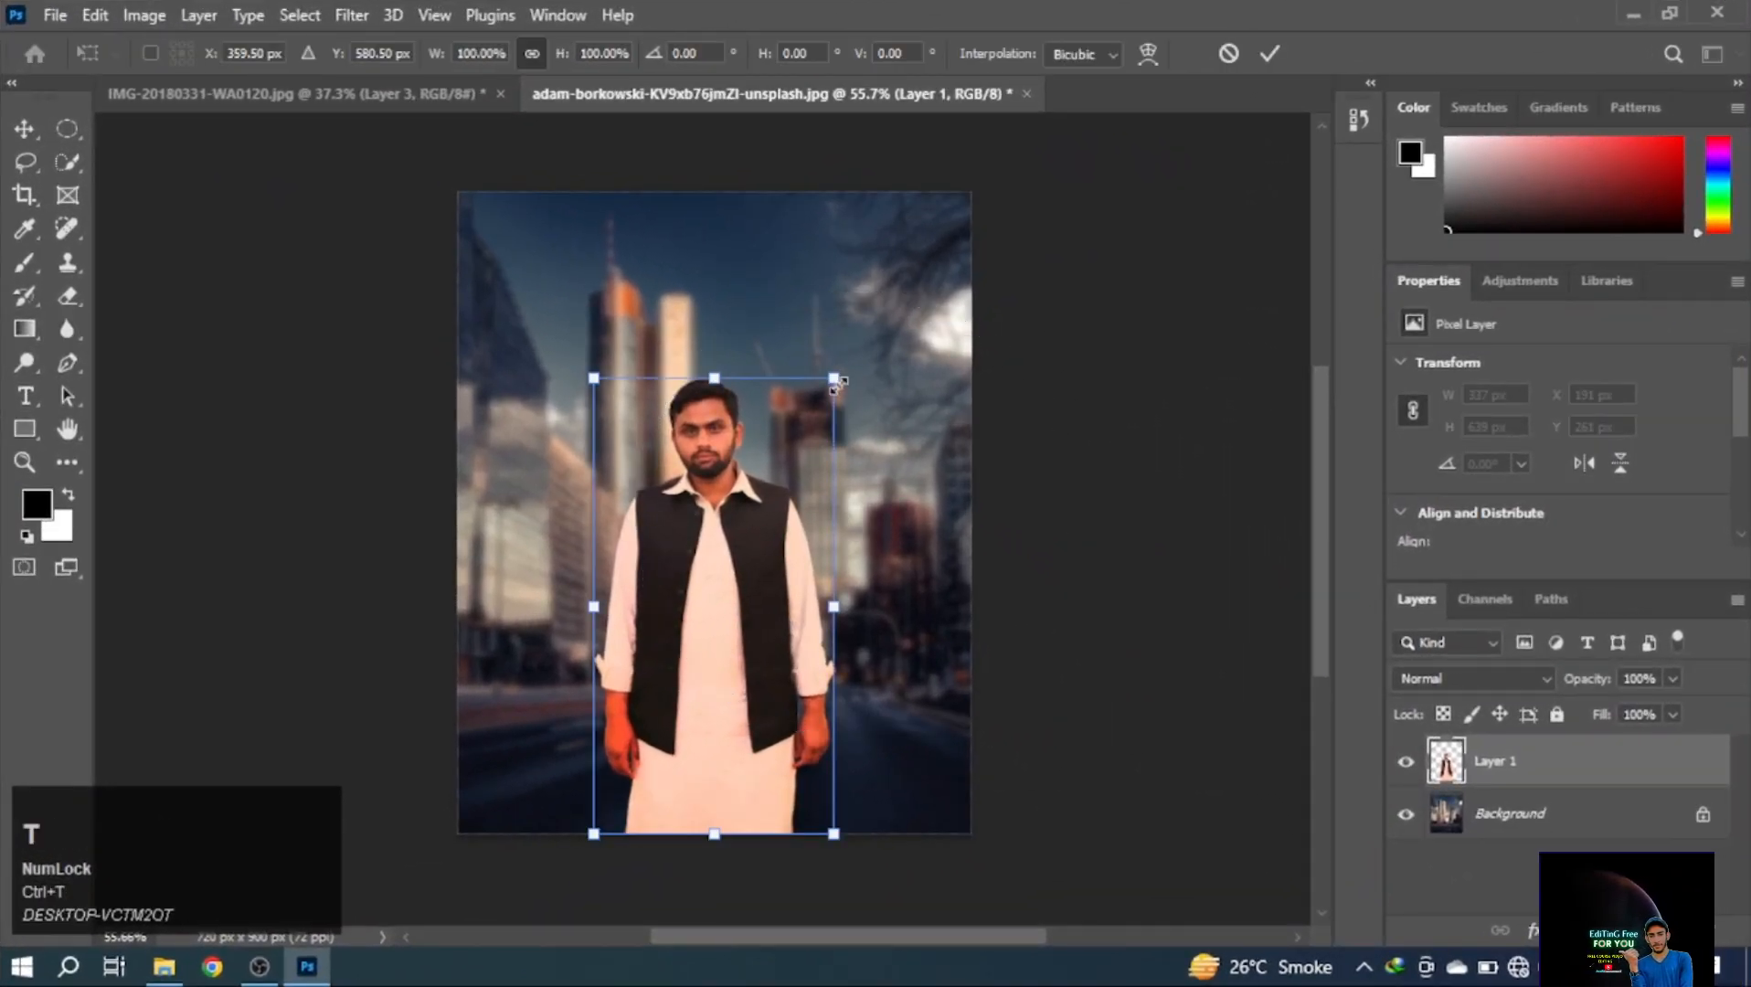
{"action": "left_click_drag", "start_coordinate": [833, 380], "coordinate": [820, 405]}
{"action": "left_click_drag", "start_coordinate": [790, 477], "coordinate": [801, 475]}
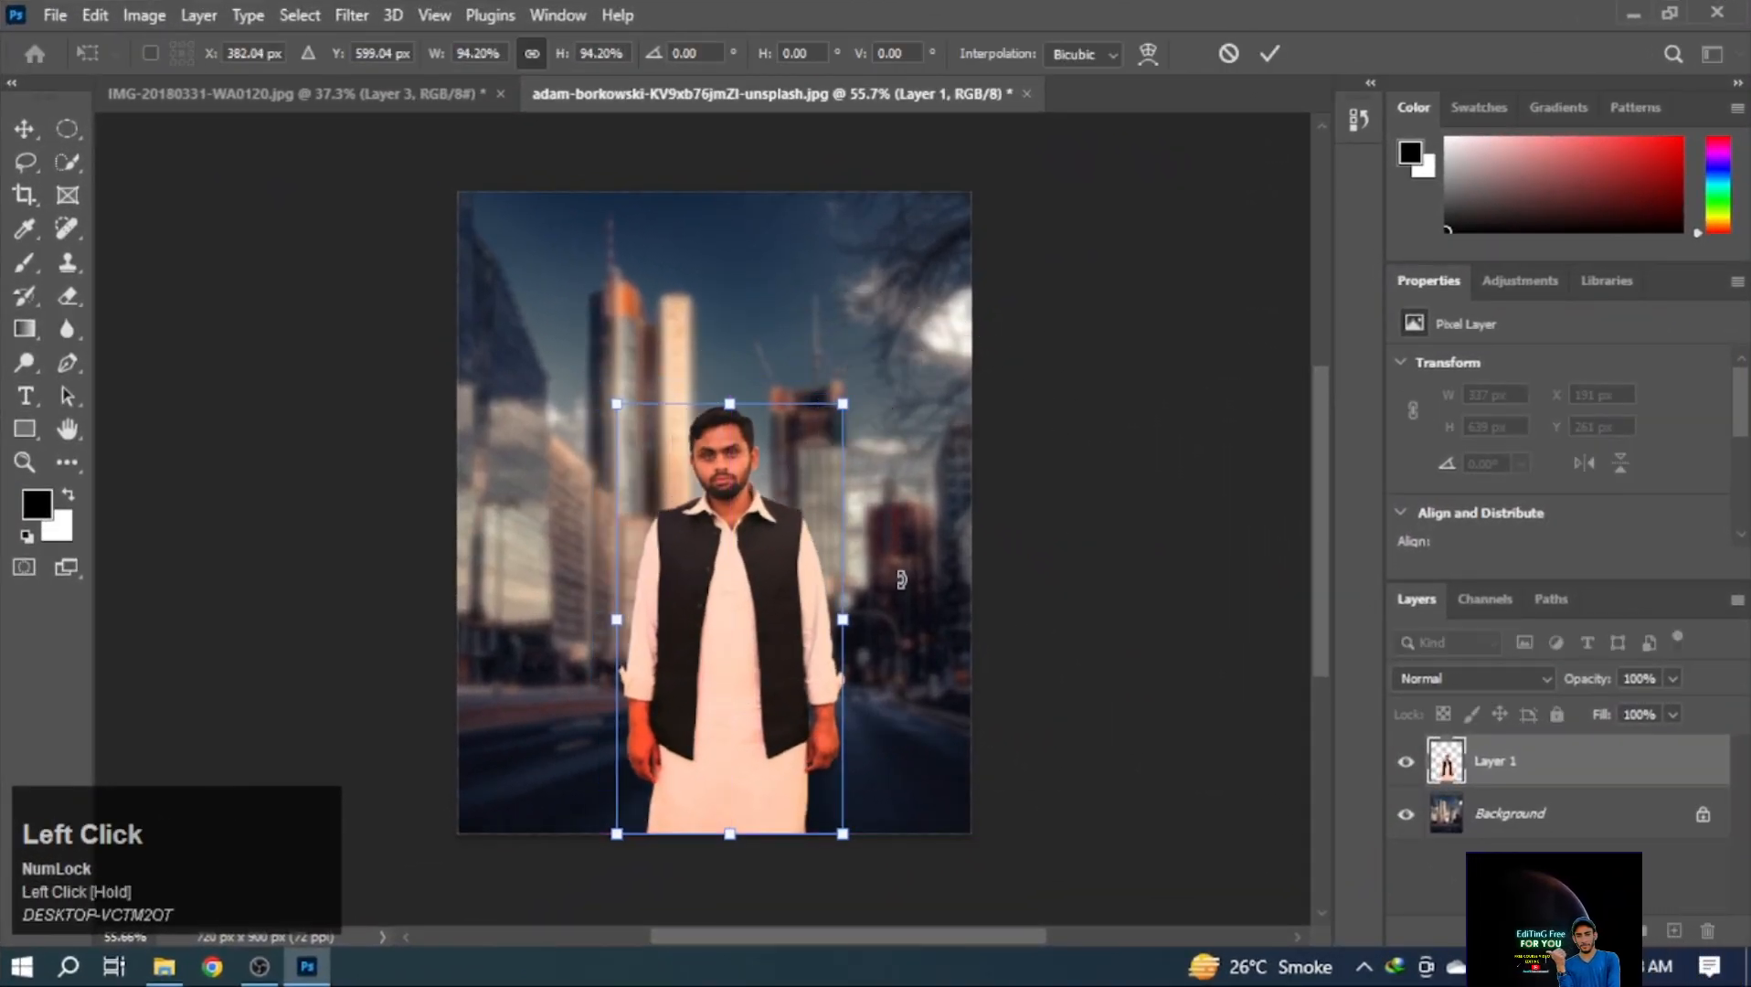
{"action": "key", "text": "Return"}
{"action": "left_click", "coordinate": [36, 146]}
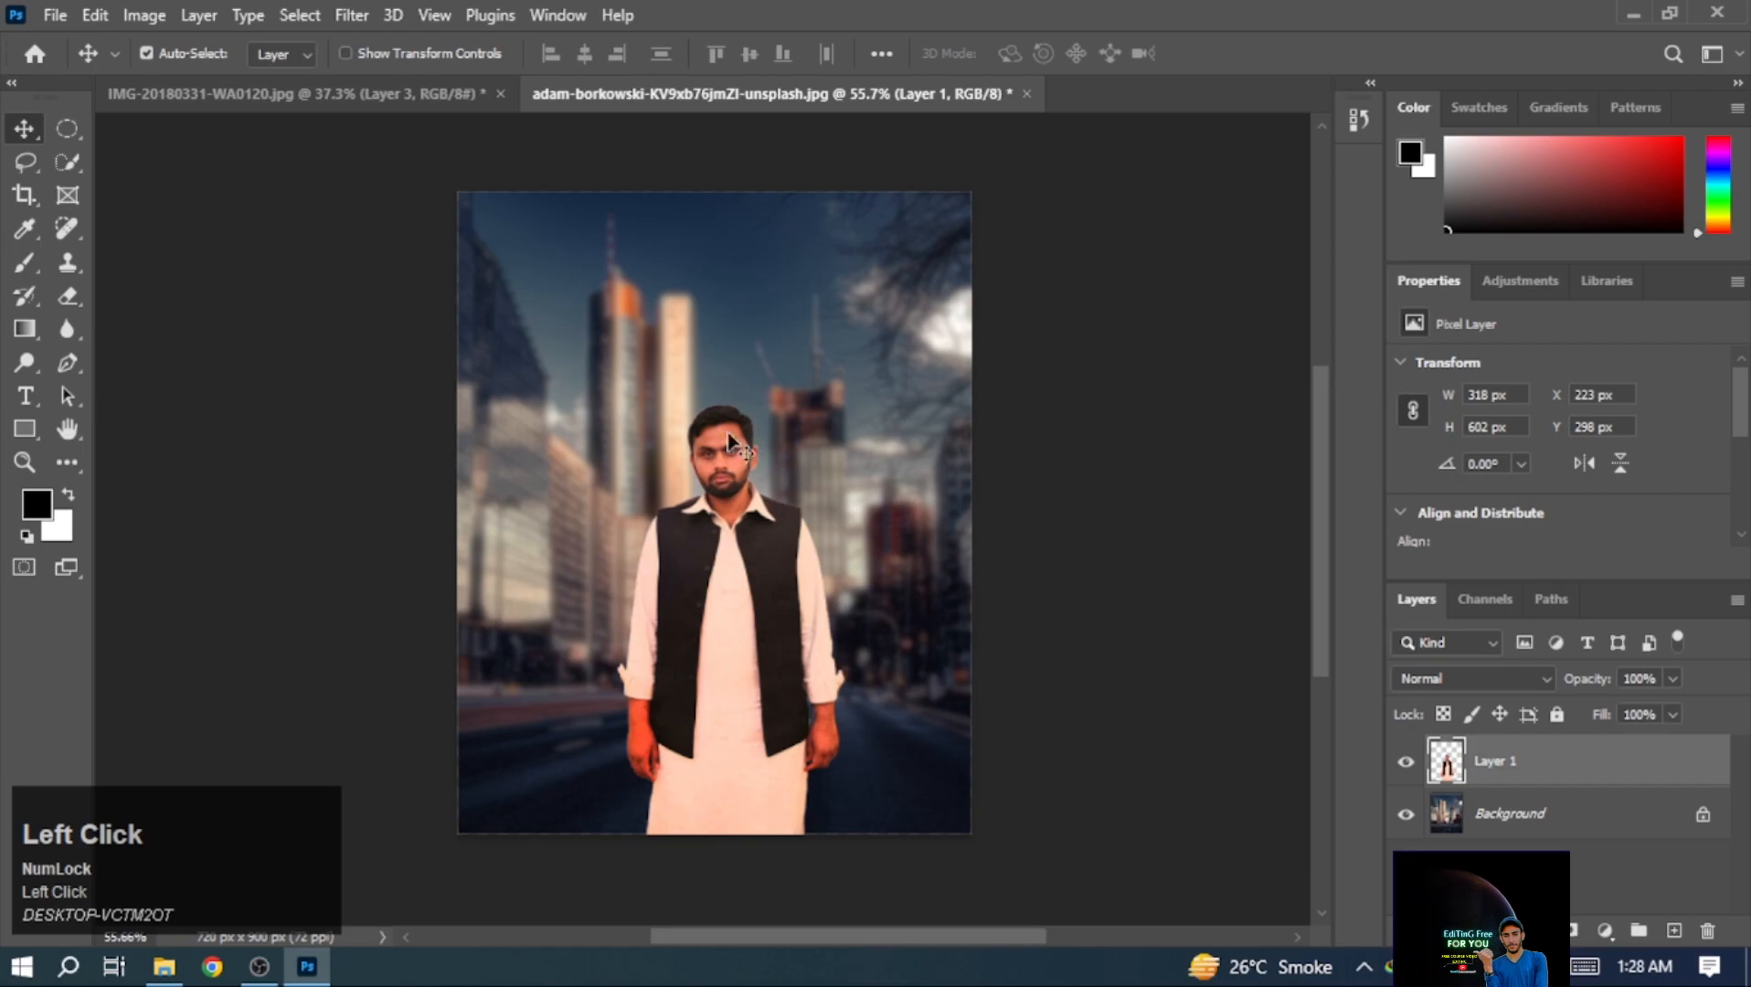
{"action": "scroll", "coordinate": [722, 402], "scroll_direction": "up", "scroll_amount": 8}
{"action": "scroll", "coordinate": [776, 548], "scroll_direction": "down", "scroll_amount": 2}
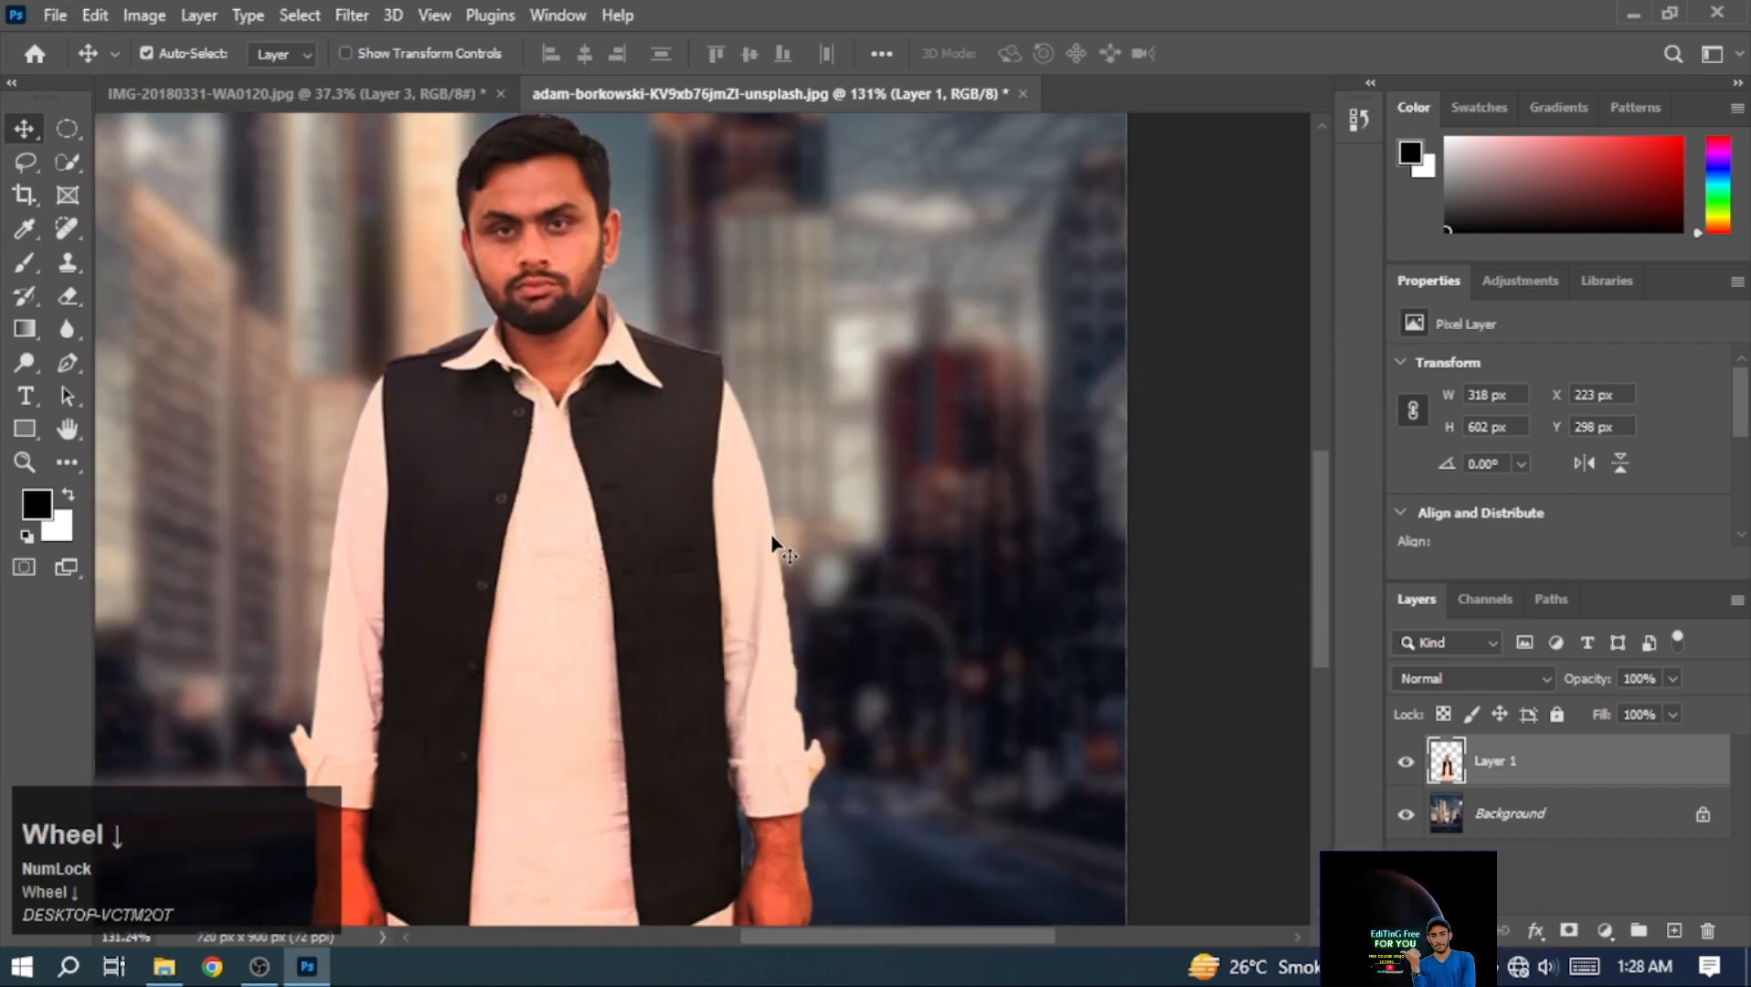
{"action": "scroll", "coordinate": [823, 585], "scroll_direction": "down", "scroll_amount": 3}
{"action": "scroll", "coordinate": [766, 569], "scroll_direction": "up", "scroll_amount": 5}
With the Eraser selected, inspect the man's edges, recentre the view, and open the export options
{"action": "left_click", "coordinate": [67, 295]}
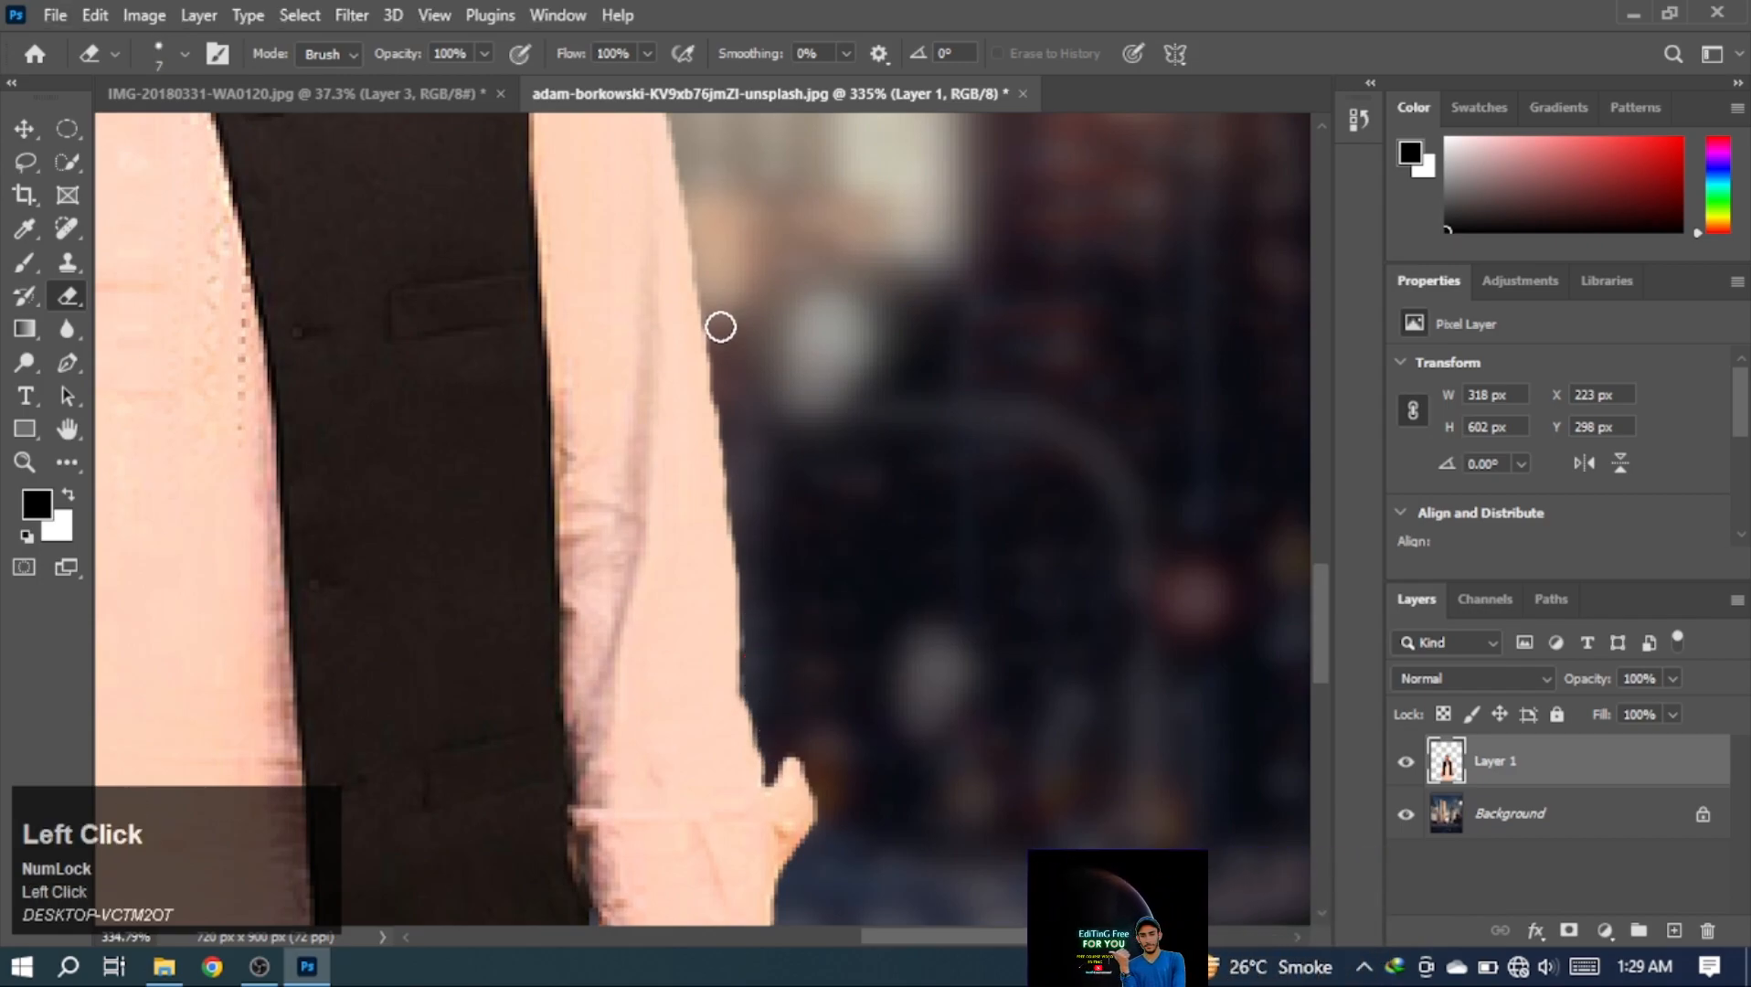
{"action": "scroll", "coordinate": [733, 423], "scroll_direction": "down", "scroll_amount": 4}
{"action": "scroll", "coordinate": [801, 519], "scroll_direction": "up", "scroll_amount": 1}
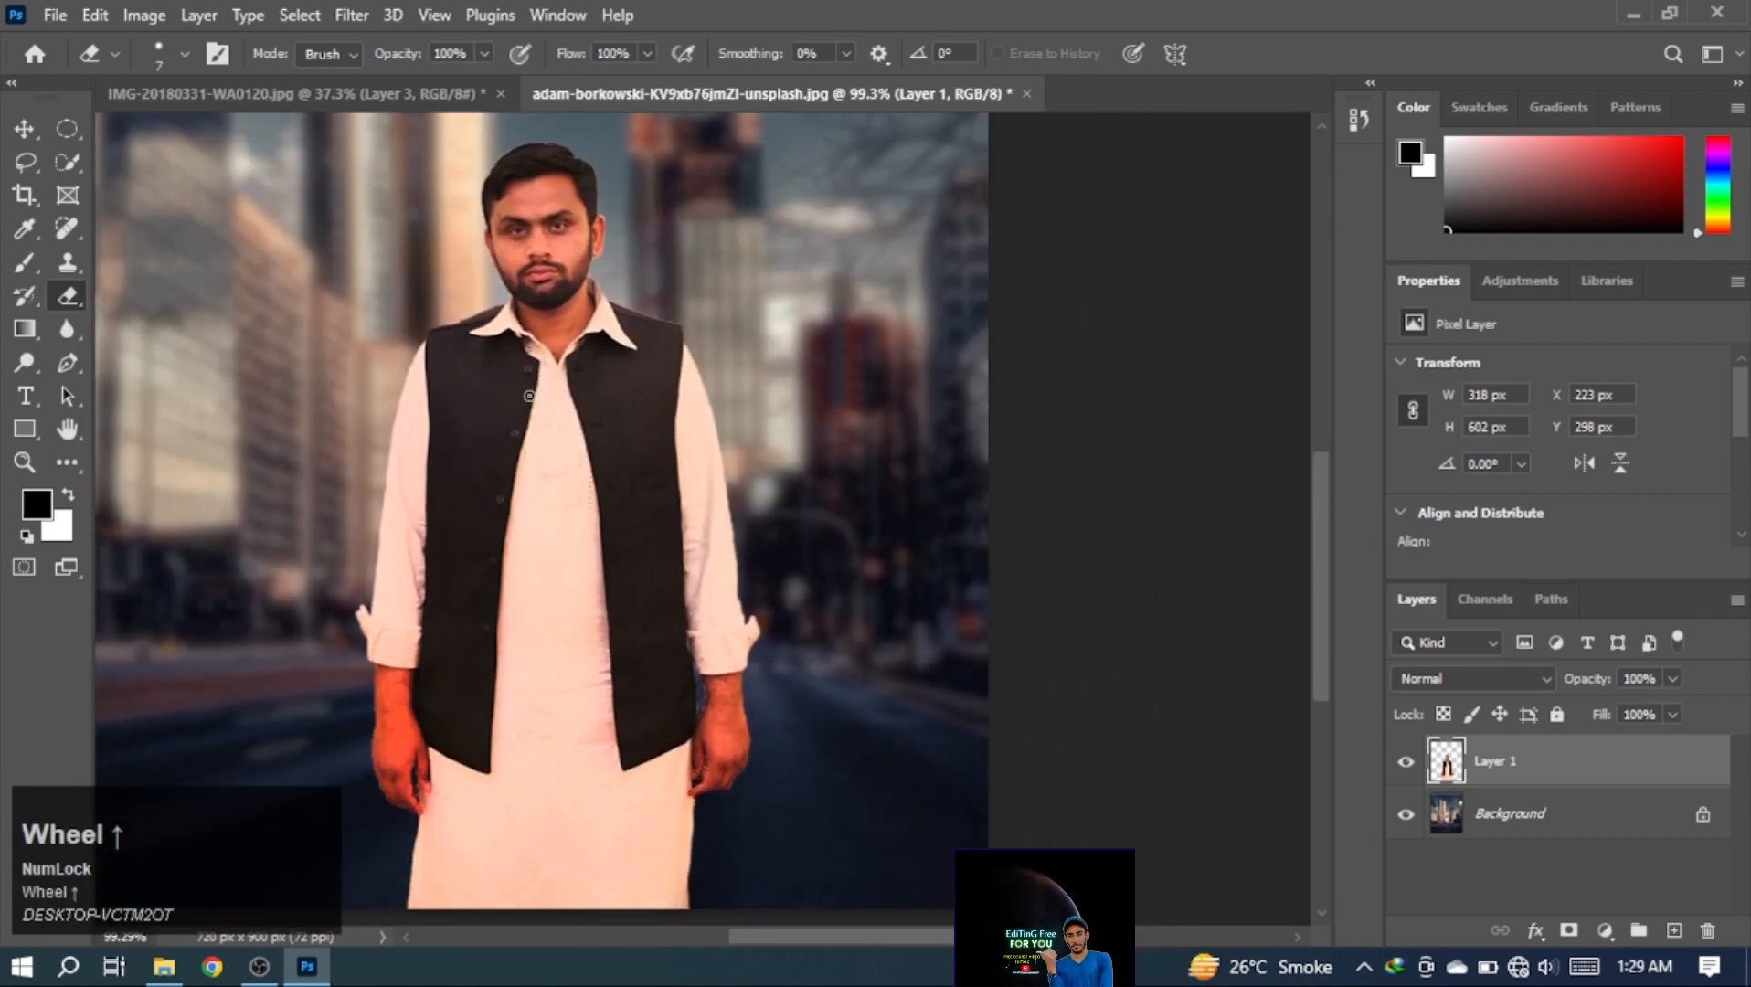
{"action": "scroll", "coordinate": [529, 200], "scroll_direction": "down", "scroll_amount": 3}
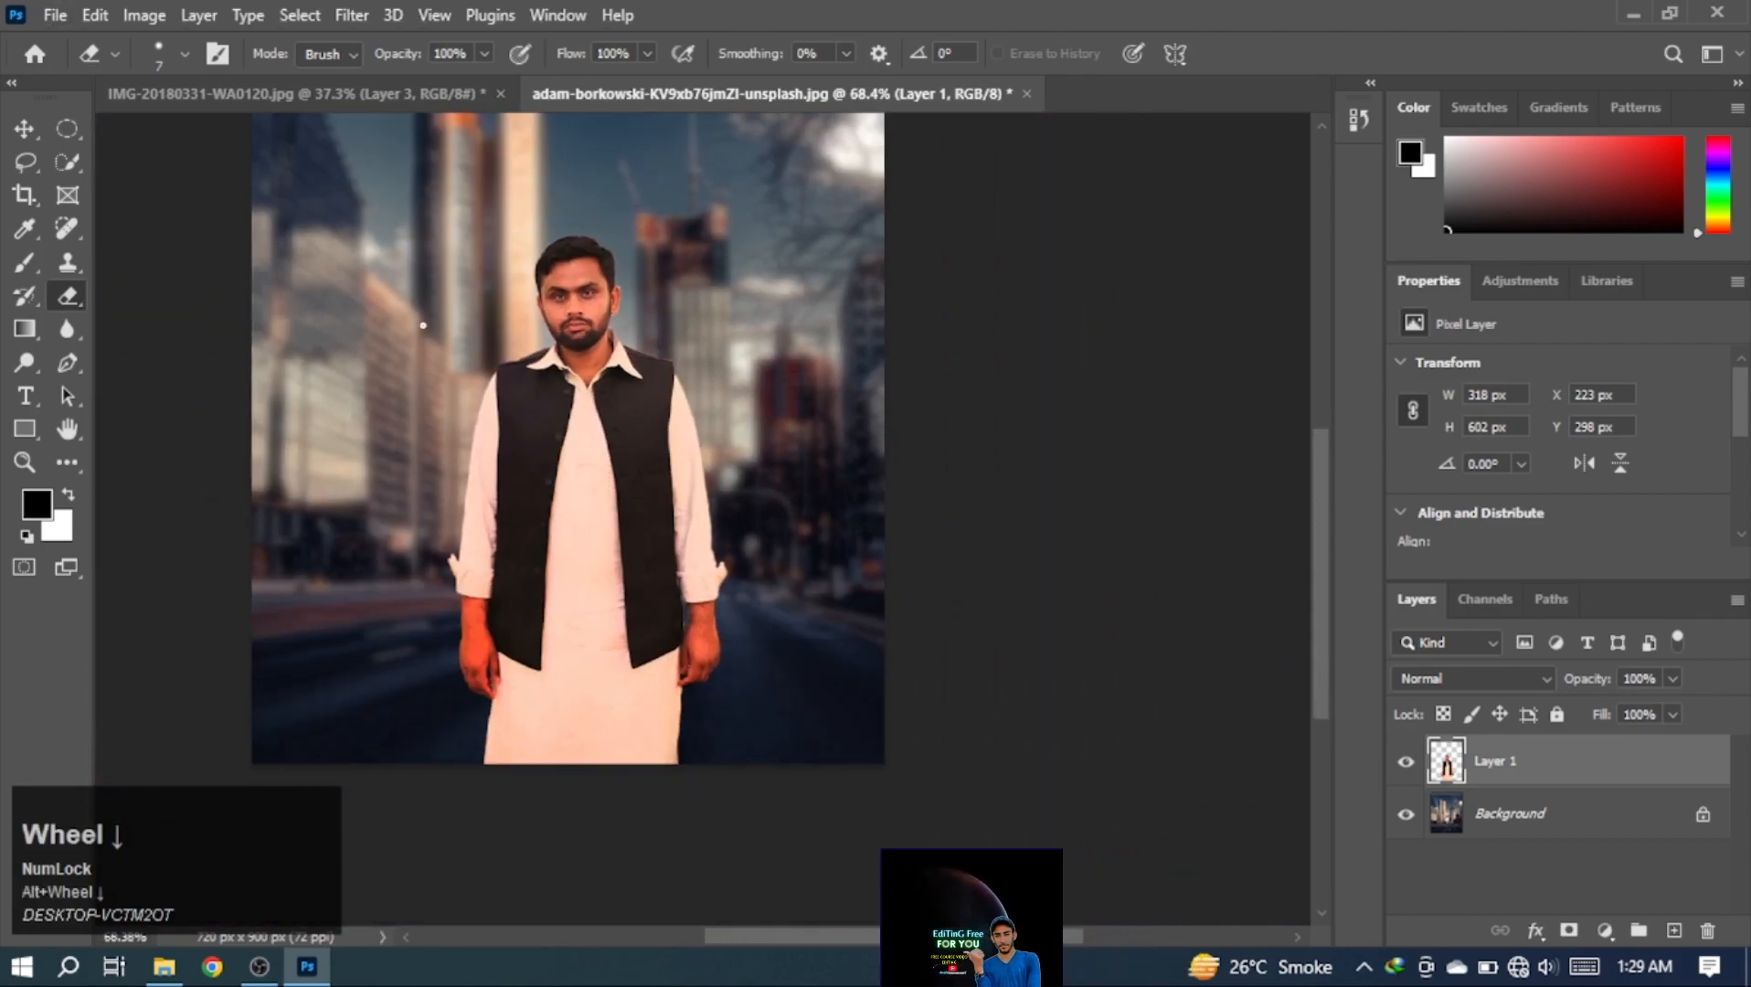
{"action": "left_click_drag", "start_coordinate": [416, 422], "coordinate": [589, 422]}
{"action": "scroll", "coordinate": [590, 422], "scroll_direction": "down", "scroll_amount": 1}
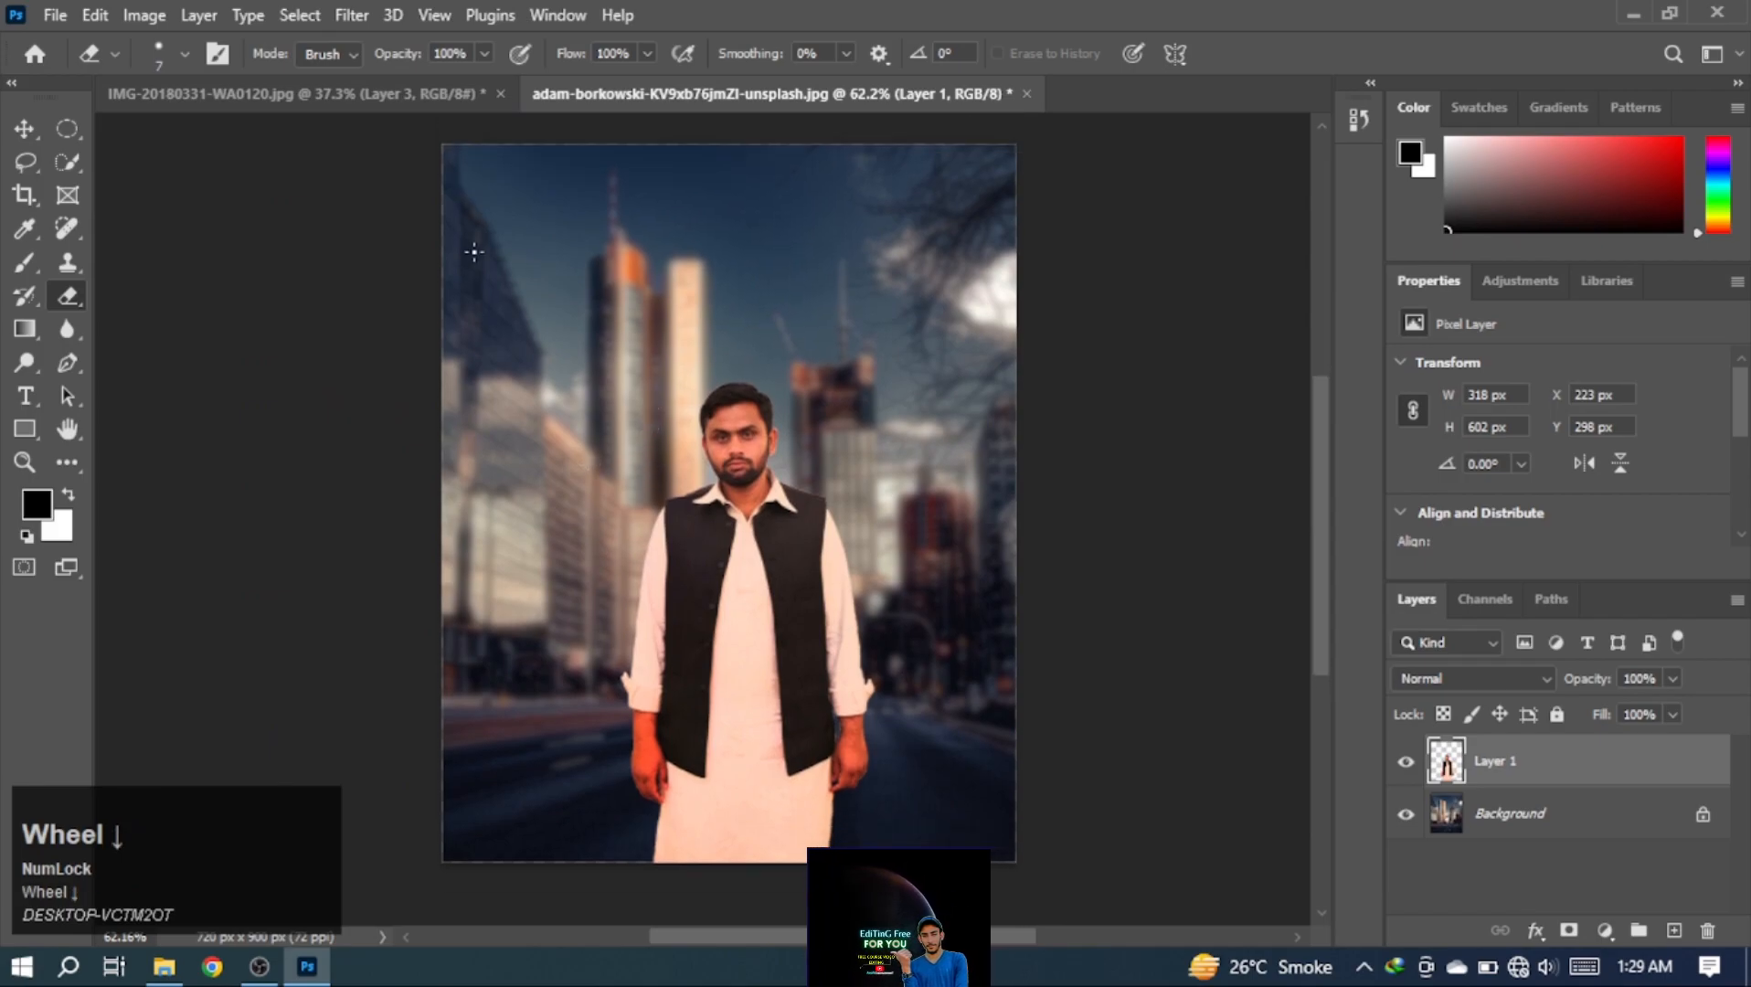
{"action": "left_click", "coordinate": [95, 14]}
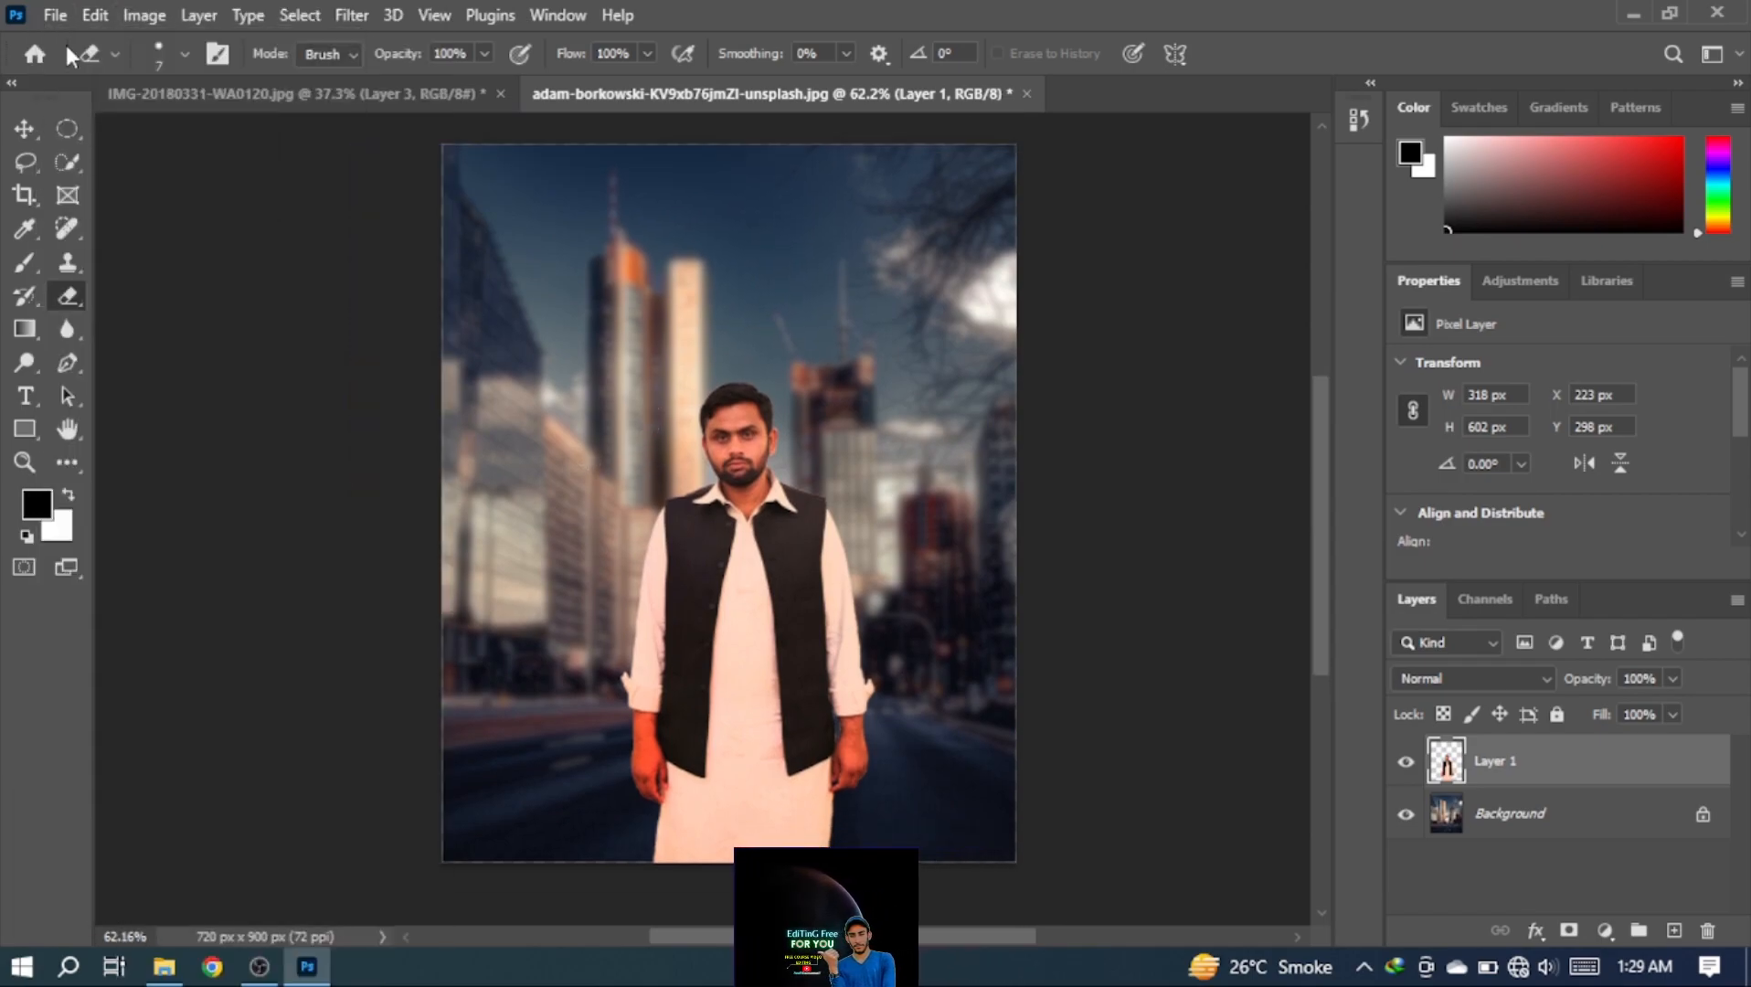
{"action": "left_click", "coordinate": [54, 15]}
Export the composite with Export As as a 720 × 900 PNG under an entered file name
{"action": "mouse_move", "coordinate": [183, 413]}
{"action": "left_click", "coordinate": [504, 443]}
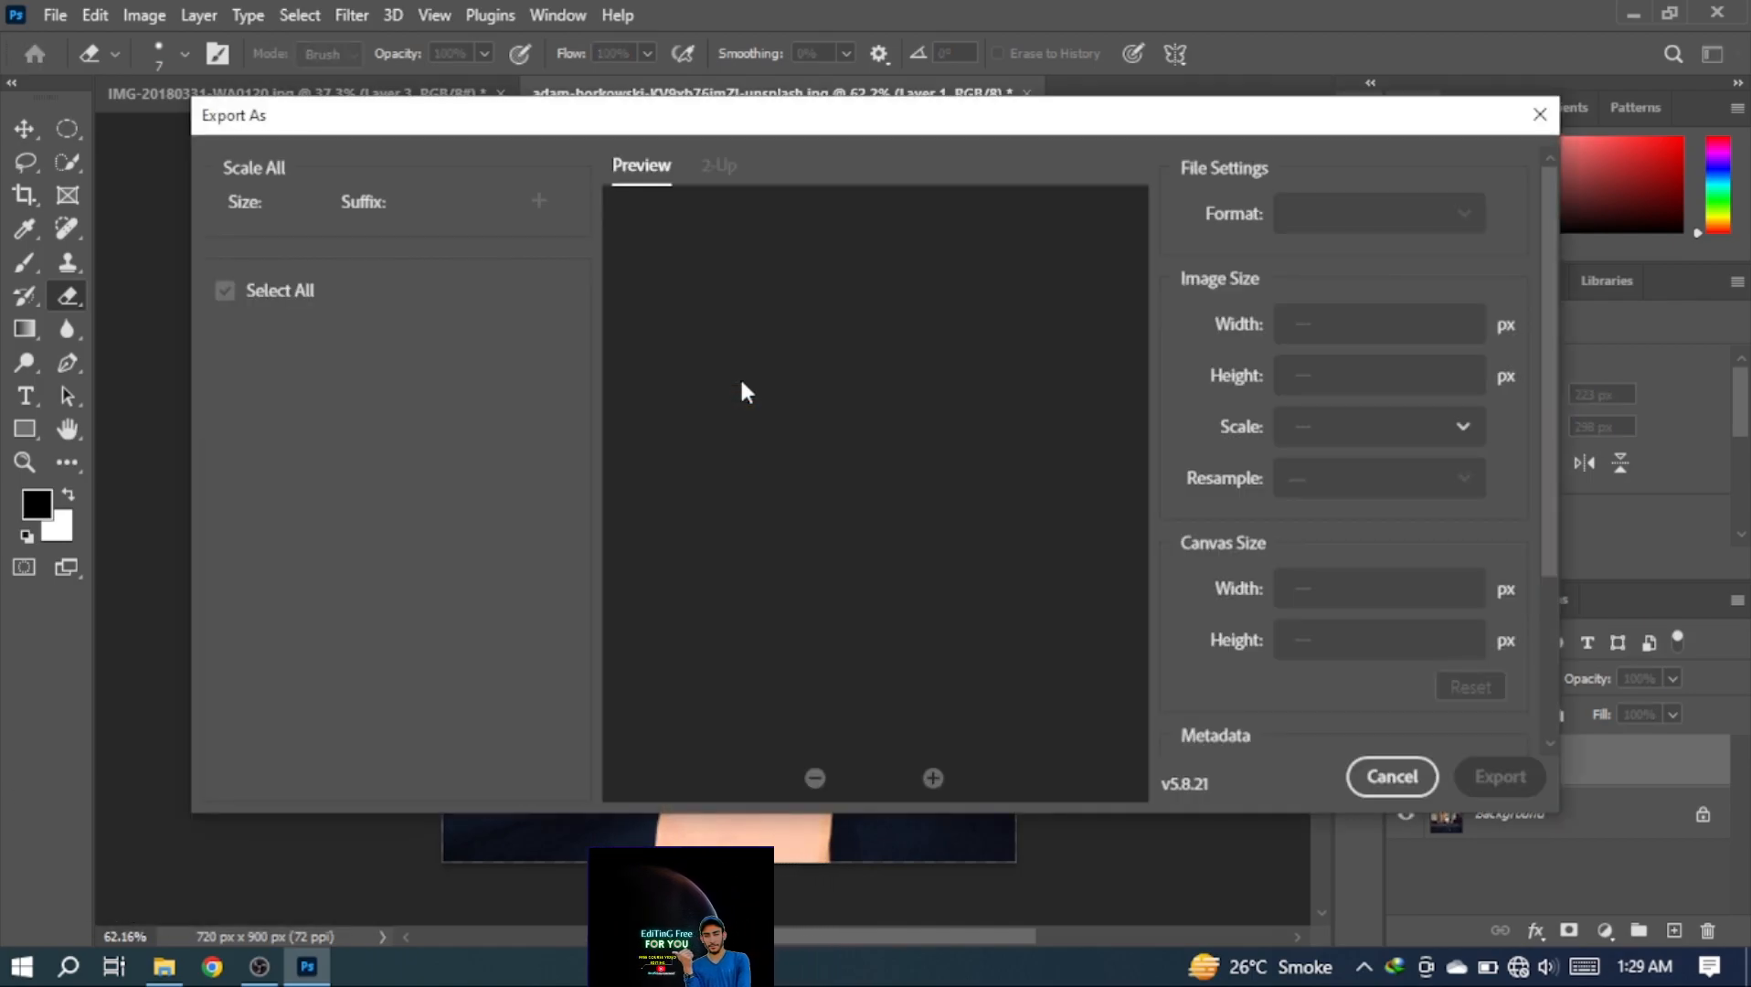
{"action": "left_click", "coordinate": [1530, 799]}
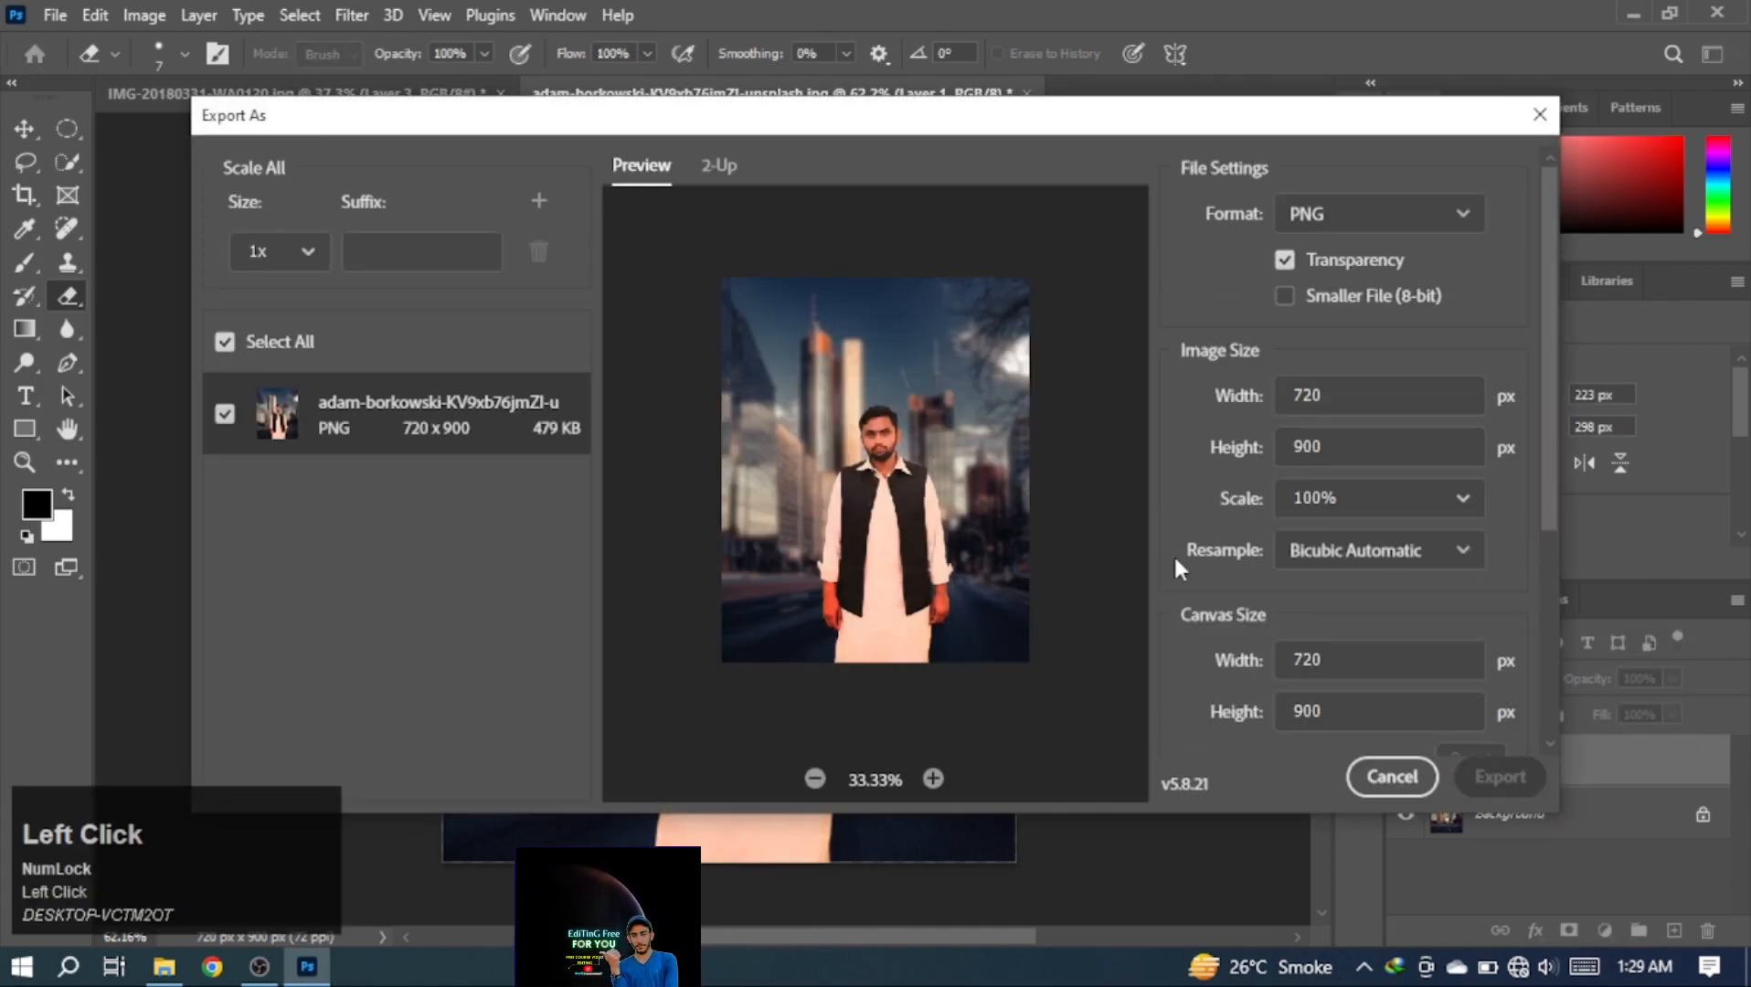
{"action": "type", "text": "Adna"}
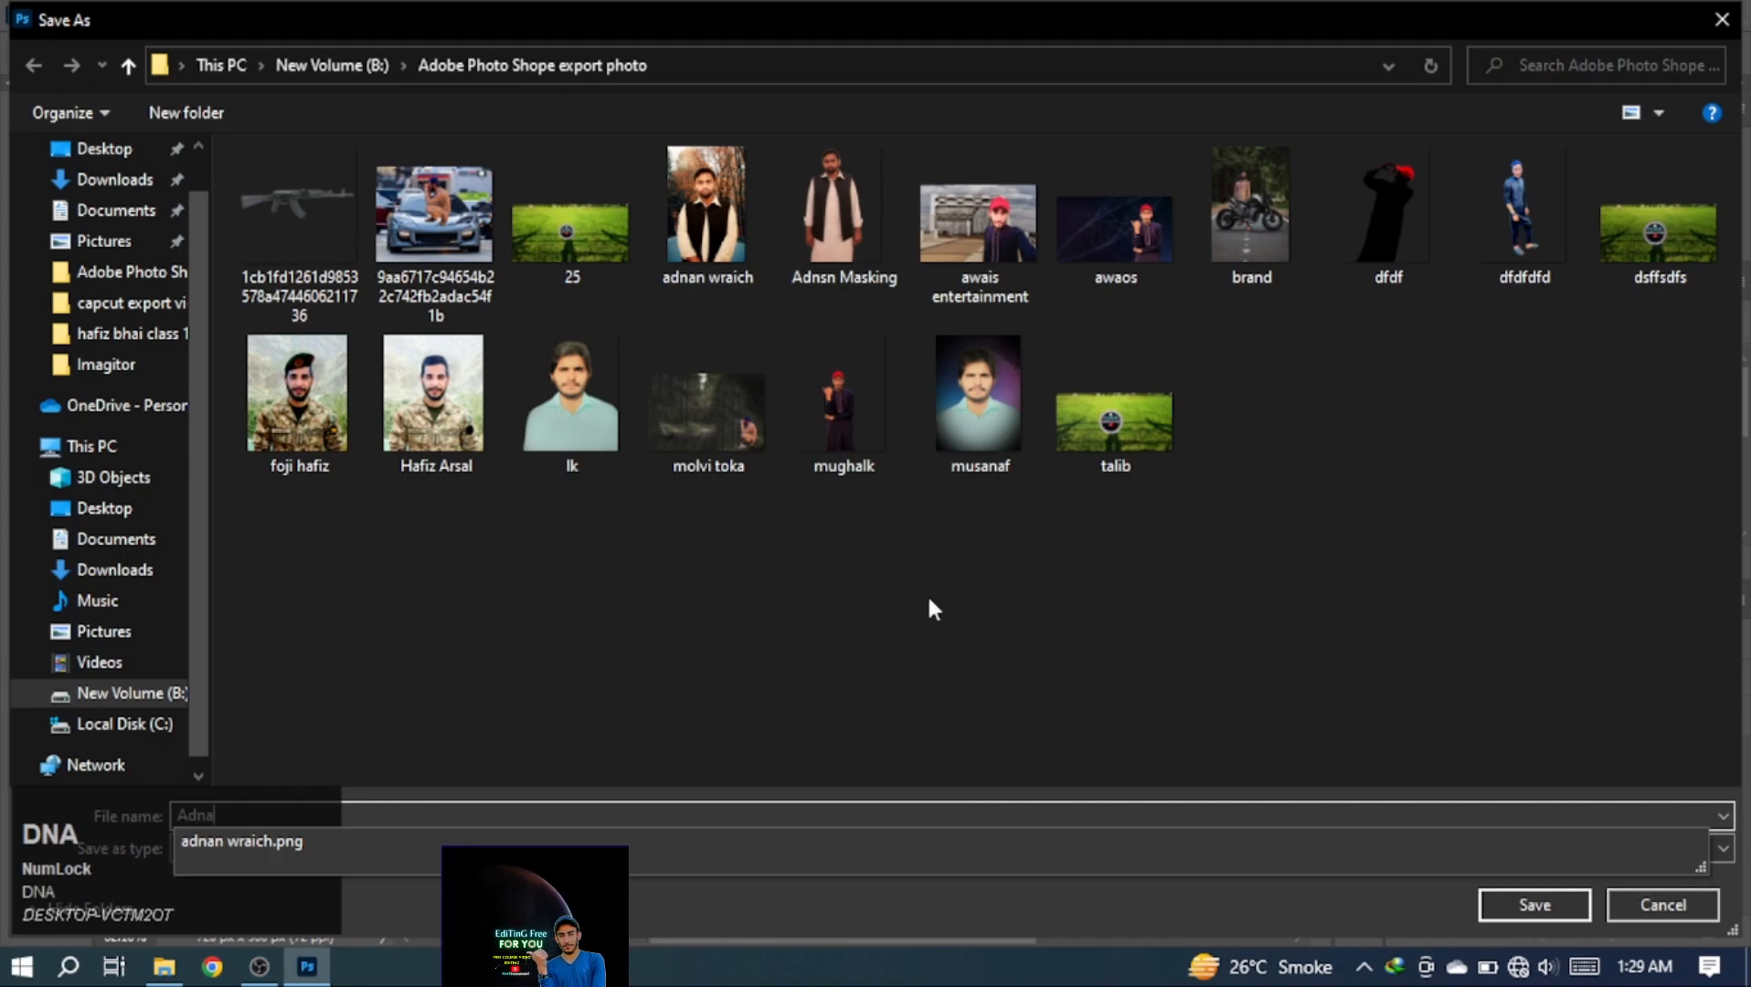
{"action": "type", "text": "n WRA"}
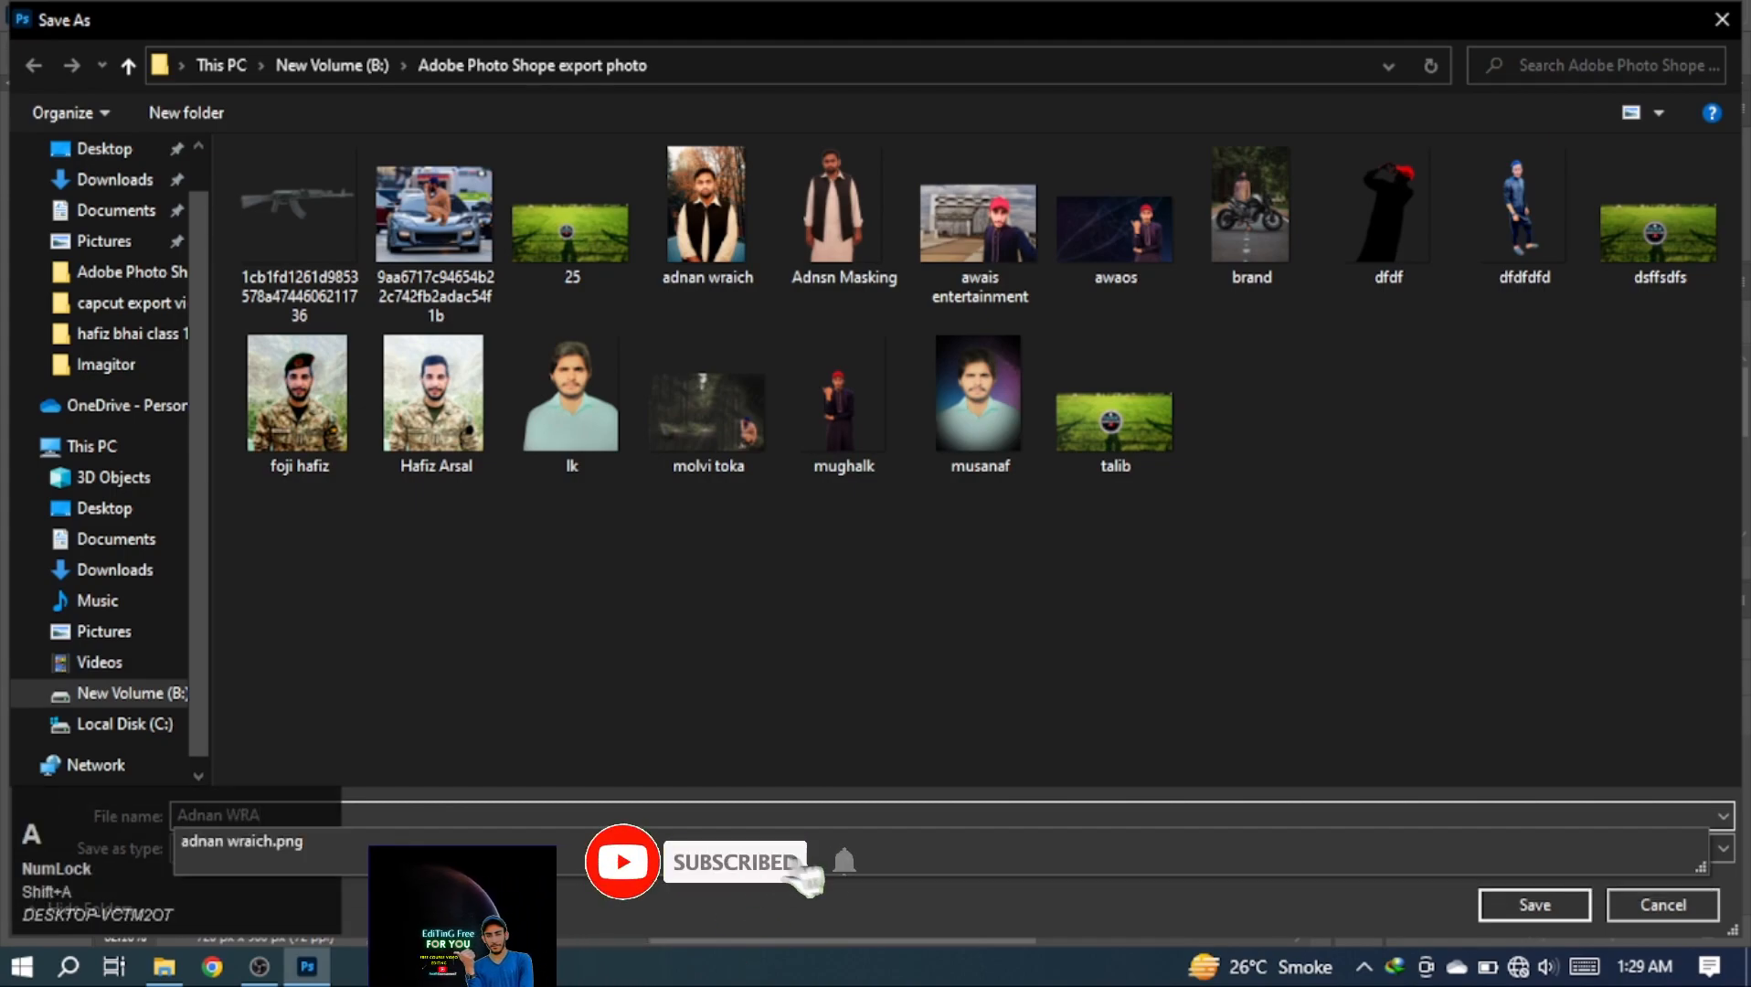
{"action": "type", "text": "inch47"}
{"action": "key", "text": "Return"}
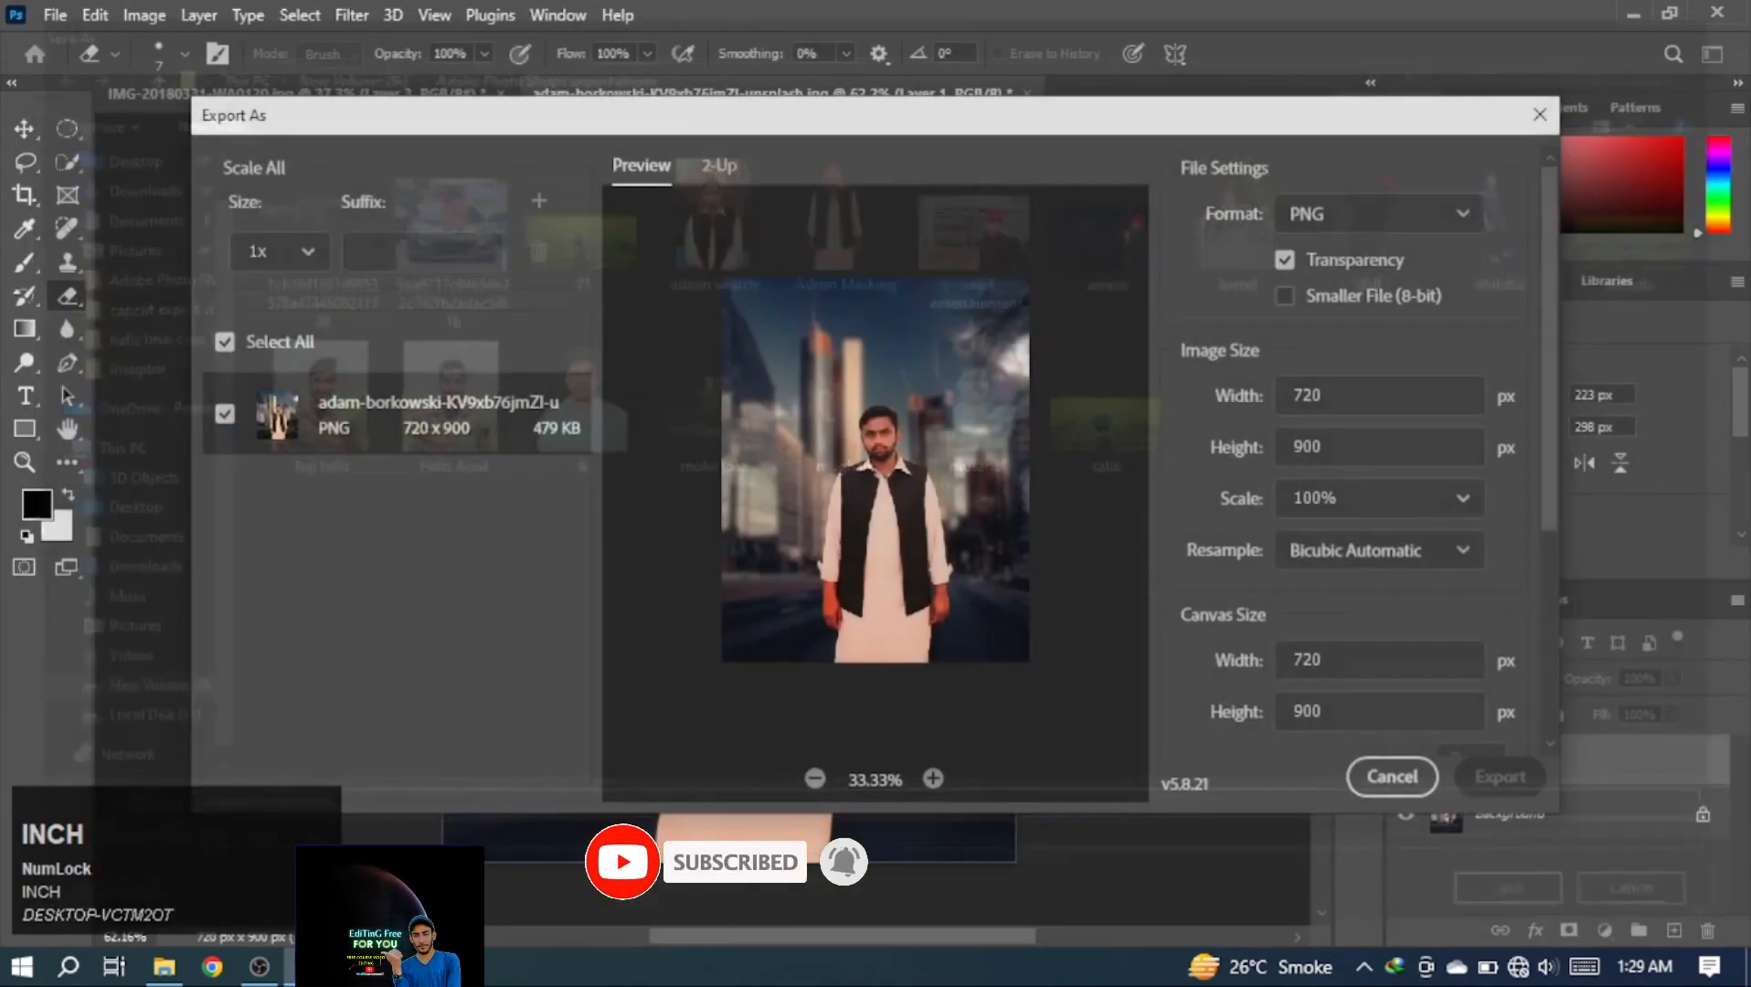